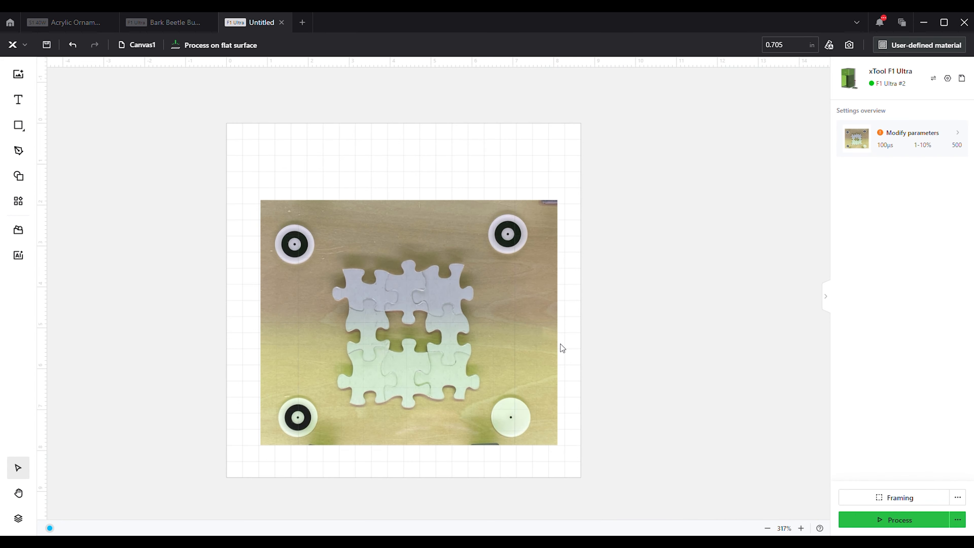
{"action": "left_click", "coordinate": [365, 273]}
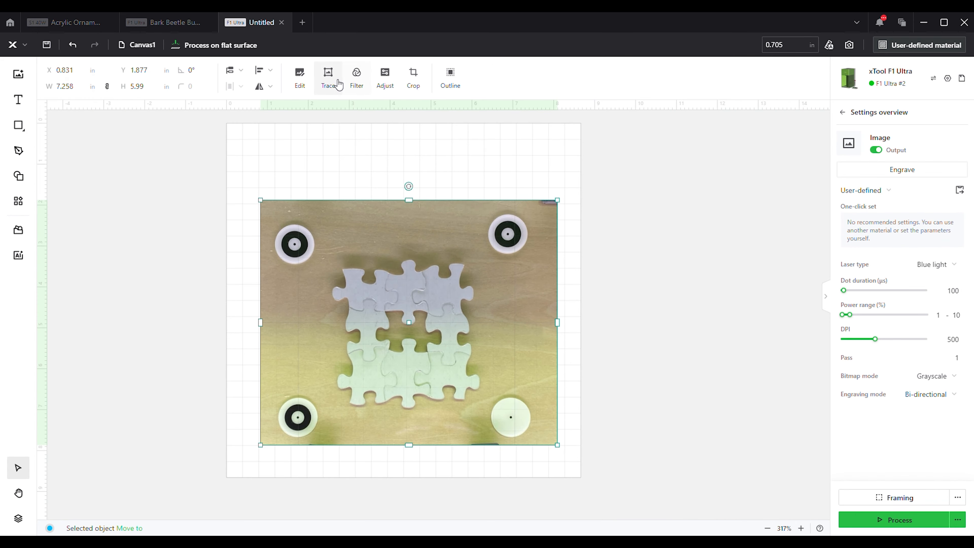
{"action": "left_click", "coordinate": [330, 77]}
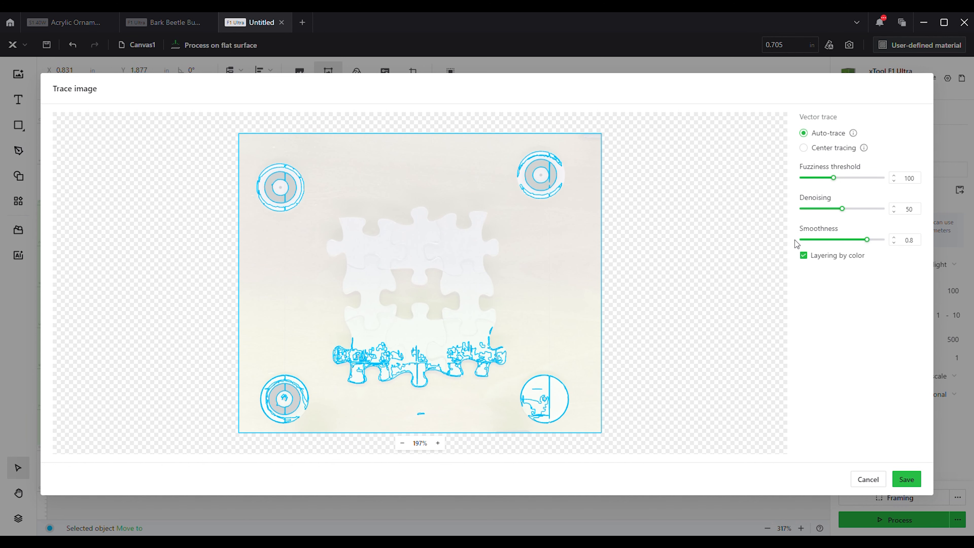
{"action": "left_click", "coordinate": [869, 209]}
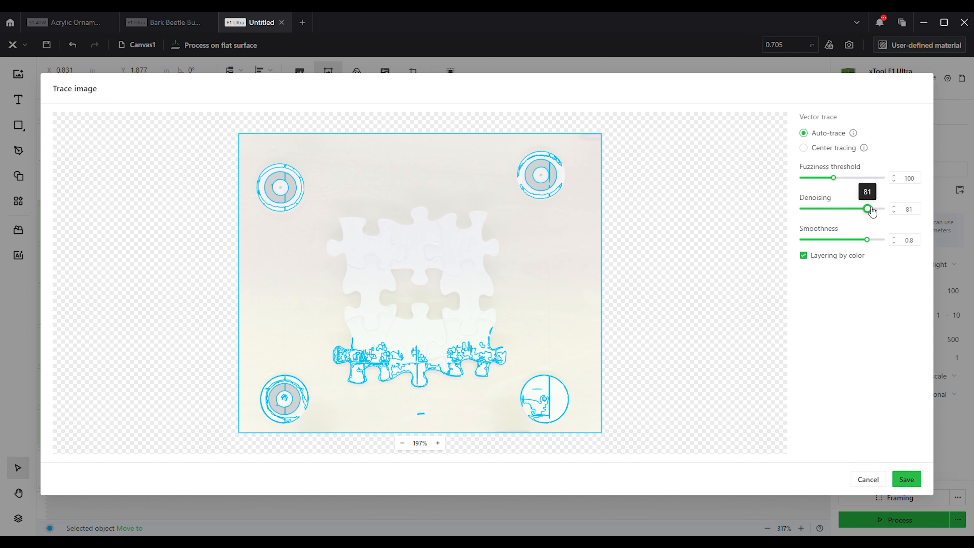
{"action": "left_click", "coordinate": [870, 178]}
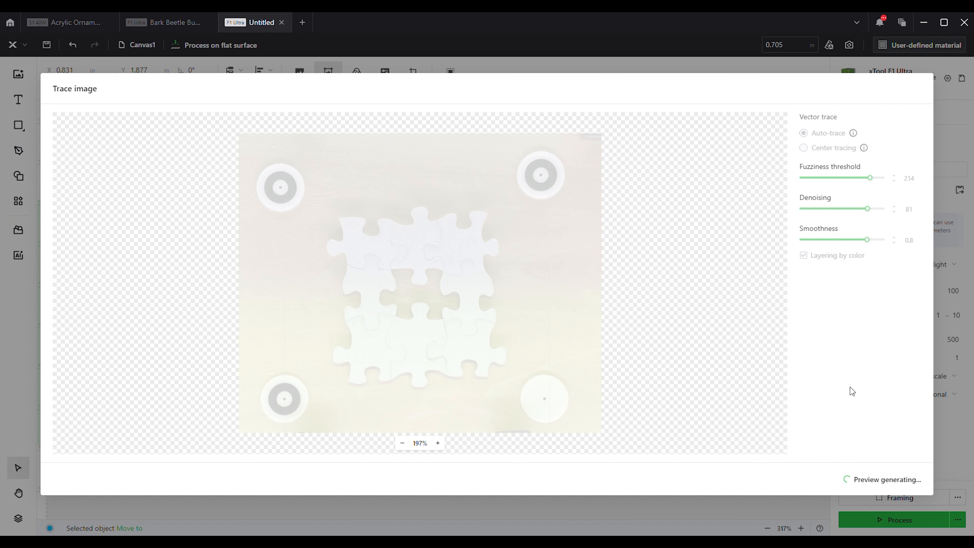
{"action": "left_click", "coordinate": [875, 479]}
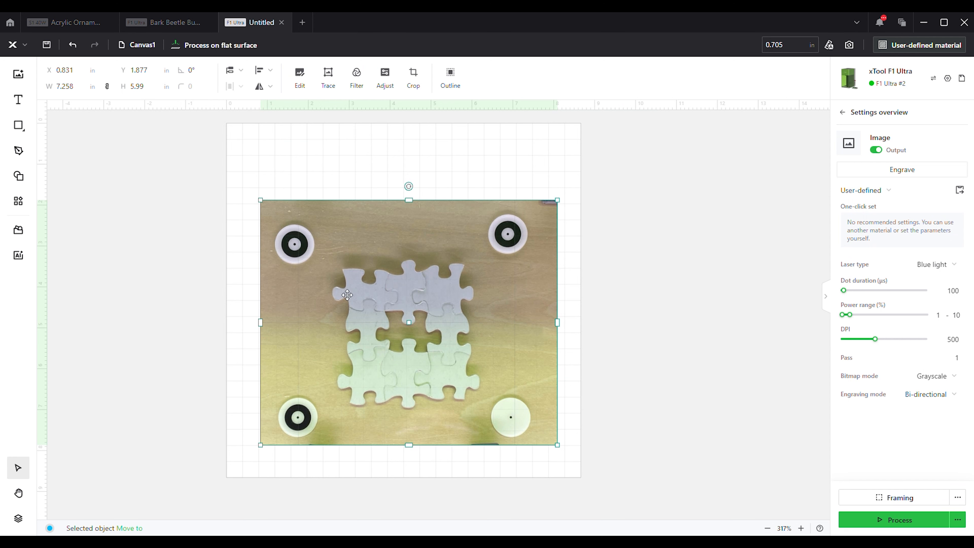
Start a straight-segment Pen path at the upper-left corner of the puzzle's central gap and trace its upper edge around the tab to the upper-right corner.
{"action": "scroll", "coordinate": [447, 334], "scroll_direction": "up", "scroll_amount": 5}
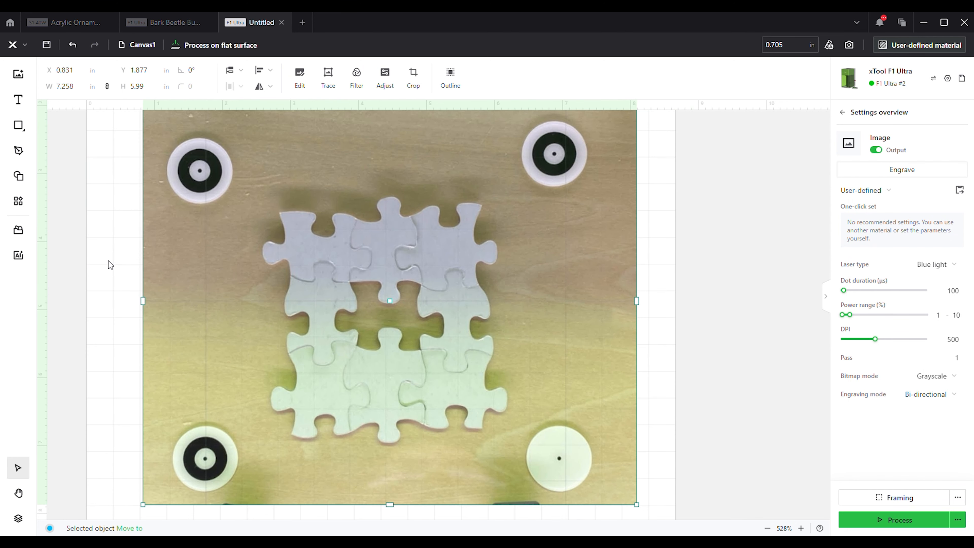
{"action": "left_click", "coordinate": [18, 151]}
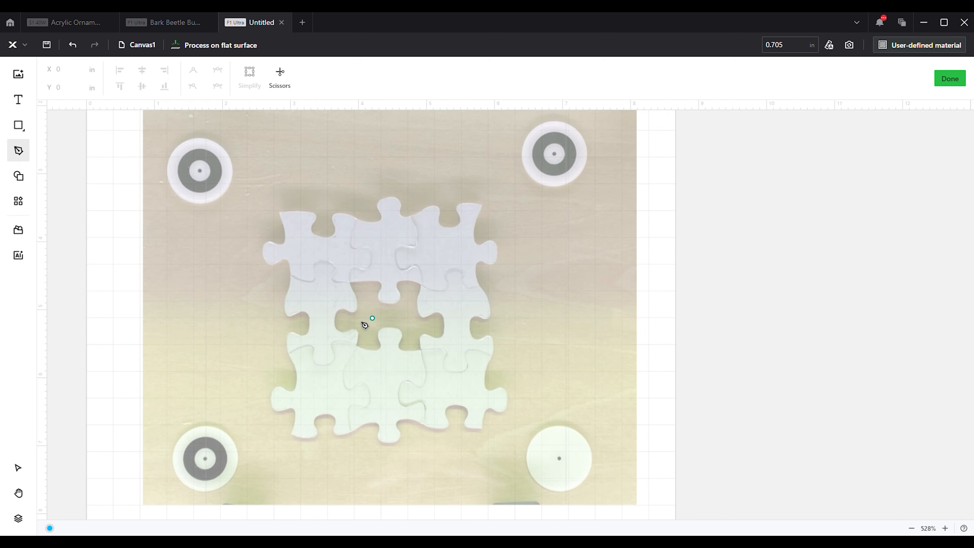
{"action": "scroll", "coordinate": [358, 290], "scroll_direction": "up", "scroll_amount": 5}
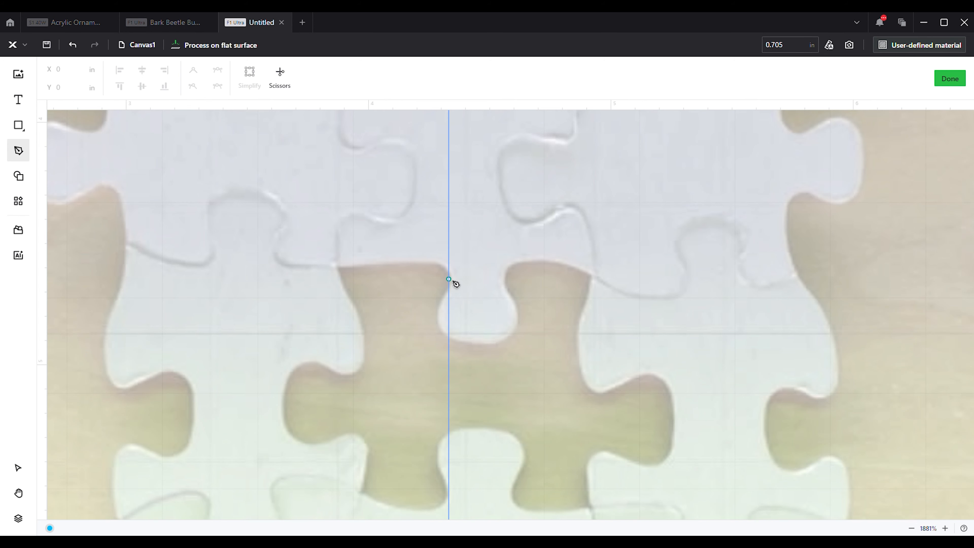
{"action": "scroll", "coordinate": [455, 284], "scroll_direction": "down", "scroll_amount": 1}
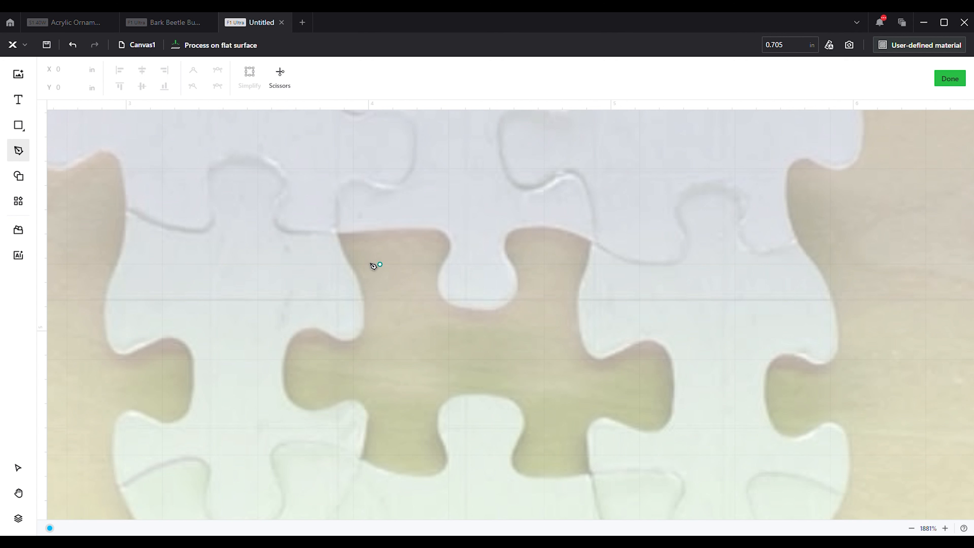
{"action": "left_click", "coordinate": [339, 233]}
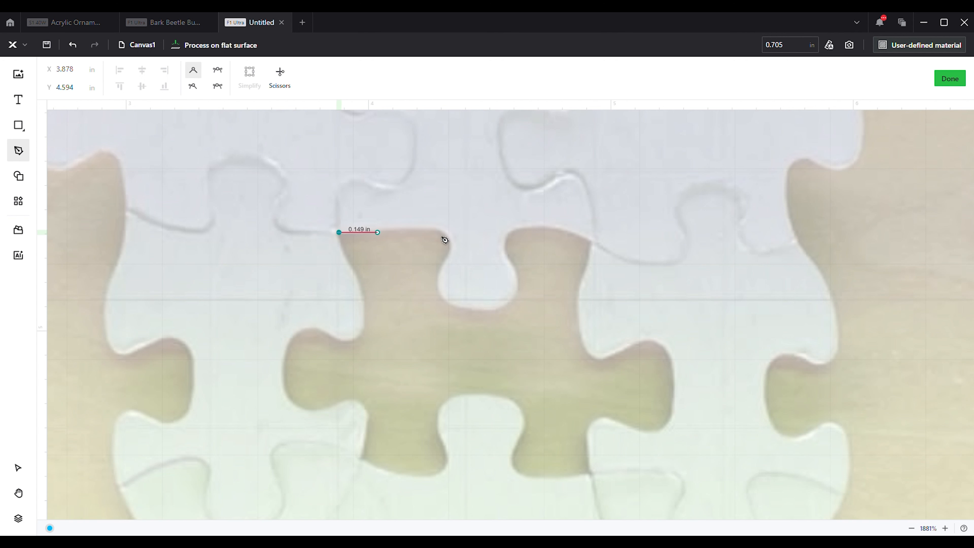
{"action": "left_click", "coordinate": [437, 228]}
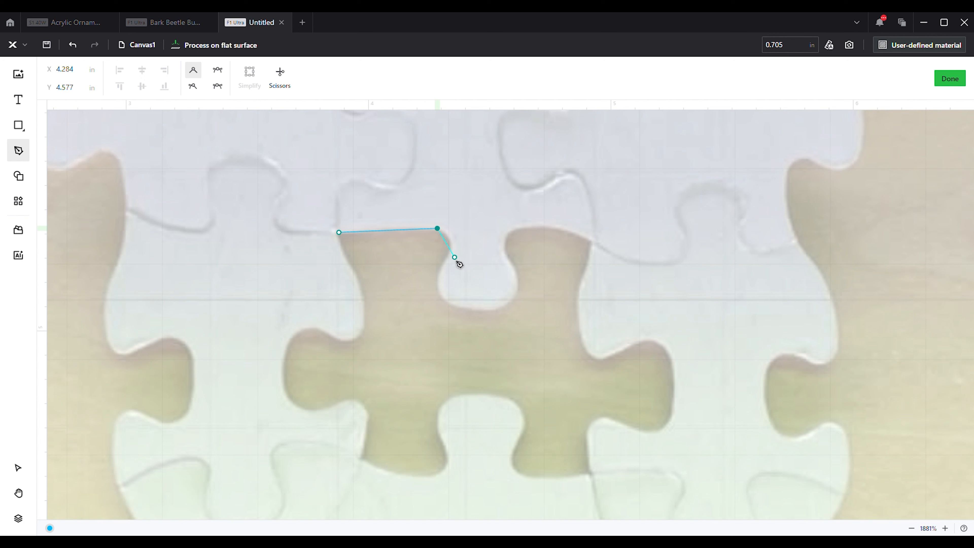
{"action": "left_click", "coordinate": [443, 262]}
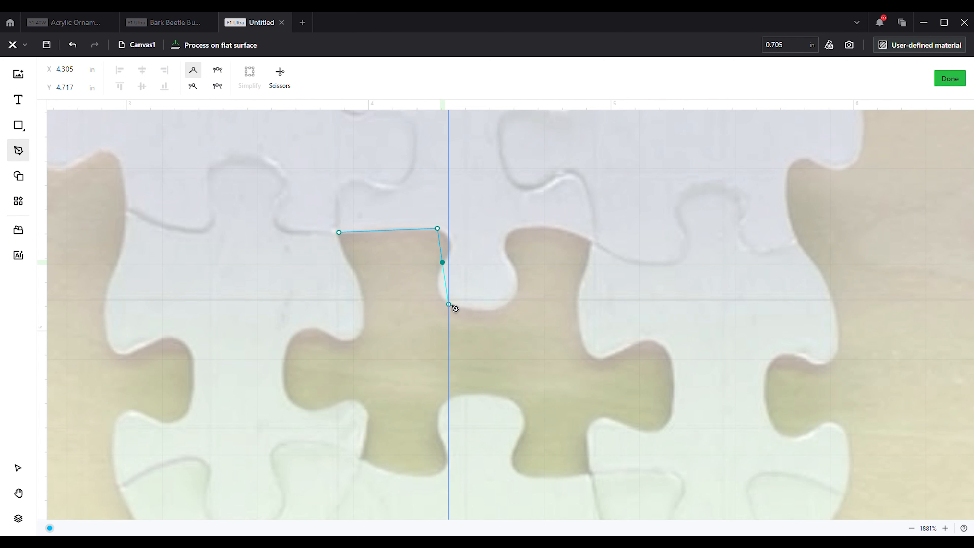
{"action": "left_click", "coordinate": [449, 304]}
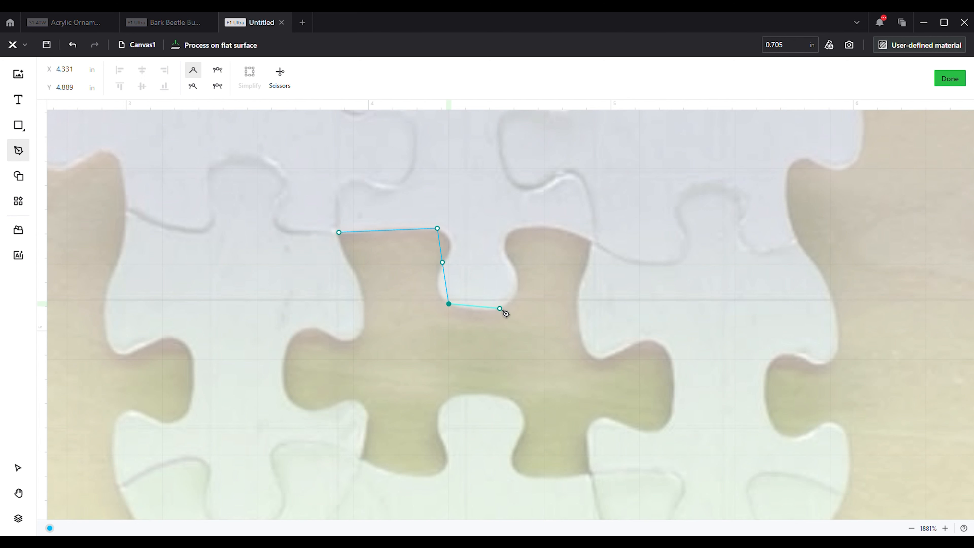
{"action": "left_click", "coordinate": [500, 309]}
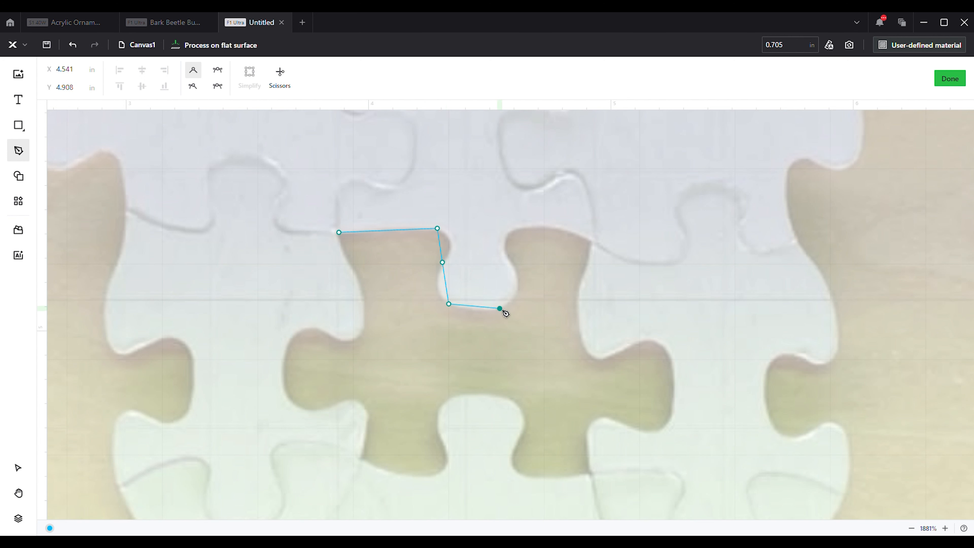
{"action": "left_click", "coordinate": [517, 275]}
{"action": "left_click", "coordinate": [506, 249]}
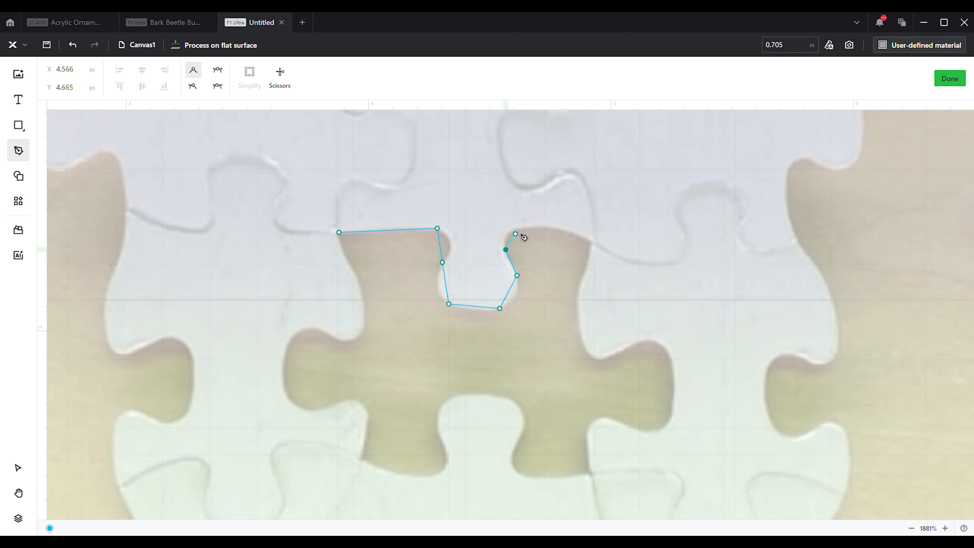
{"action": "left_click", "coordinate": [591, 241]}
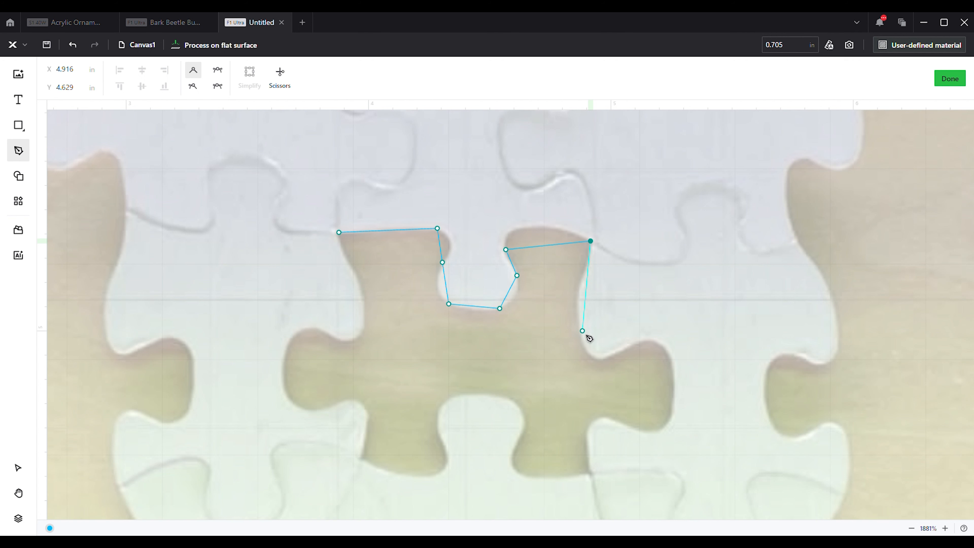
Continue the pen path down the gap's right side, around the rounded socket, to its lower-right corner.
{"action": "left_click", "coordinate": [591, 355]}
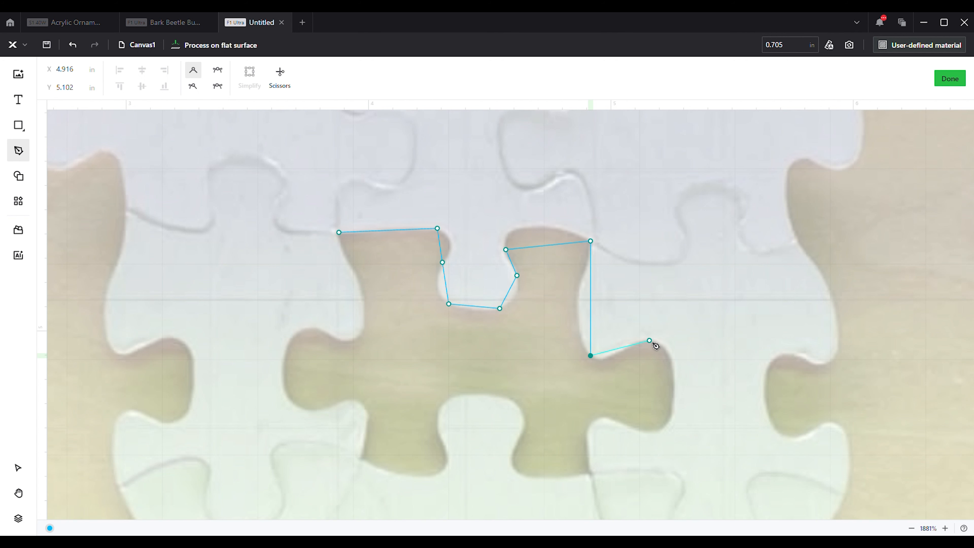
{"action": "left_click", "coordinate": [651, 340]}
{"action": "left_click", "coordinate": [673, 412]}
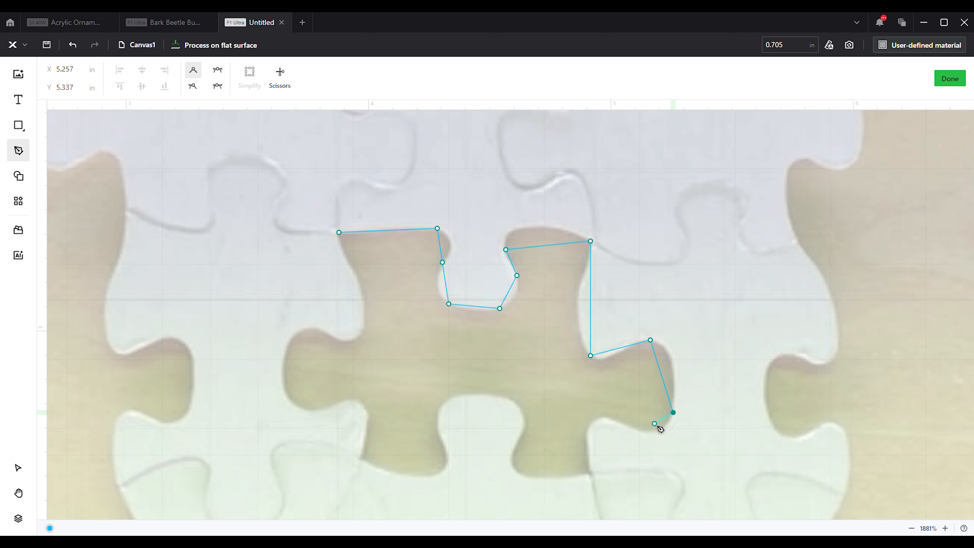
{"action": "left_click", "coordinate": [641, 430]}
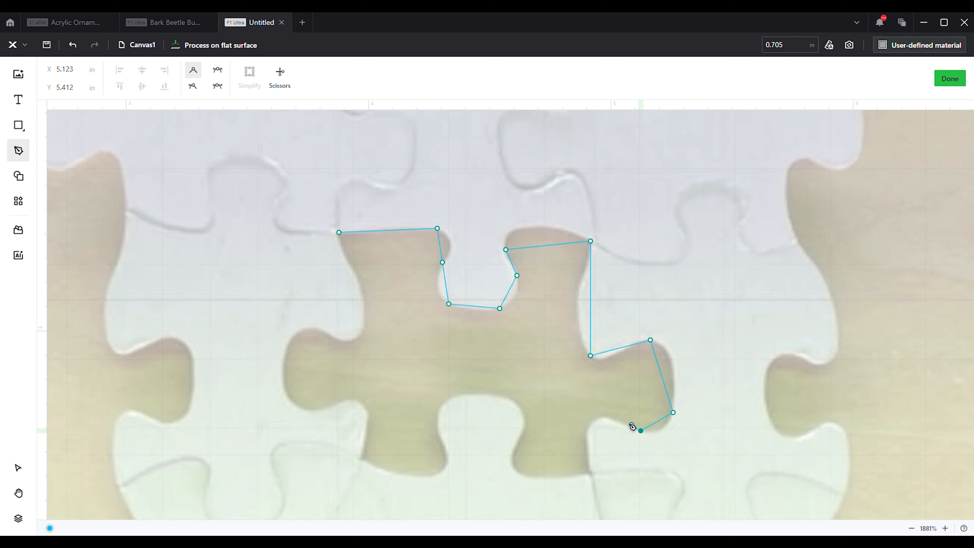
{"action": "left_click", "coordinate": [597, 421]}
{"action": "left_click", "coordinate": [591, 474]}
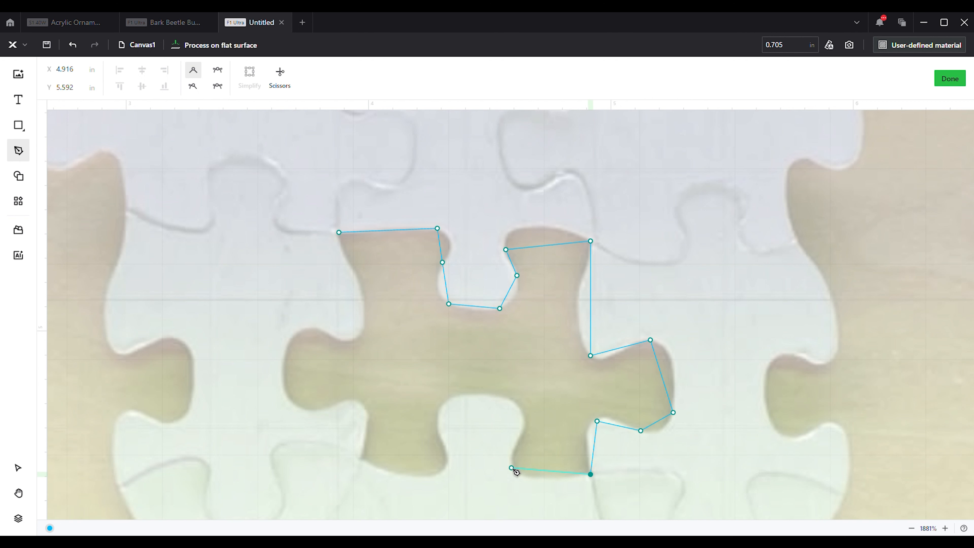
Continue the pen path along the gap's lower edge, around the protruding tab, to its lower-left corner.
{"action": "left_click", "coordinate": [515, 468]}
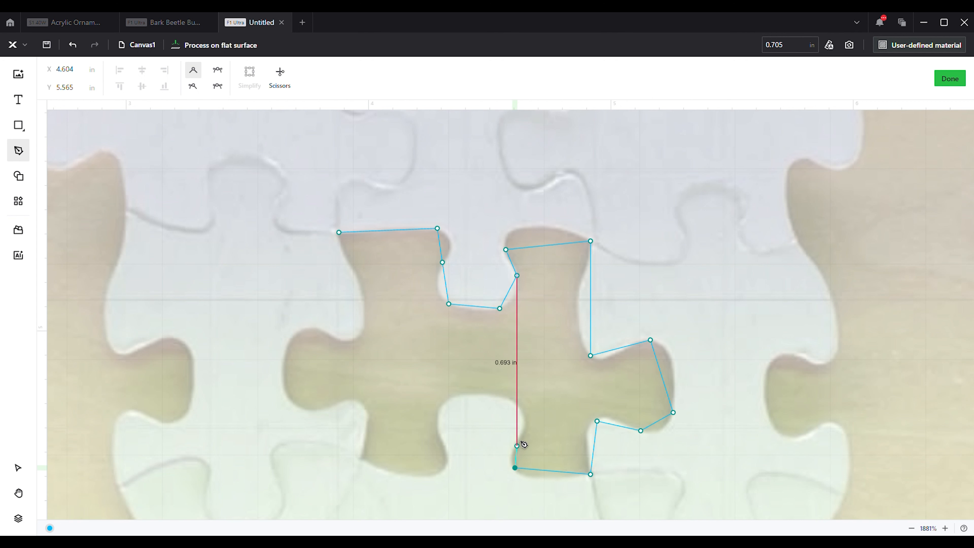
{"action": "left_click", "coordinate": [518, 405]}
{"action": "left_click", "coordinate": [438, 416]}
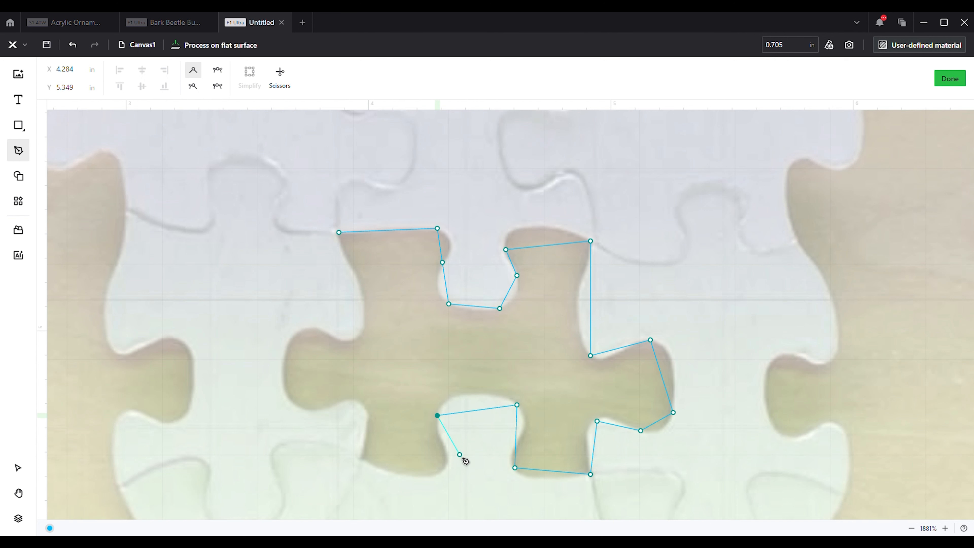
{"action": "left_click", "coordinate": [447, 465]}
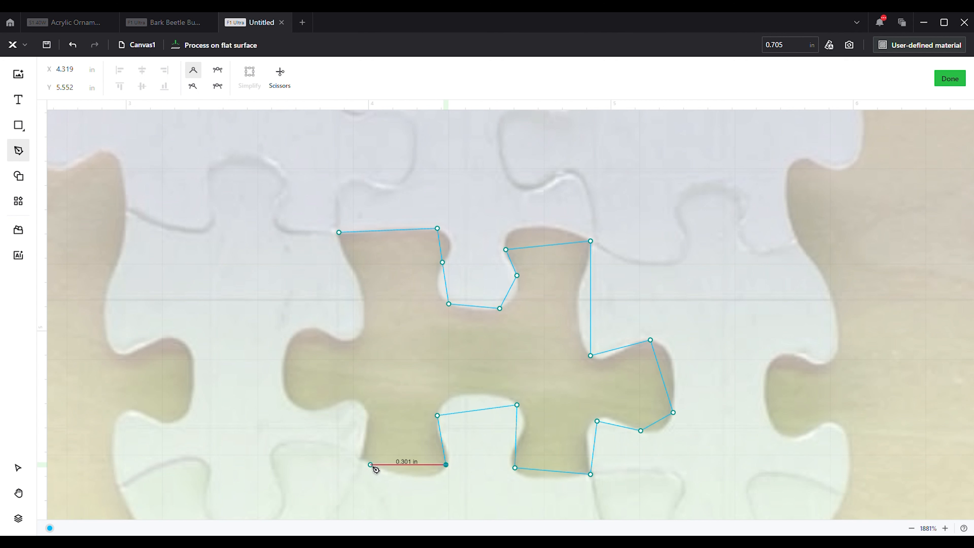
{"action": "left_click", "coordinate": [359, 458]}
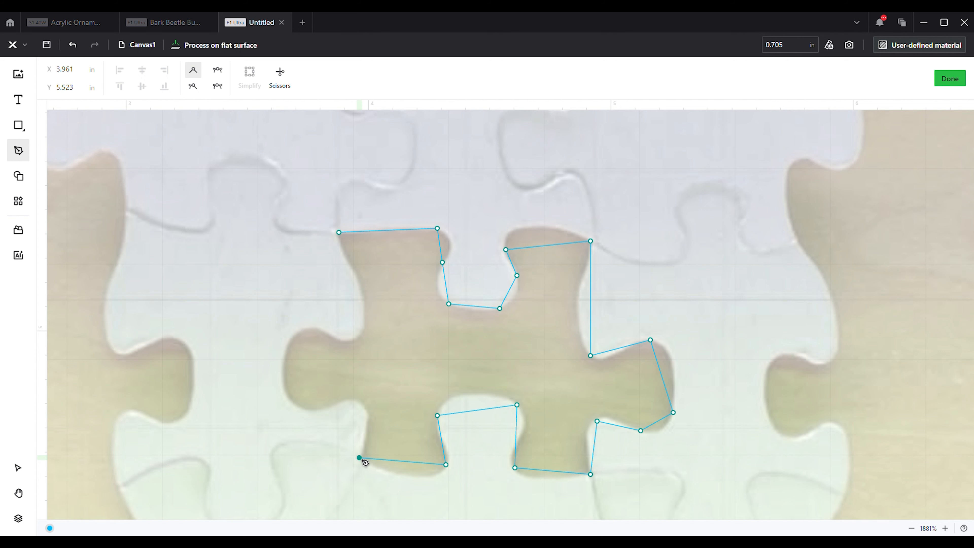
Trace the gap's left side around its socket, close the pen path at the starting node, and finish the drawing.
{"action": "left_click", "coordinate": [356, 403]}
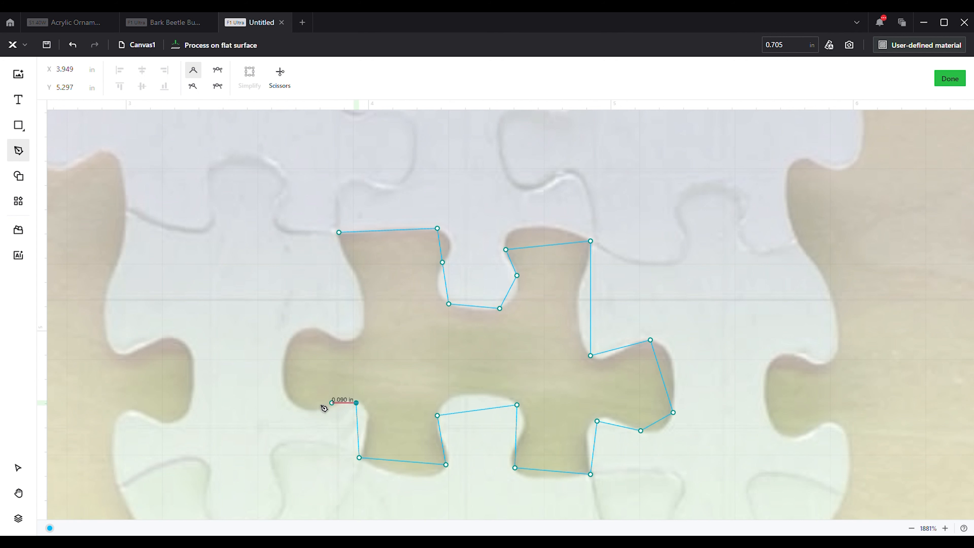
{"action": "left_click", "coordinate": [293, 403]}
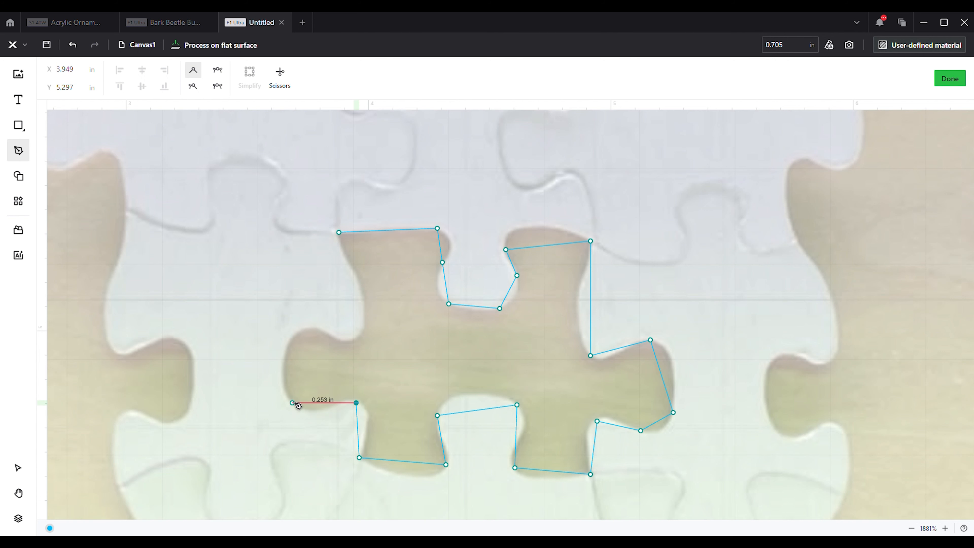
{"action": "left_click", "coordinate": [301, 332]}
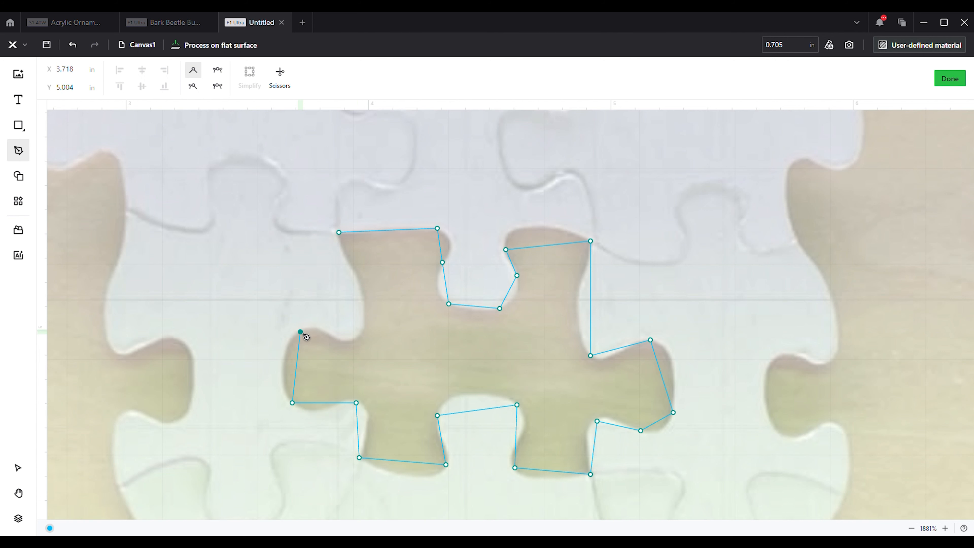
{"action": "left_click", "coordinate": [350, 339]}
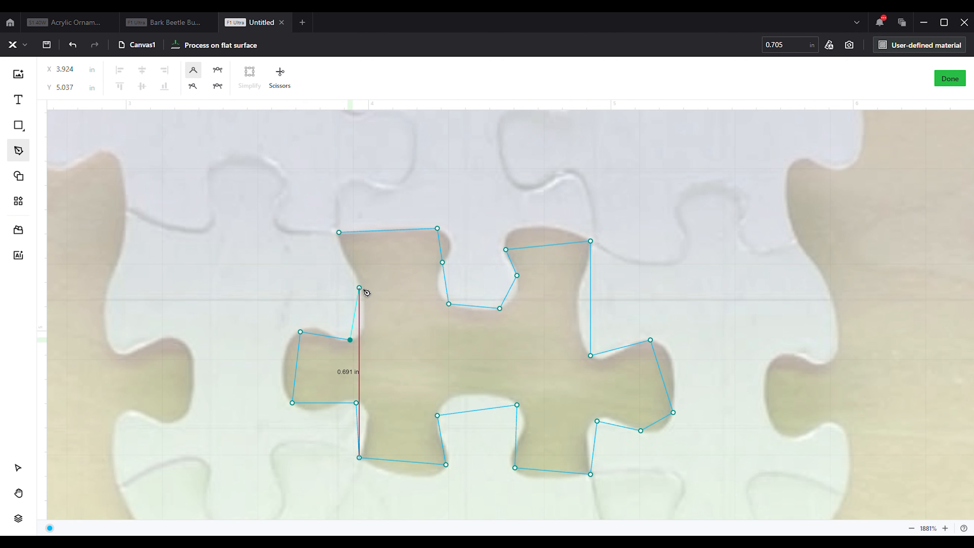
{"action": "left_click", "coordinate": [363, 289]}
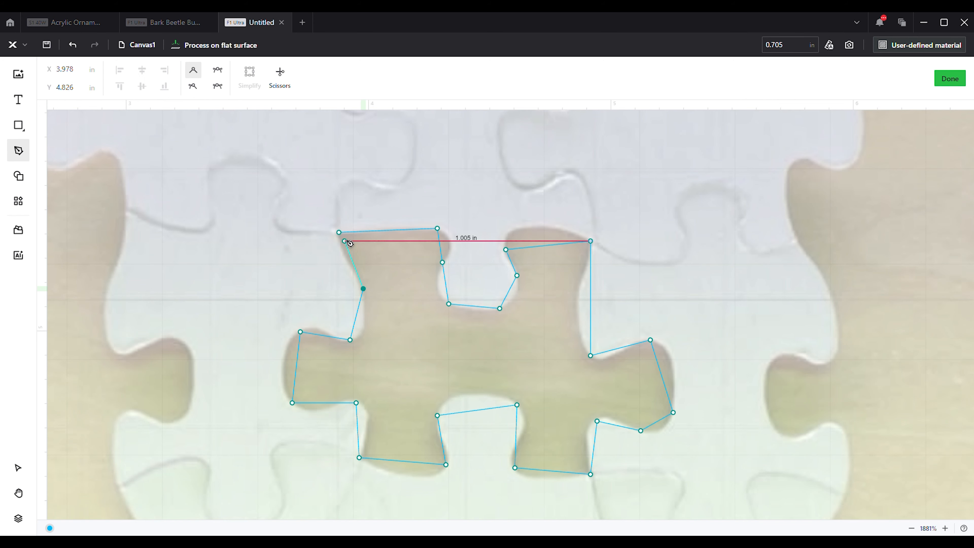
{"action": "left_click", "coordinate": [340, 233]}
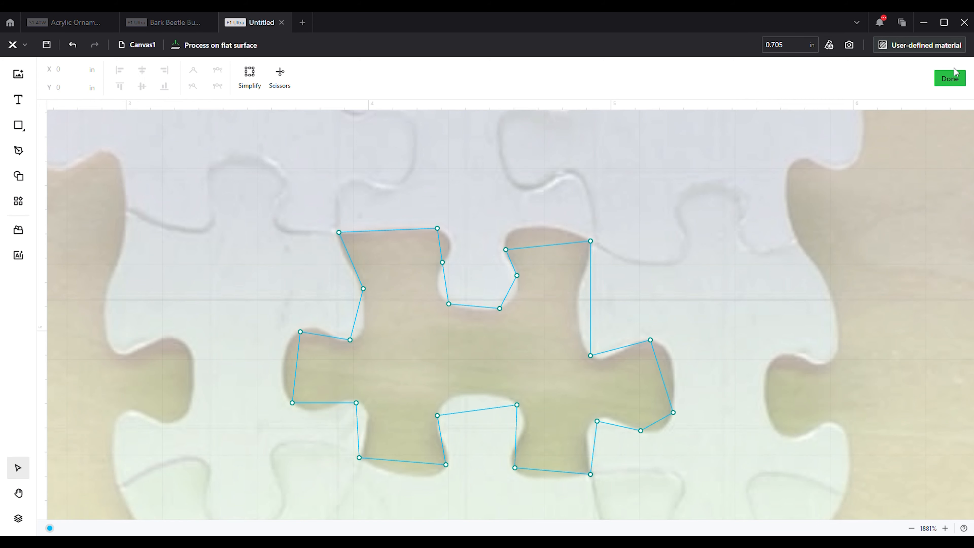
{"action": "left_click", "coordinate": [950, 78]}
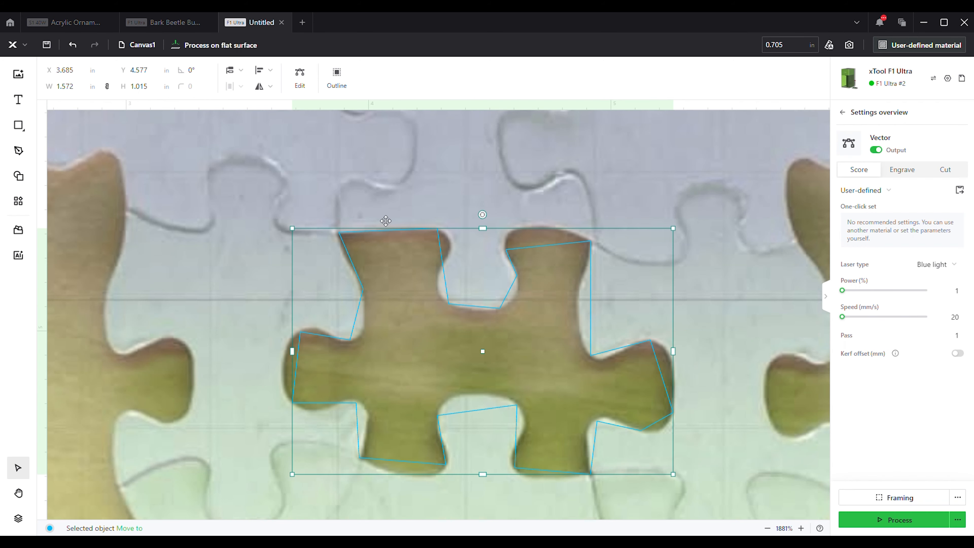
Add a node midway along the outline's upper-left edge, give it perfect symmetry, and fit it to the gap's edge at about X 4.091, Y 4.581 in.
{"action": "left_click", "coordinate": [303, 82]}
{"action": "scroll", "coordinate": [398, 240], "scroll_direction": "up", "scroll_amount": 5}
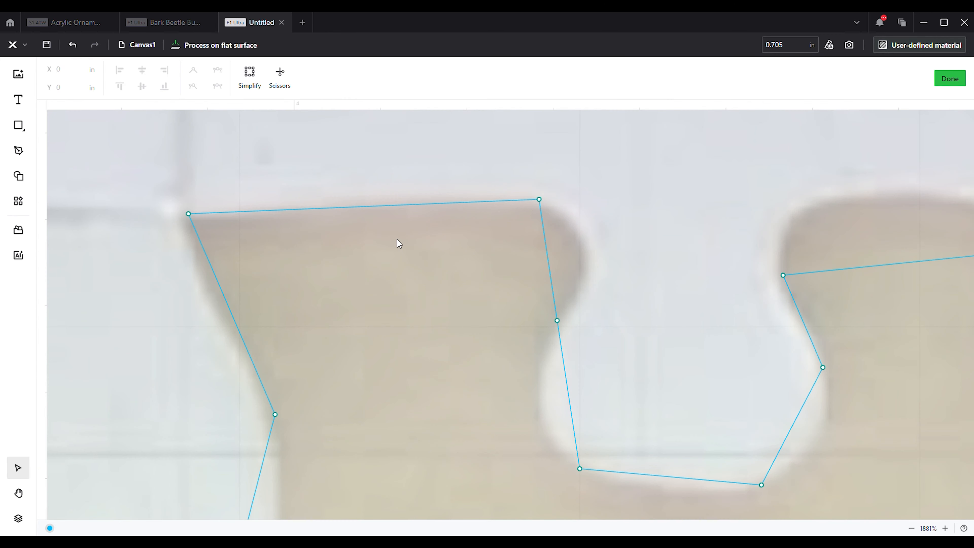
{"action": "left_click", "coordinate": [363, 207]}
{"action": "left_click_drag", "start_coordinate": [368, 207], "coordinate": [374, 198]}
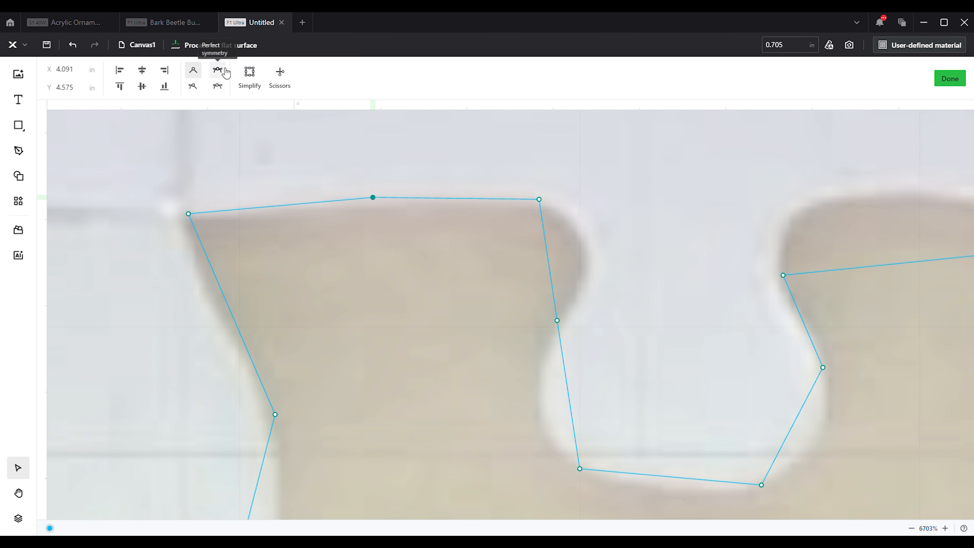
{"action": "left_click", "coordinate": [226, 72]}
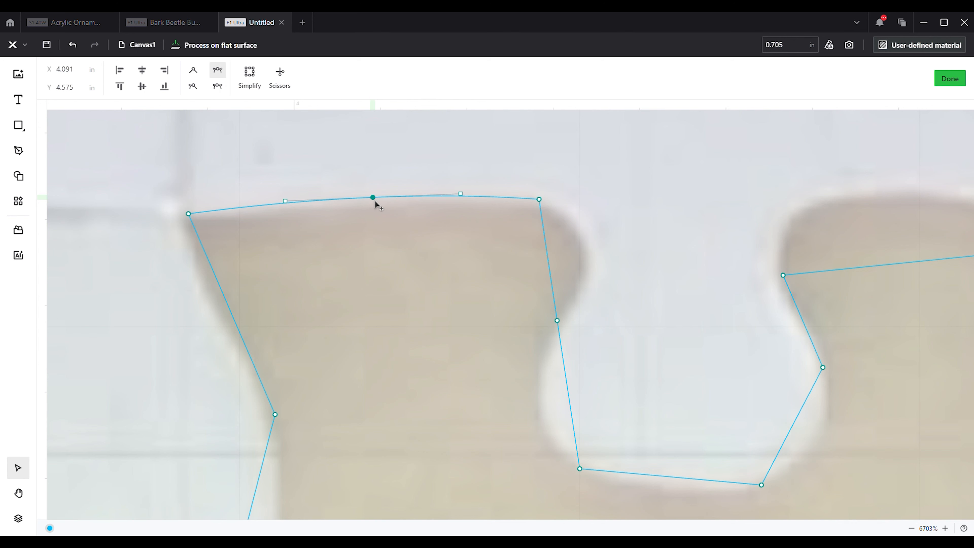
{"action": "left_click_drag", "start_coordinate": [375, 199], "coordinate": [375, 205]}
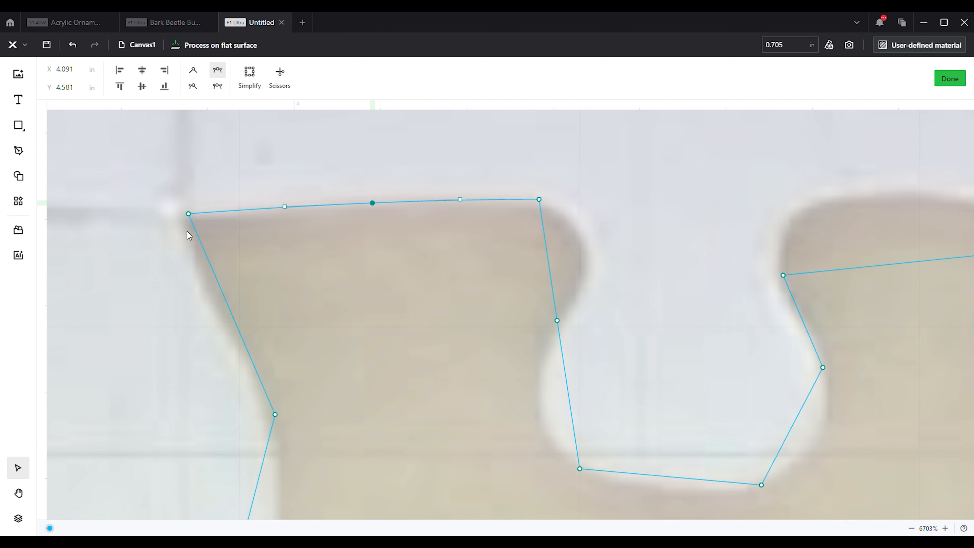
Add two perfect-symmetry nodes along the left side's slanted upper edge, the lower at about X 3.947, Y 4.761 in, and fit the node below.
{"action": "left_click", "coordinate": [229, 307]}
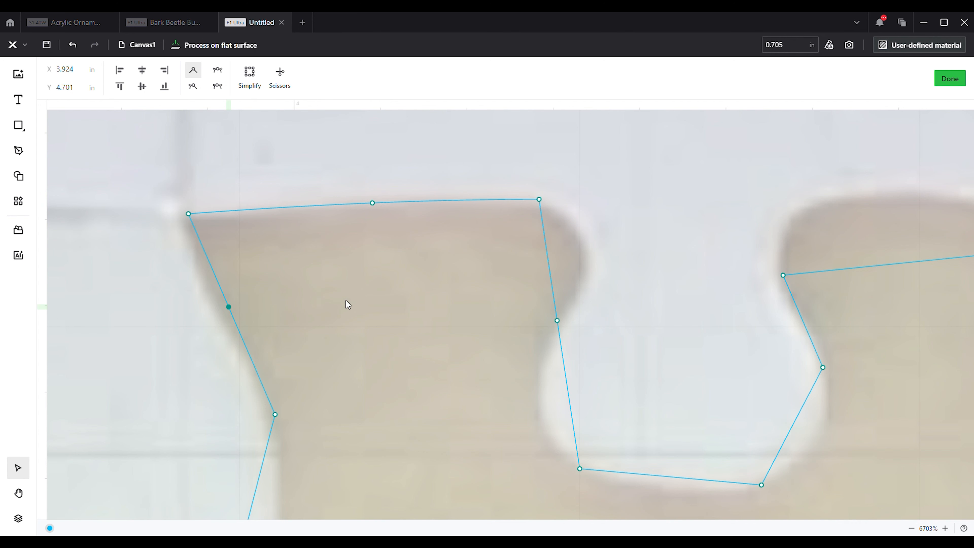
{"action": "left_click", "coordinate": [217, 70]}
{"action": "left_click_drag", "start_coordinate": [229, 308], "coordinate": [250, 363]}
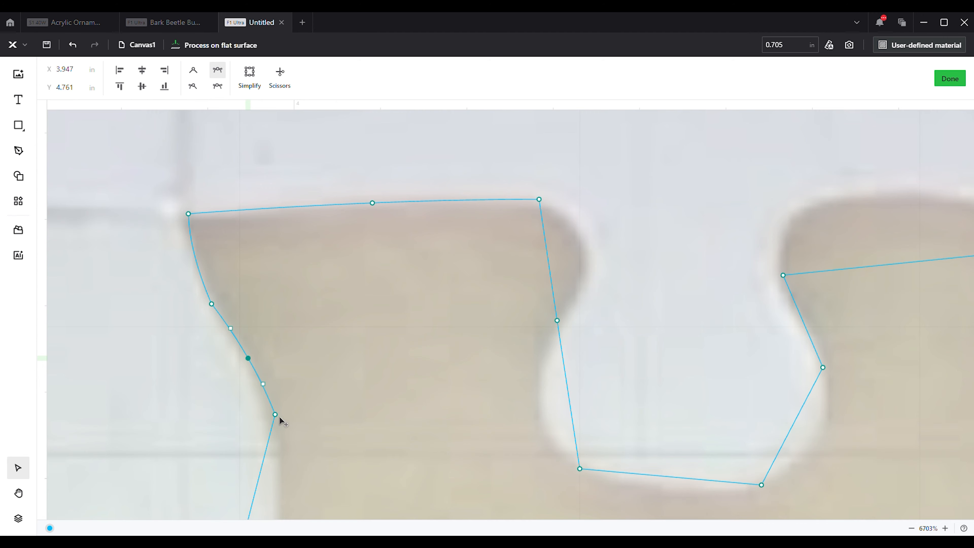
{"action": "left_click_drag", "start_coordinate": [278, 418], "coordinate": [274, 426]}
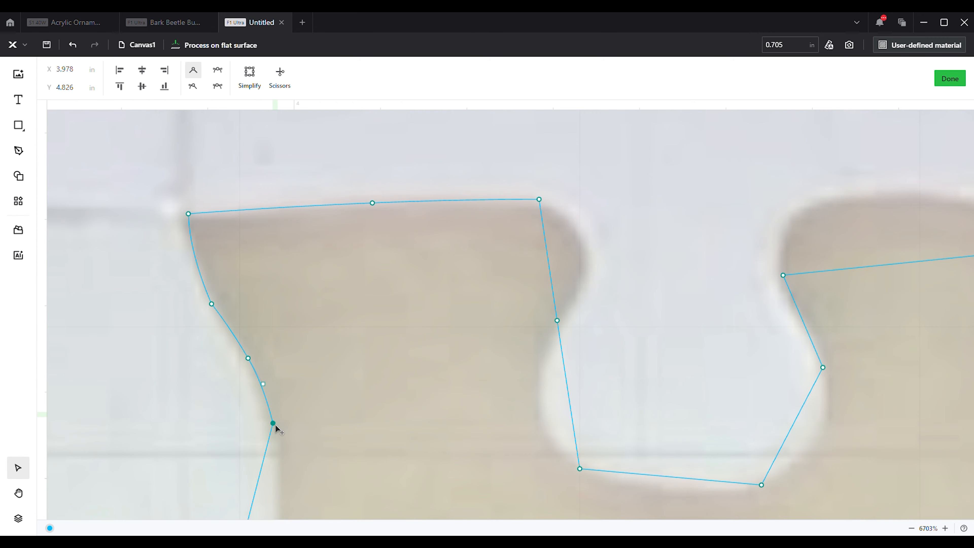
Add a node on the next edge down the left side, give it perfect symmetry, and fit it at about X 3.981, Y 4.994 in.
{"action": "scroll", "coordinate": [230, 227], "scroll_direction": "down", "scroll_amount": 3}
{"action": "scroll", "coordinate": [230, 227], "scroll_direction": "down", "scroll_amount": 3}
{"action": "left_click_drag", "start_coordinate": [253, 320], "coordinate": [283, 354]}
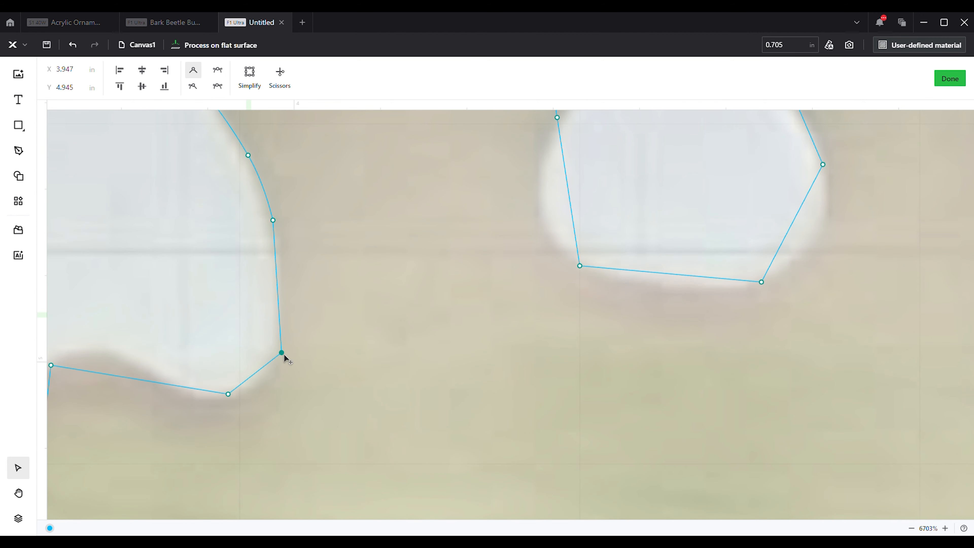
{"action": "left_click", "coordinate": [218, 70]}
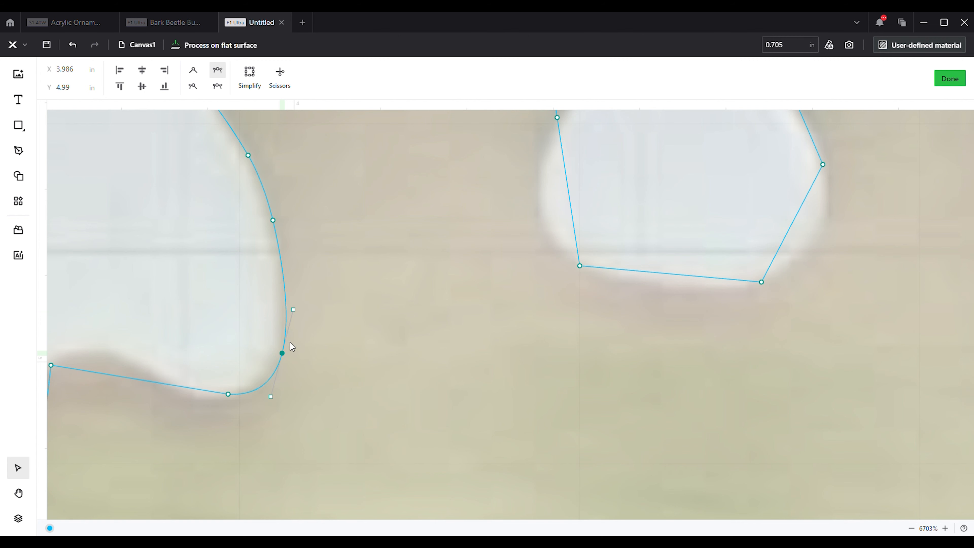
{"action": "left_click_drag", "start_coordinate": [284, 358], "coordinate": [280, 361]}
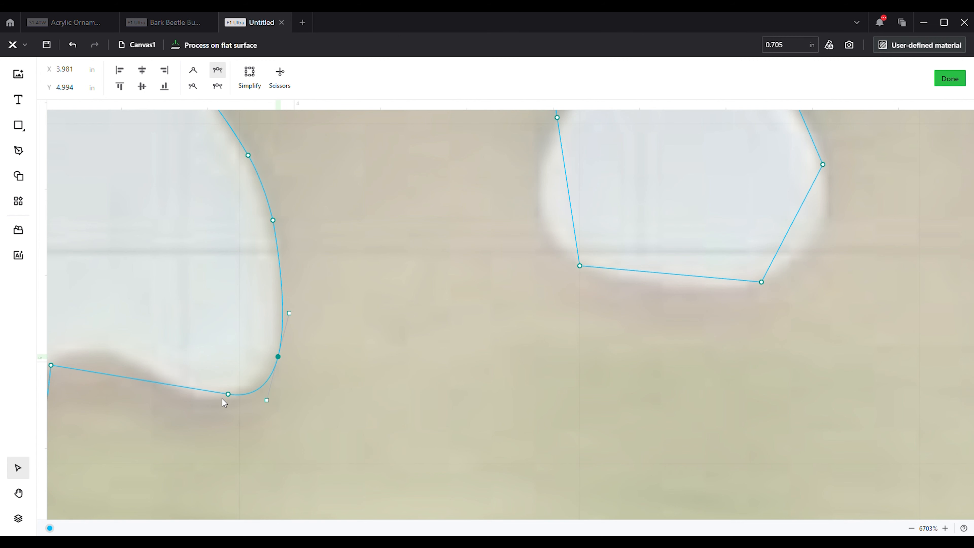
Move the node below that bend to the curve's lowest point, about X 3.889, Y 5.044 in, with perfect symmetry.
{"action": "left_click_drag", "start_coordinate": [232, 398], "coordinate": [218, 406]}
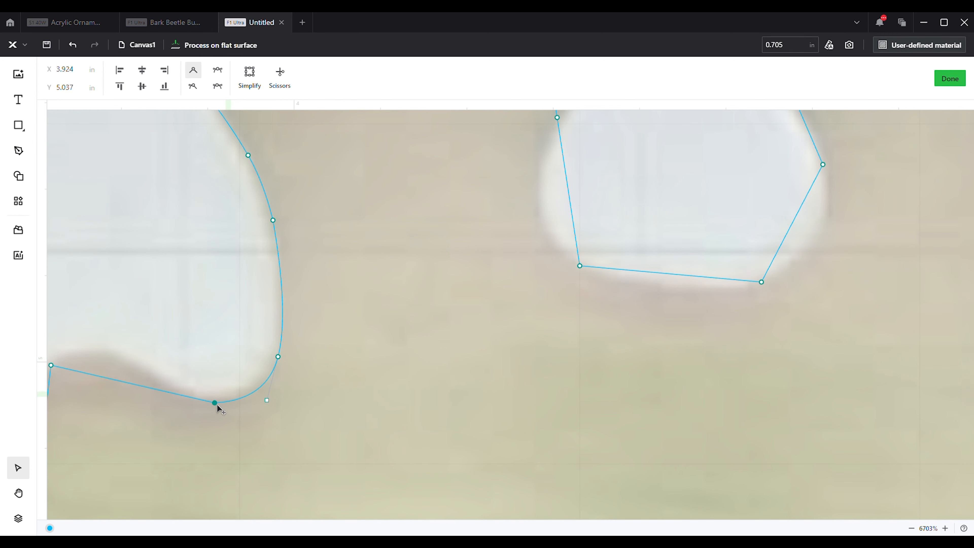
{"action": "left_click", "coordinate": [218, 86]}
{"action": "left_click", "coordinate": [217, 70]}
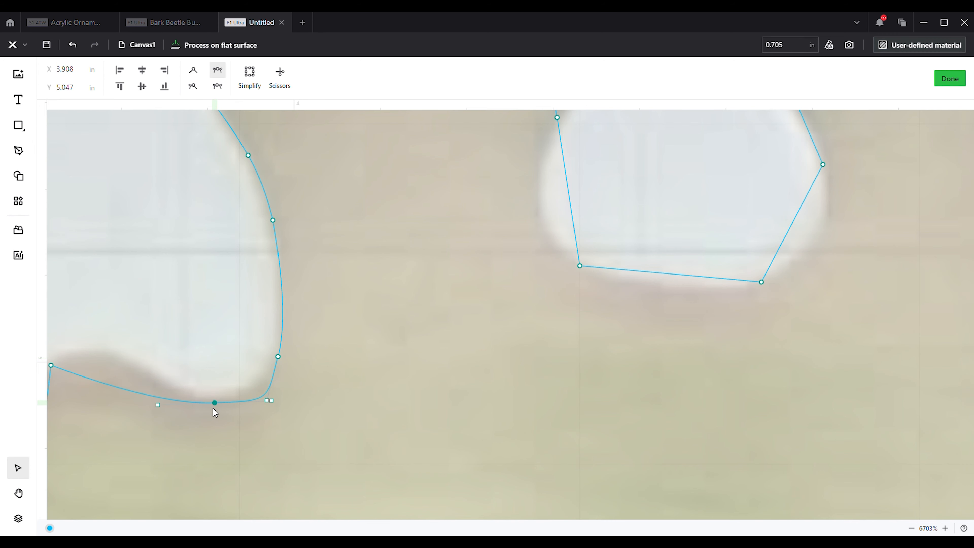
{"action": "mouse_move", "coordinate": [217, 407]}
{"action": "left_mouse_down"}
{"action": "mouse_move", "coordinate": [193, 405]}
{"action": "mouse_move", "coordinate": [250, 404]}
{"action": "mouse_move", "coordinate": [194, 405]}
{"action": "mouse_move", "coordinate": [204, 405]}
{"action": "left_mouse_up"}
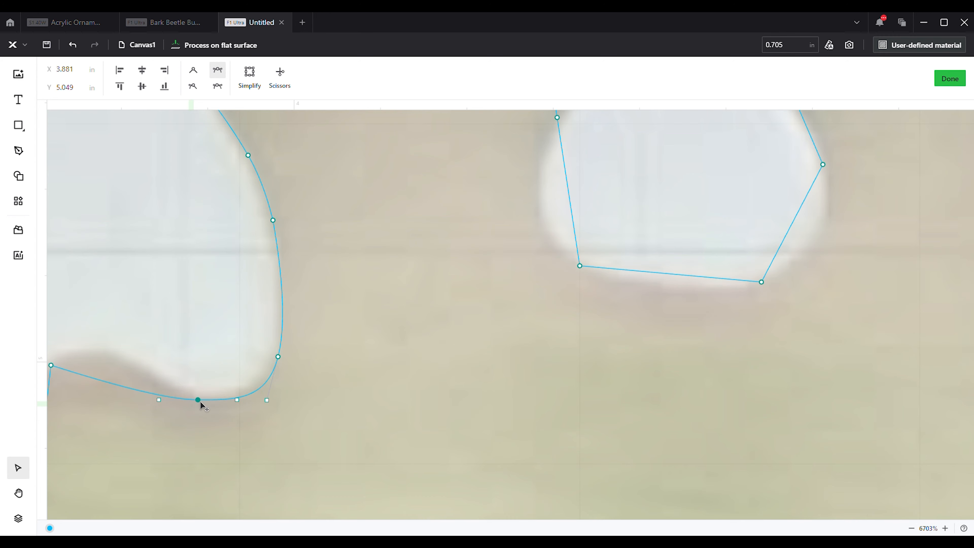
Add a node on the top edge of the gap's left lobe, give it perfect symmetry, and bow the curve up to the gap's edge.
{"action": "scroll", "coordinate": [388, 375], "scroll_direction": "down", "scroll_amount": 5}
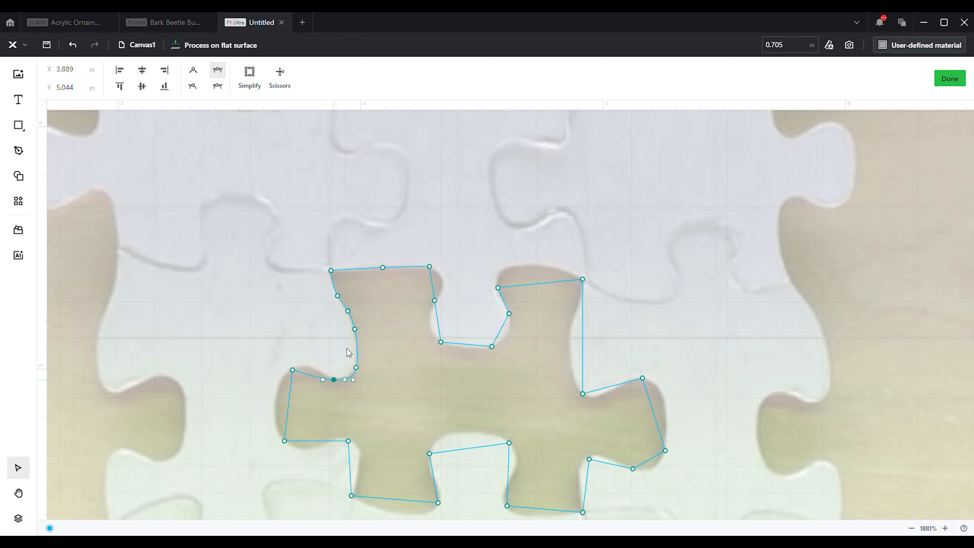
{"action": "scroll", "coordinate": [307, 384], "scroll_direction": "up", "scroll_amount": 6}
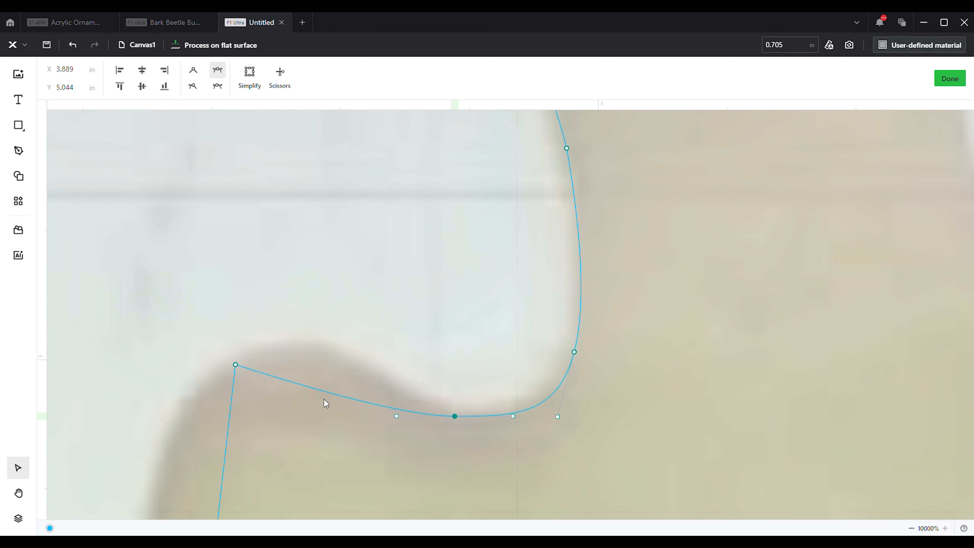
{"action": "left_click", "coordinate": [320, 391]}
{"action": "left_click", "coordinate": [220, 75]}
{"action": "mouse_move", "coordinate": [323, 390]}
{"action": "left_mouse_down"}
{"action": "mouse_move", "coordinate": [327, 371]}
{"action": "mouse_move", "coordinate": [306, 383]}
{"action": "left_mouse_up"}
{"action": "key", "text": "Delete"}
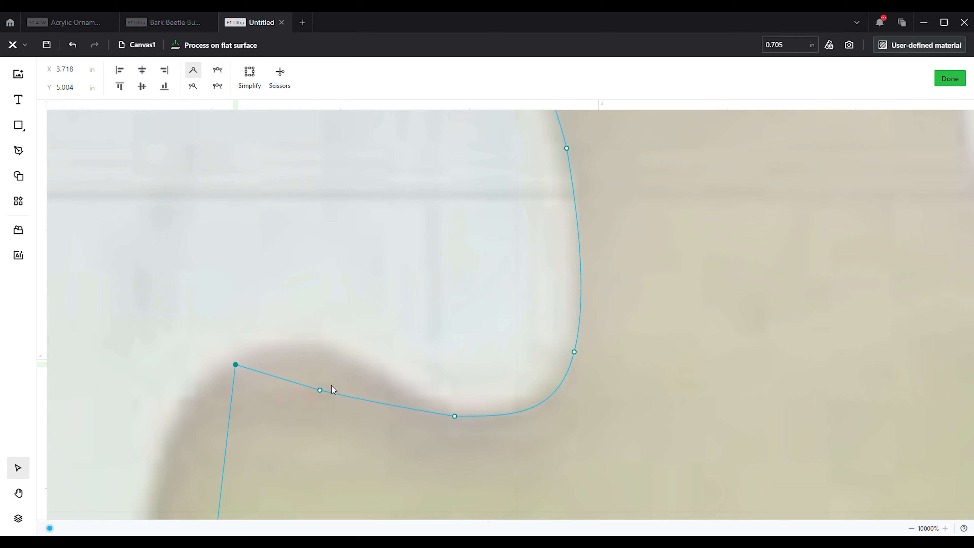
{"action": "left_click", "coordinate": [323, 392]}
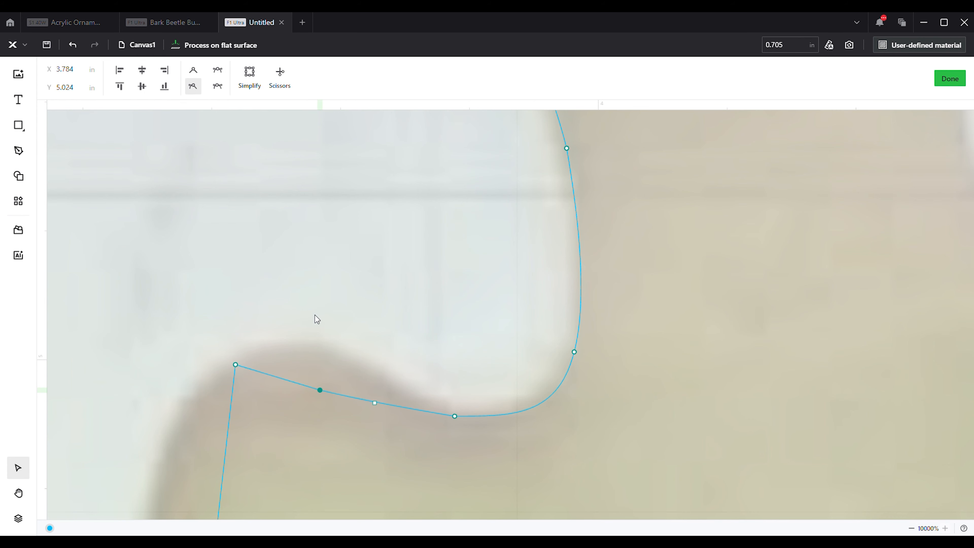
{"action": "left_click", "coordinate": [218, 69]}
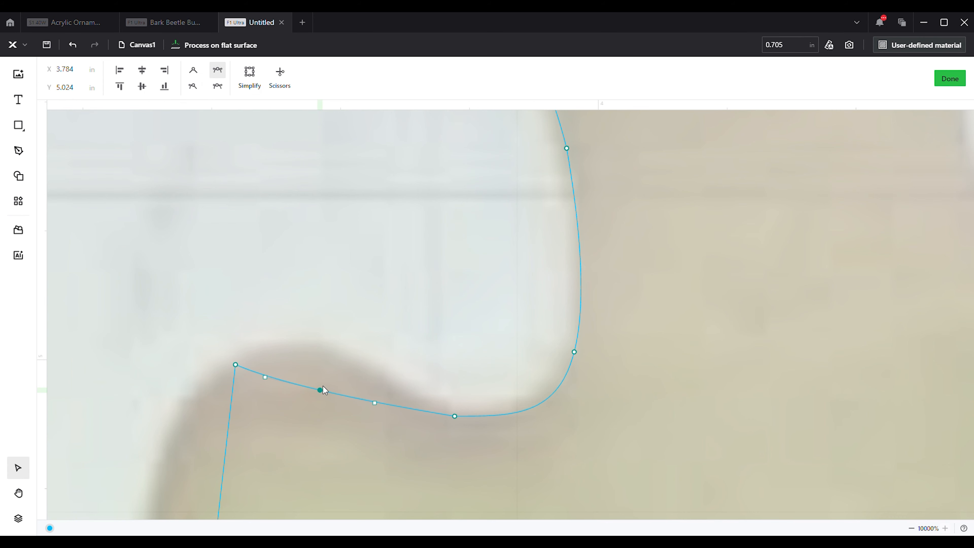
{"action": "left_click_drag", "start_coordinate": [323, 393], "coordinate": [331, 362]}
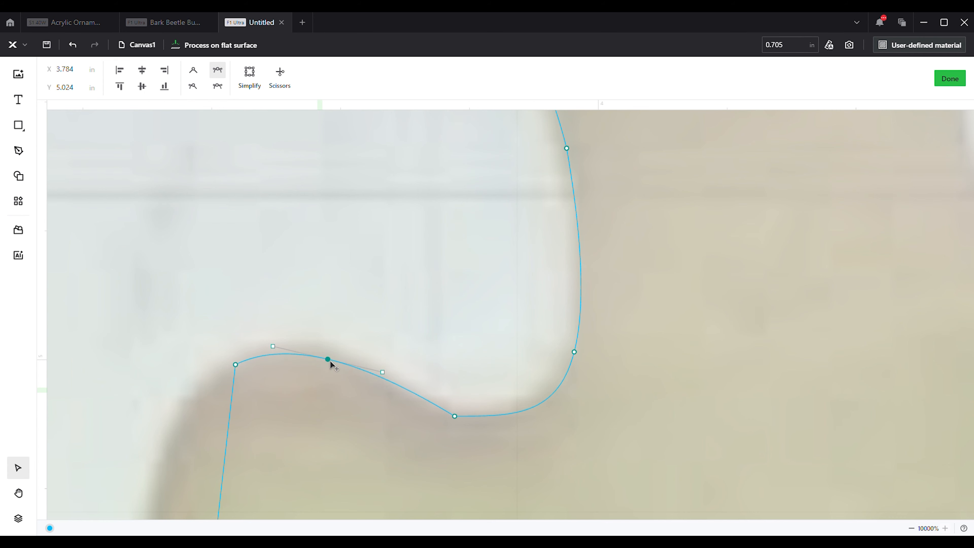
Restore perfect symmetry on the lowest node beside the left lobe, nudge it, and shorten its handle to about X 3.91, Y 5.044 in.
{"action": "left_click", "coordinate": [456, 417]}
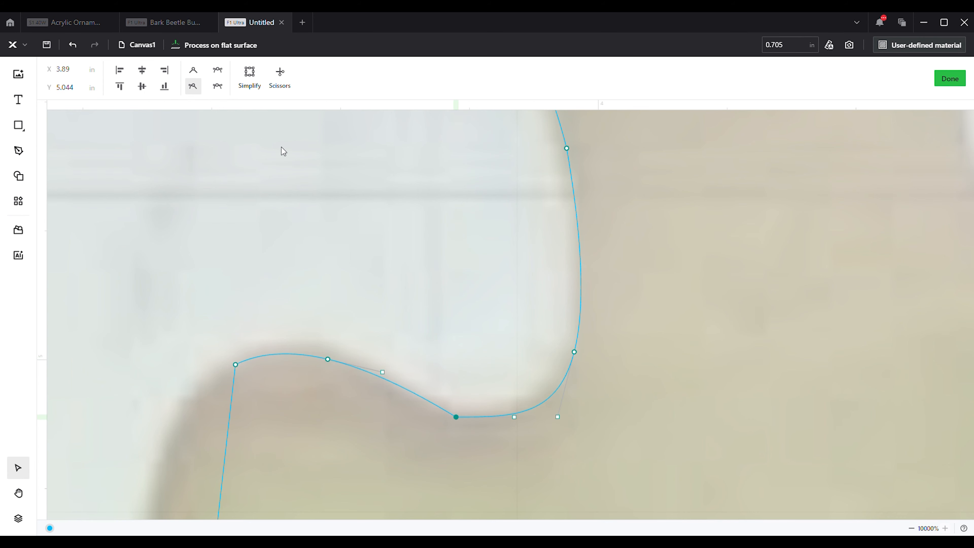
{"action": "left_click", "coordinate": [218, 70]}
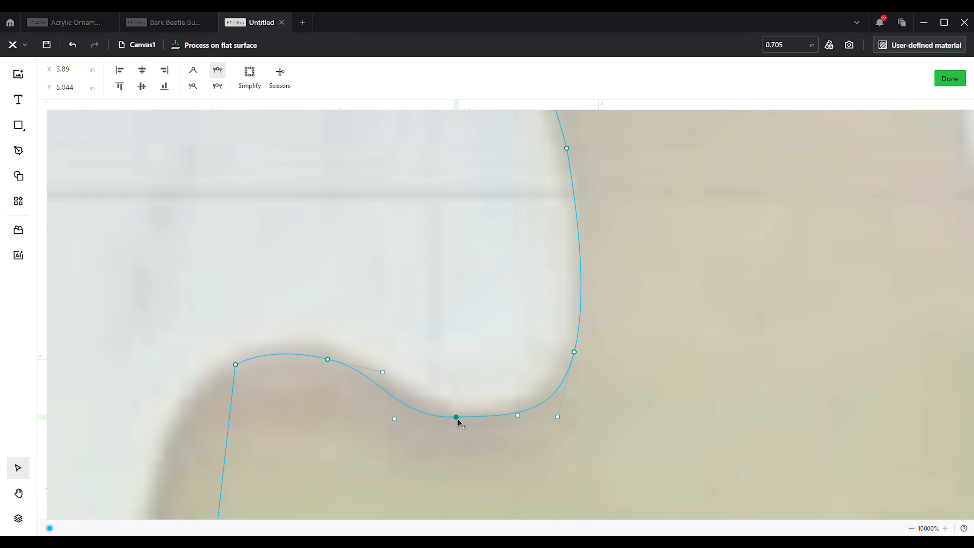
{"action": "left_click_drag", "start_coordinate": [458, 420], "coordinate": [464, 421]}
{"action": "left_click_drag", "start_coordinate": [527, 420], "coordinate": [487, 420]}
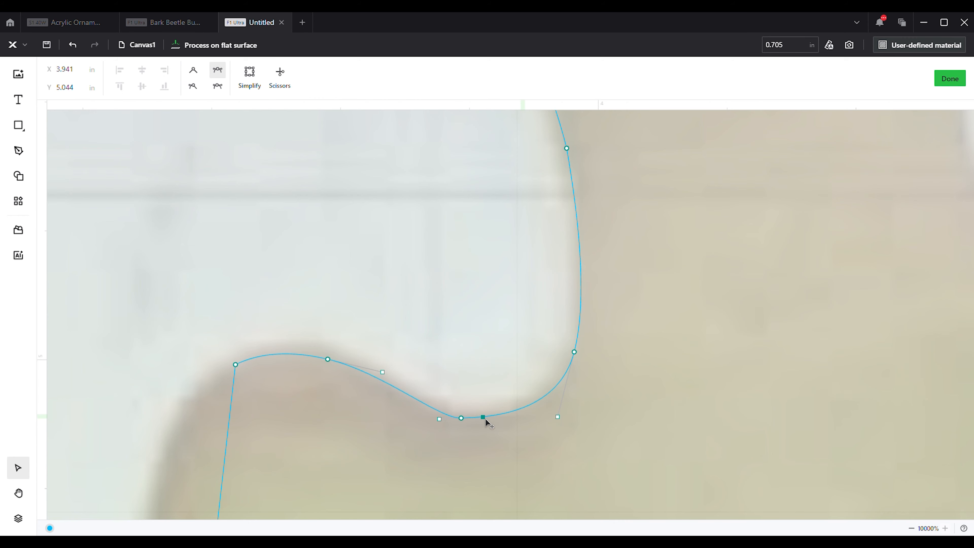
Round the left lobe's outer edge with a perfect-symmetry node at about X 3.651, Y 5.151 in and another near its upper corner.
{"action": "scroll", "coordinate": [390, 234], "scroll_direction": "down", "scroll_amount": 5}
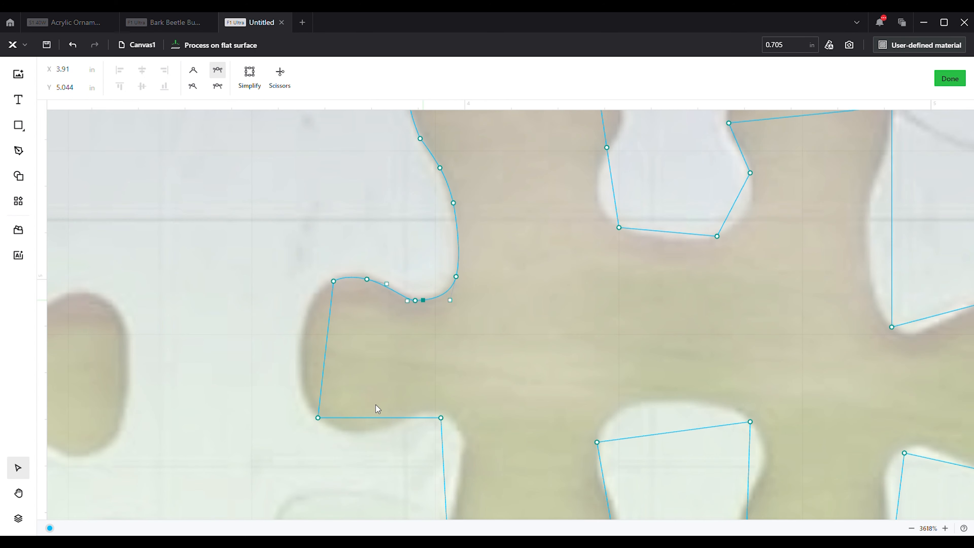
{"action": "left_click", "coordinate": [326, 353]}
{"action": "scroll", "coordinate": [327, 348], "scroll_direction": "up", "scroll_amount": 3}
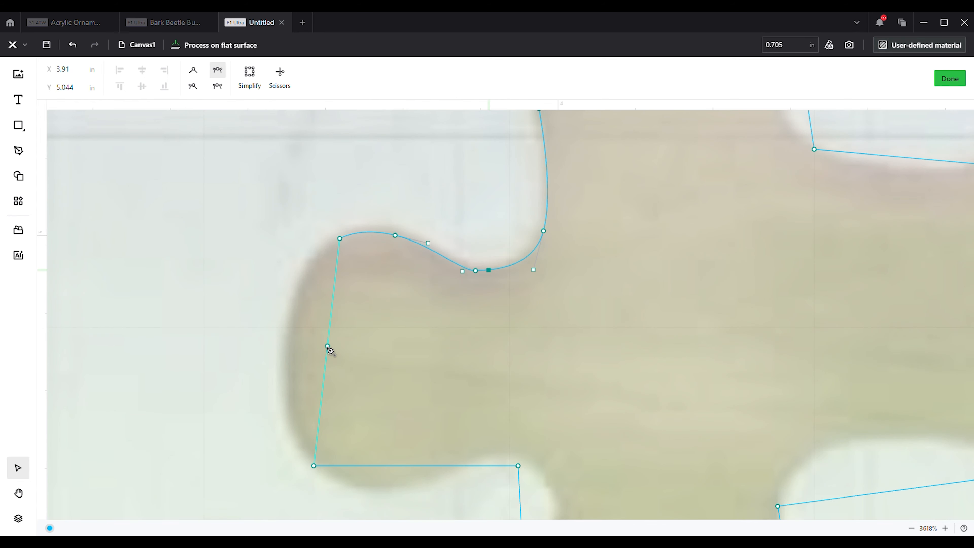
{"action": "left_click_drag", "start_coordinate": [326, 357], "coordinate": [289, 340]}
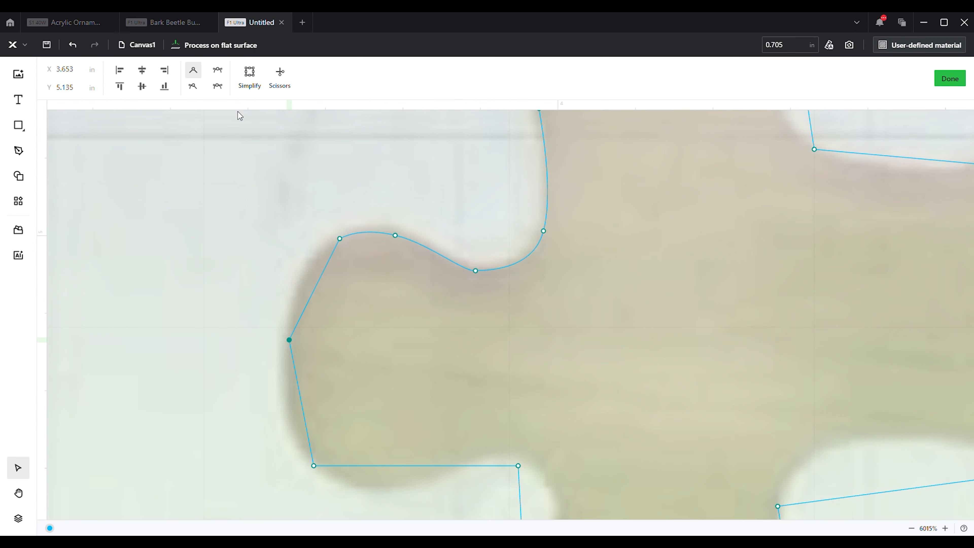
{"action": "left_click", "coordinate": [218, 71]}
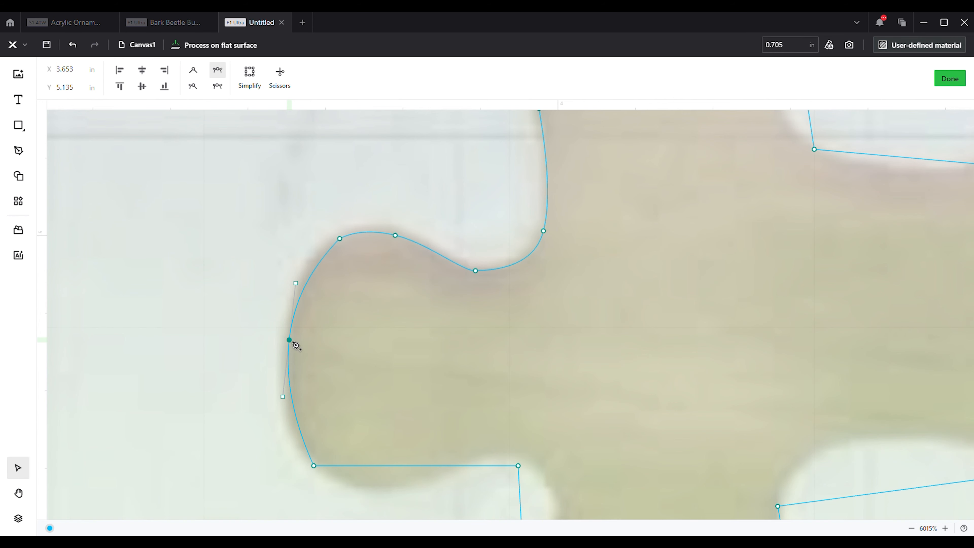
{"action": "left_click_drag", "start_coordinate": [293, 345], "coordinate": [292, 355]}
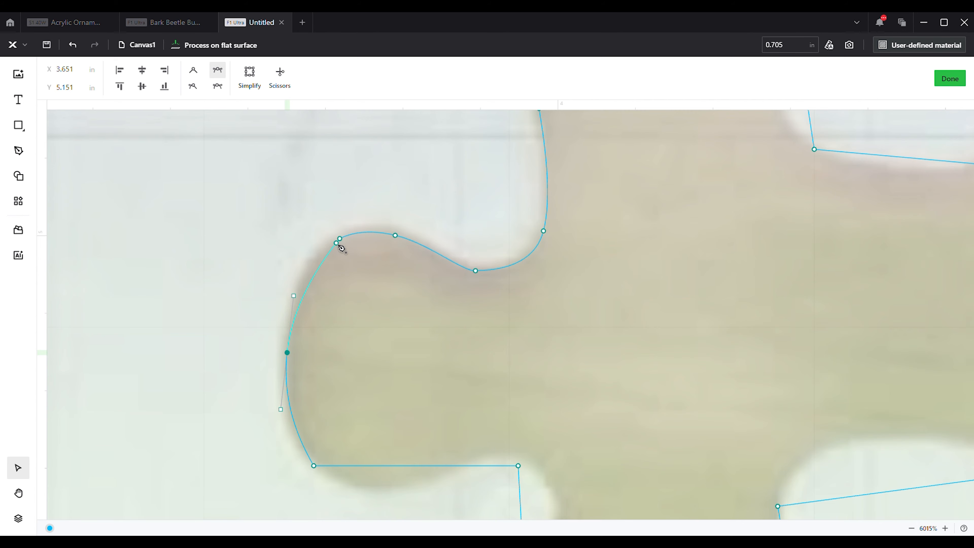
{"action": "left_click_drag", "start_coordinate": [343, 246], "coordinate": [318, 268]}
Add a perfect-symmetry node low on the left lobe's outer edge and fit it at about X 3.658, Y 5.245 in.
{"action": "scroll", "coordinate": [352, 200], "scroll_direction": "down", "scroll_amount": 5}
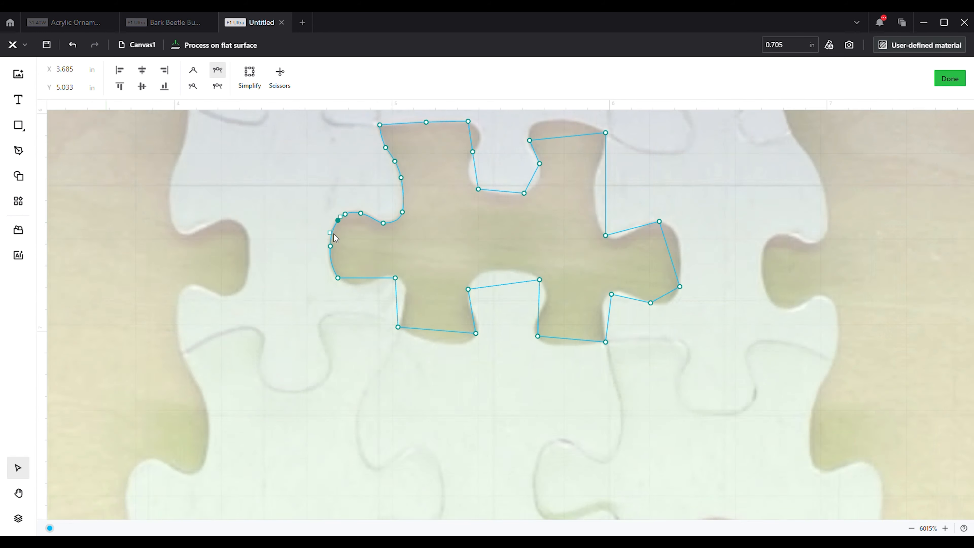
{"action": "scroll", "coordinate": [336, 328], "scroll_direction": "up", "scroll_amount": 5}
{"action": "scroll", "coordinate": [313, 309], "scroll_direction": "up", "scroll_amount": 2}
{"action": "scroll", "coordinate": [311, 309], "scroll_direction": "up", "scroll_amount": 2}
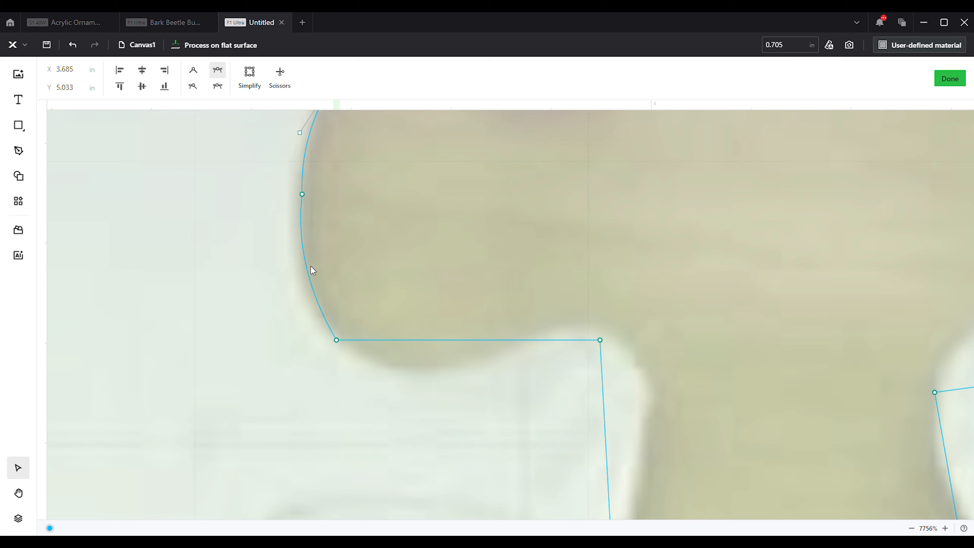
{"action": "left_click", "coordinate": [308, 285]}
{"action": "mouse_move", "coordinate": [310, 290]}
{"action": "left_mouse_down"}
{"action": "mouse_move", "coordinate": [319, 300]}
{"action": "mouse_move", "coordinate": [313, 288]}
{"action": "left_mouse_up"}
{"action": "left_click", "coordinate": [303, 194]}
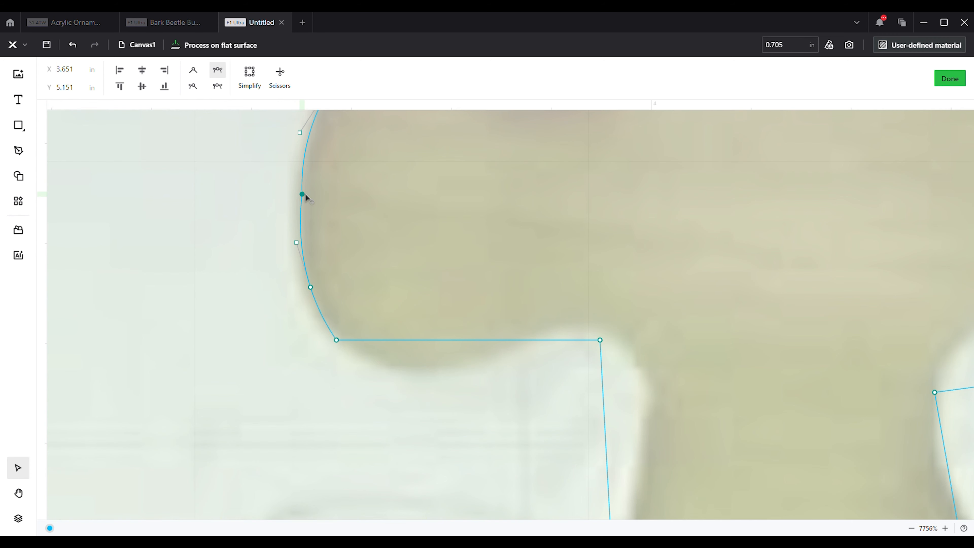
{"action": "left_click", "coordinate": [218, 74]}
{"action": "left_click_drag", "start_coordinate": [306, 194], "coordinate": [305, 192]}
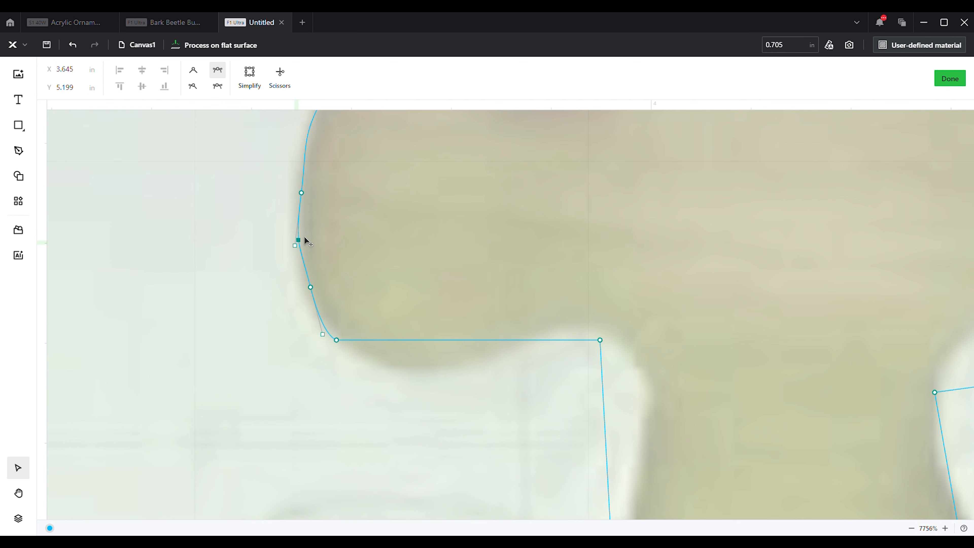
{"action": "left_click", "coordinate": [305, 268]}
{"action": "left_click_drag", "start_coordinate": [307, 268], "coordinate": [310, 291]}
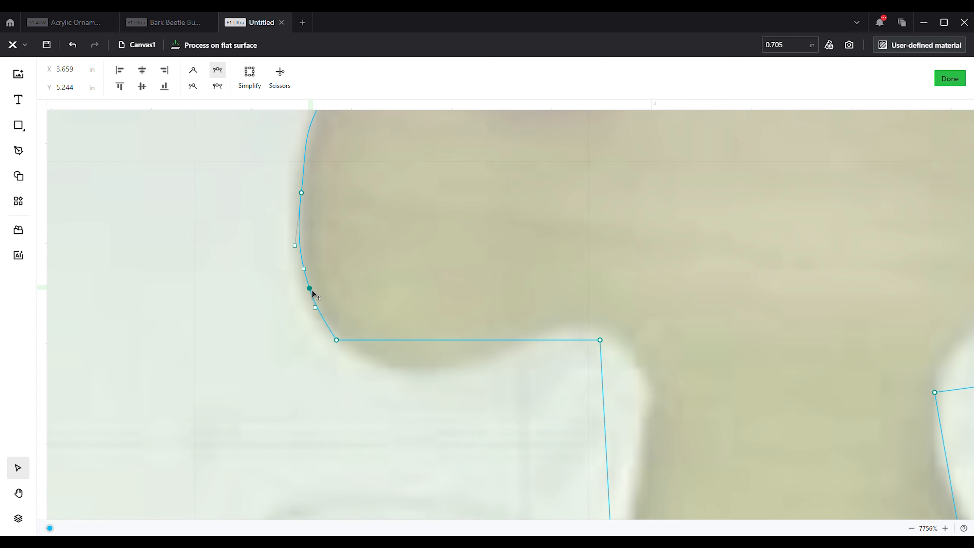
Adjust the upper handle of the left lobe's middle outer node and nudge the node to about X 3.648, Y 5.148 in.
{"action": "scroll", "coordinate": [313, 275], "scroll_direction": "up", "scroll_amount": 5}
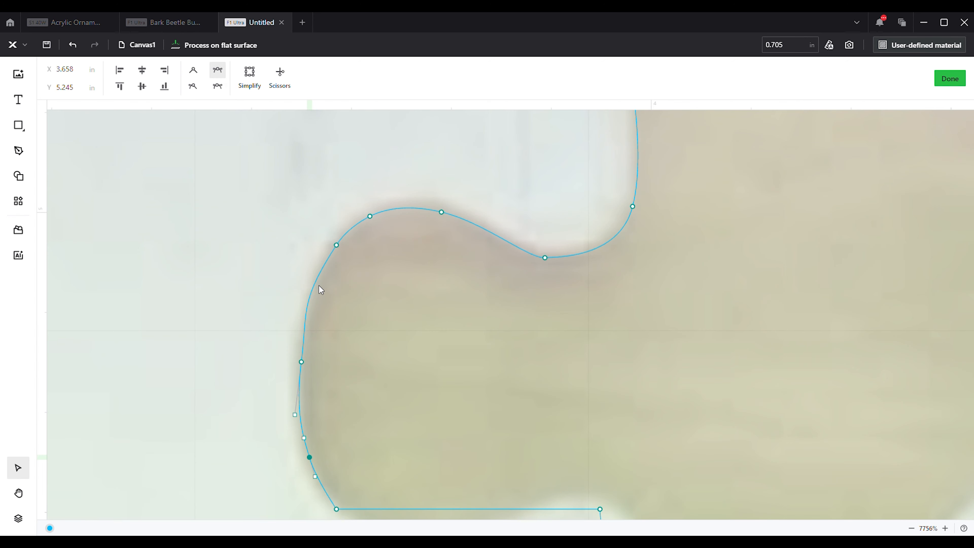
{"action": "left_click", "coordinate": [305, 365]}
{"action": "left_click_drag", "start_coordinate": [310, 312], "coordinate": [309, 324]}
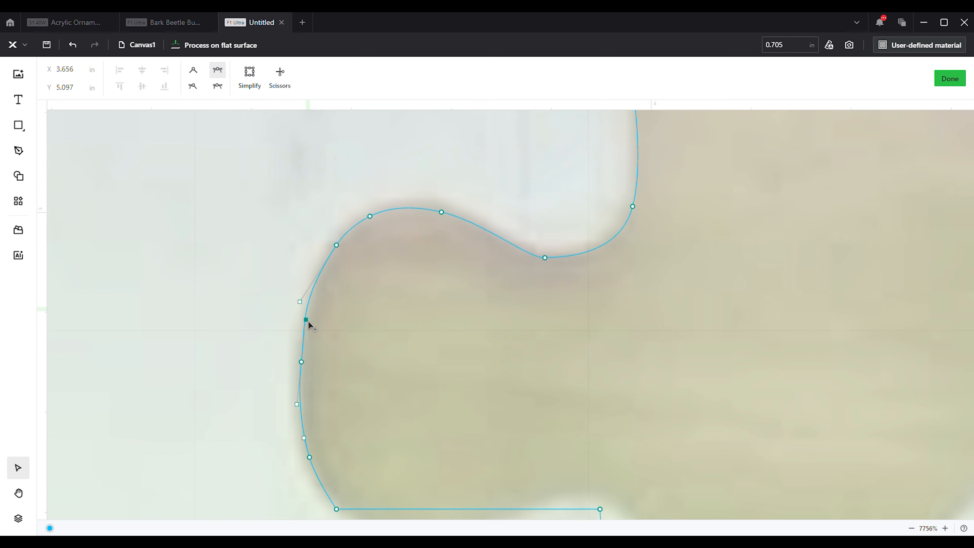
{"action": "scroll", "coordinate": [310, 353], "scroll_direction": "up", "scroll_amount": 2, "text": "ctrl"}
{"action": "left_click", "coordinate": [299, 365]}
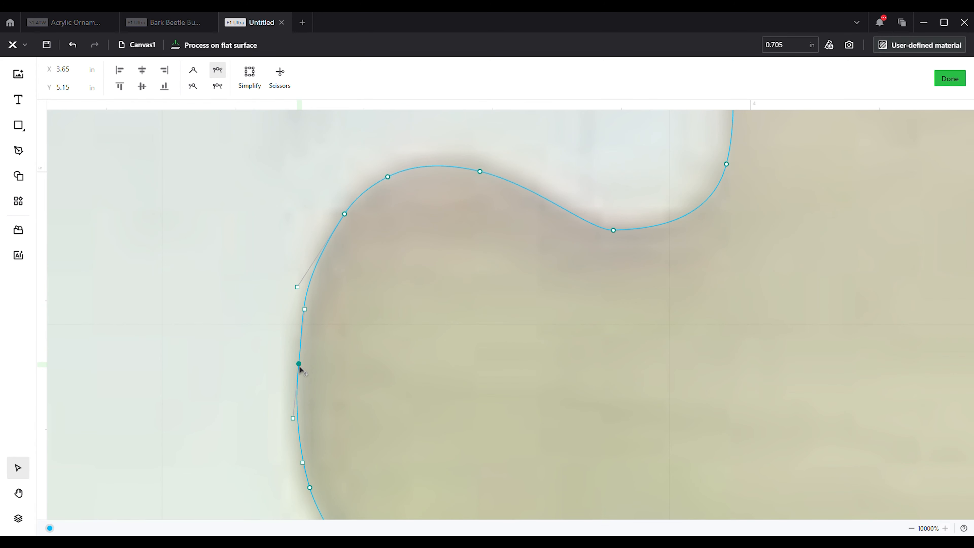
{"action": "left_click_drag", "start_coordinate": [299, 365], "coordinate": [300, 364]}
Add a perfect-symmetry node low on the left lobe at about X 3.79, Y 5.329 in and shorten its handle to about X 3.837, Y 5.322 in.
{"action": "scroll", "coordinate": [367, 284], "scroll_direction": "down", "scroll_amount": 12}
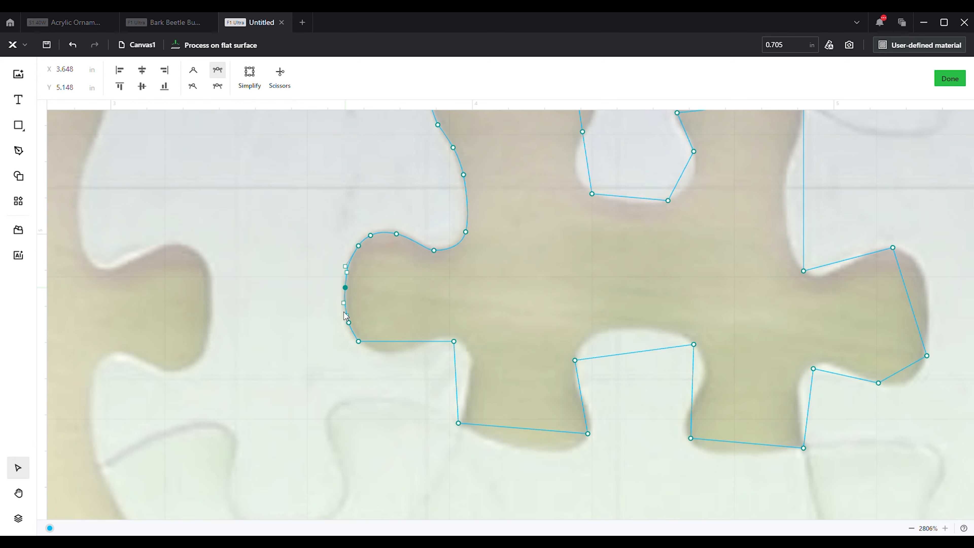
{"action": "scroll", "coordinate": [382, 345], "scroll_direction": "up", "scroll_amount": 5}
{"action": "scroll", "coordinate": [324, 342], "scroll_direction": "up", "scroll_amount": 4}
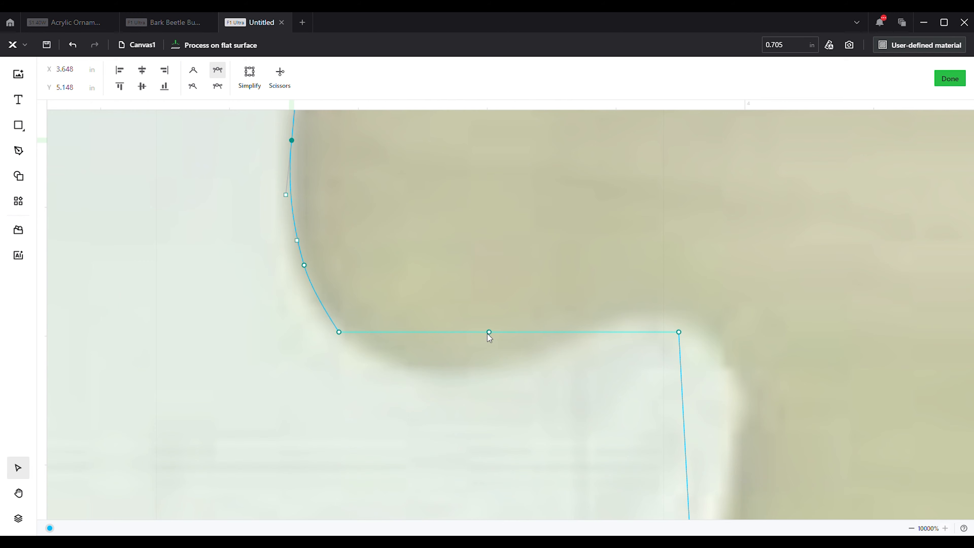
{"action": "left_click_drag", "start_coordinate": [492, 339], "coordinate": [477, 380]}
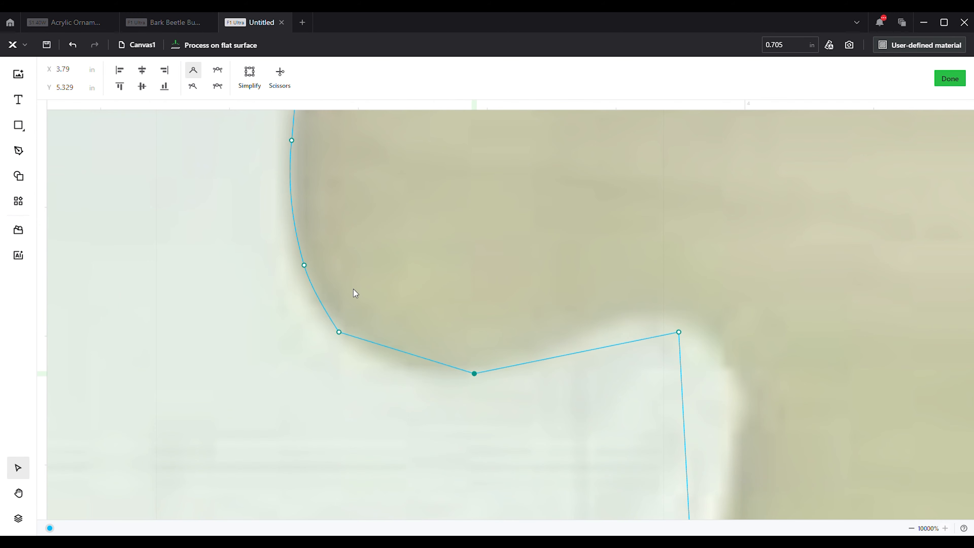
{"action": "left_click", "coordinate": [217, 71]}
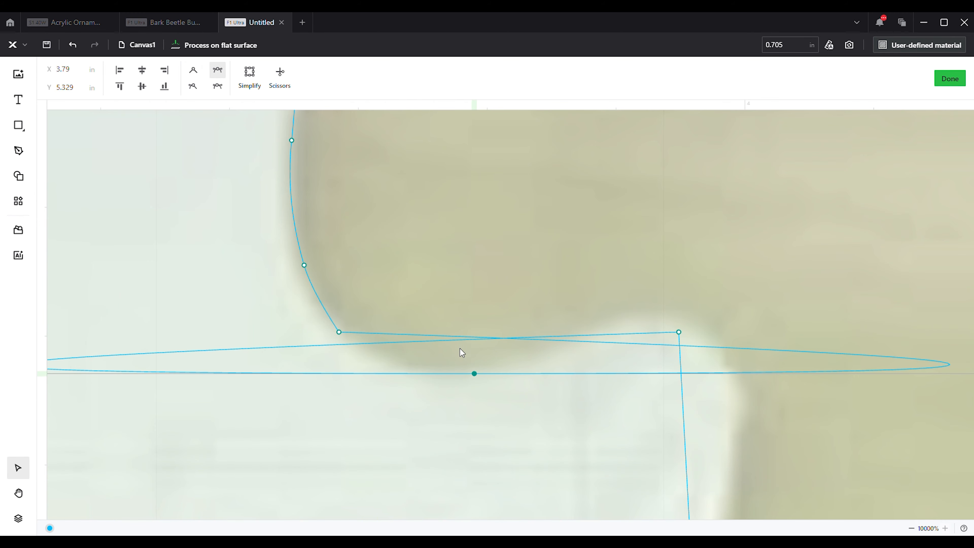
{"action": "scroll", "coordinate": [475, 381], "scroll_direction": "down", "scroll_amount": 5}
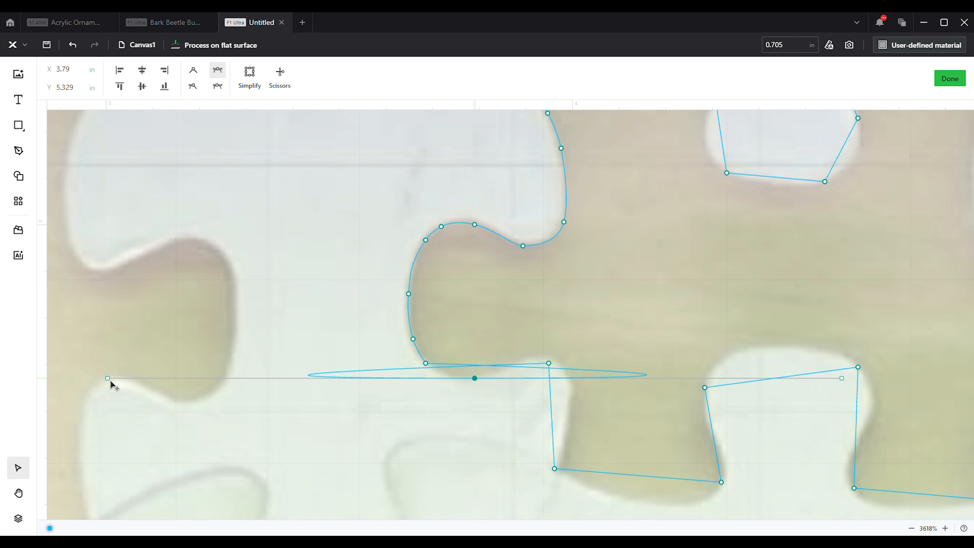
{"action": "left_click_drag", "start_coordinate": [108, 379], "coordinate": [500, 380]}
{"action": "scroll", "coordinate": [528, 362], "scroll_direction": "up", "scroll_amount": 5}
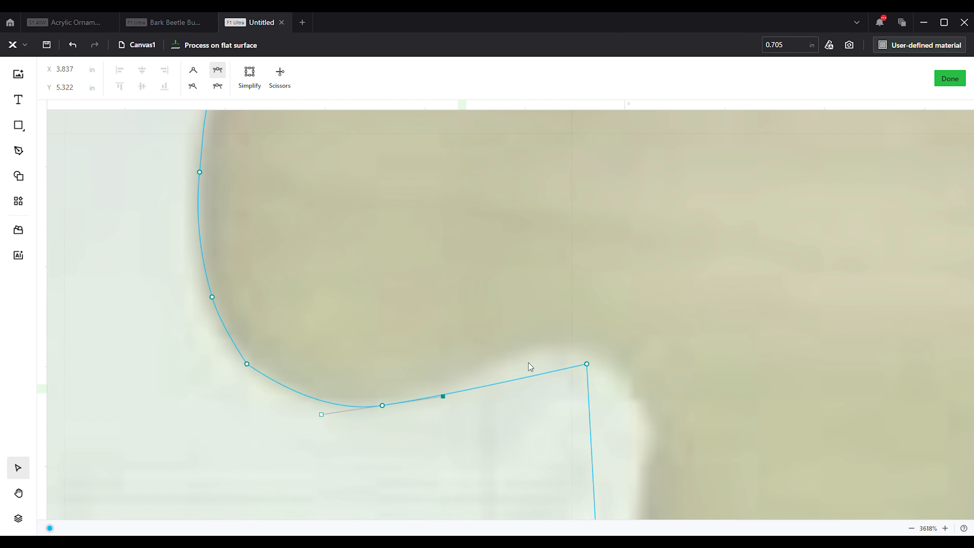
Add a node at about X 3.93, Y 5.283 in, then make the lobe's bottom node perfectly symmetrical with its handle near X 3.835, Y 5.323 in.
{"action": "double_click", "coordinate": [531, 375]}
{"action": "left_click_drag", "start_coordinate": [532, 375], "coordinate": [566, 348]}
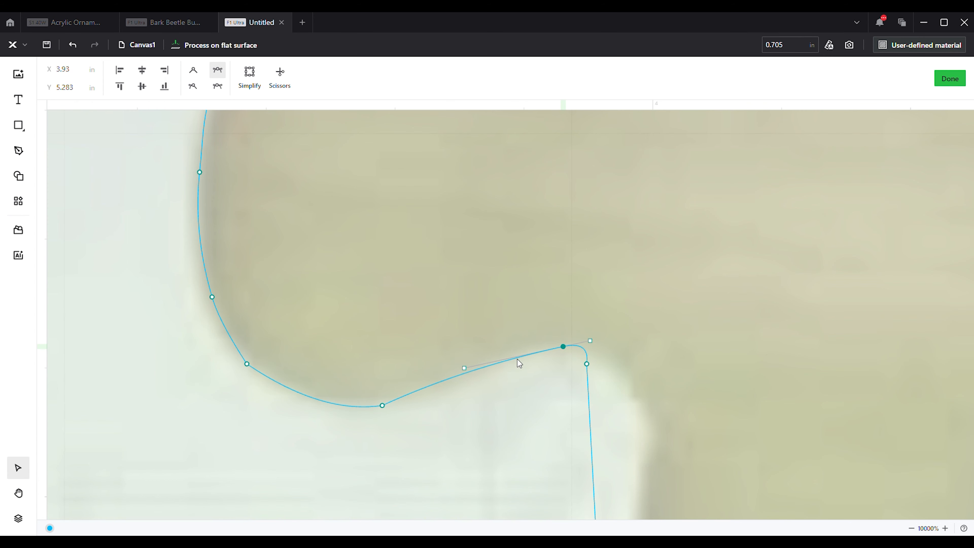
{"action": "left_click", "coordinate": [385, 406]}
{"action": "left_click", "coordinate": [224, 71]}
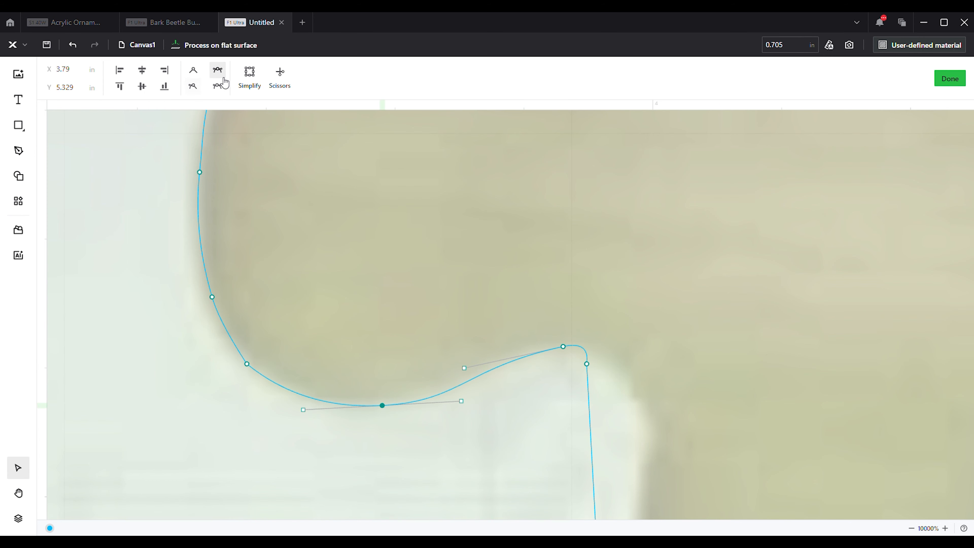
{"action": "mouse_move", "coordinate": [463, 402]}
{"action": "left_mouse_down"}
{"action": "mouse_move", "coordinate": [473, 390]}
{"action": "mouse_move", "coordinate": [443, 399]}
{"action": "left_mouse_up"}
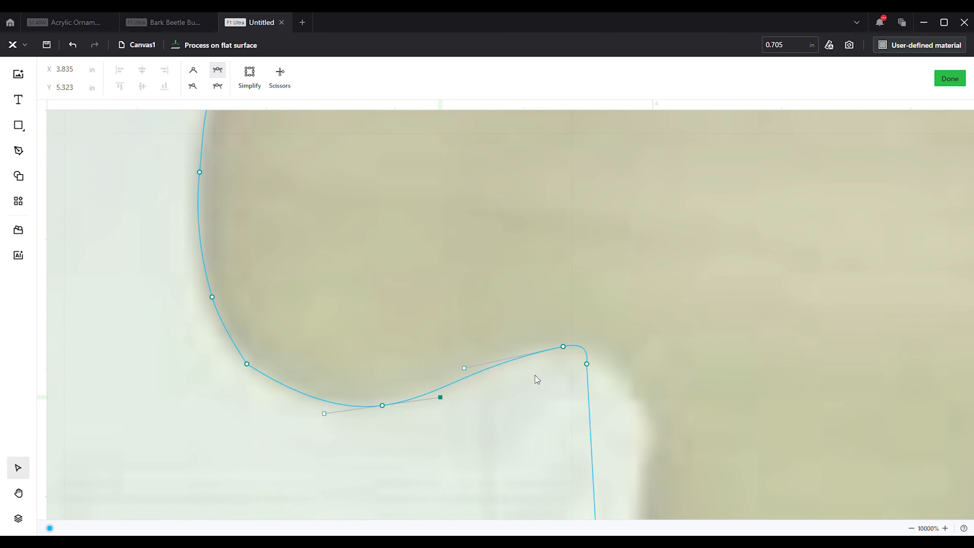
Delete the corner node below the left lobe, add one at about X 3.997, Y 5.363 in, and fit its upper handle to X 3.991, Y 5.288 in.
{"action": "scroll", "coordinate": [461, 375], "scroll_direction": "down", "scroll_amount": 5}
{"action": "scroll", "coordinate": [485, 365], "scroll_direction": "up", "scroll_amount": 3}
{"action": "left_click", "coordinate": [464, 317]}
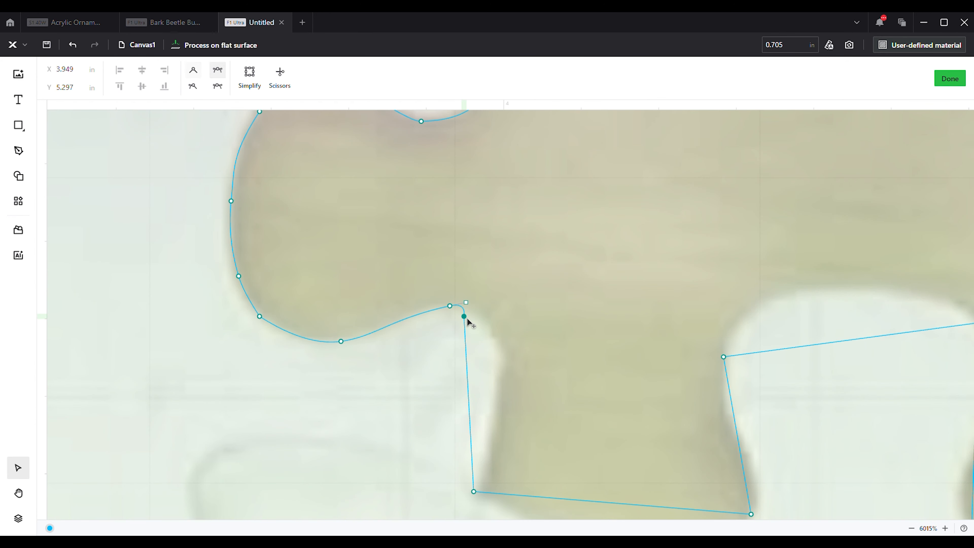
{"action": "key", "text": "Delete"}
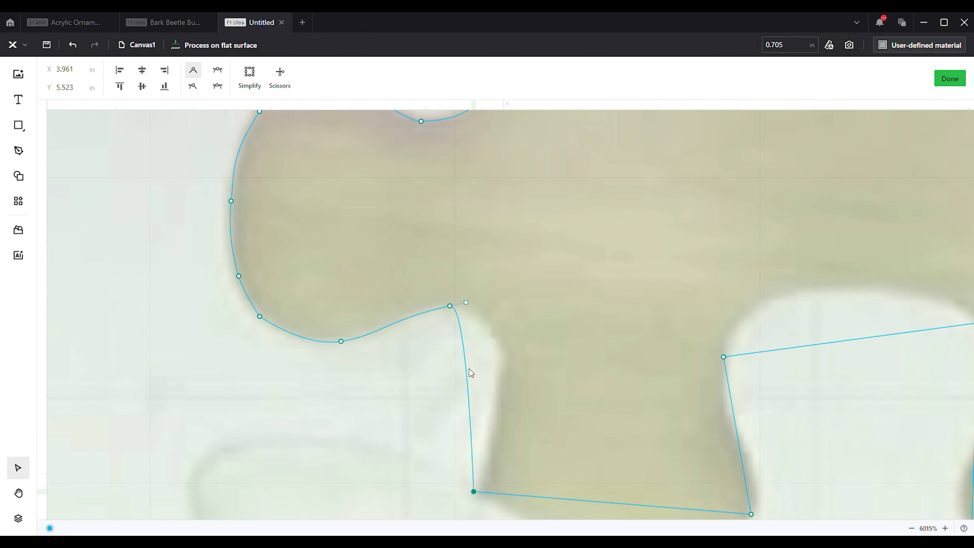
{"action": "left_click_drag", "start_coordinate": [470, 385], "coordinate": [505, 371]}
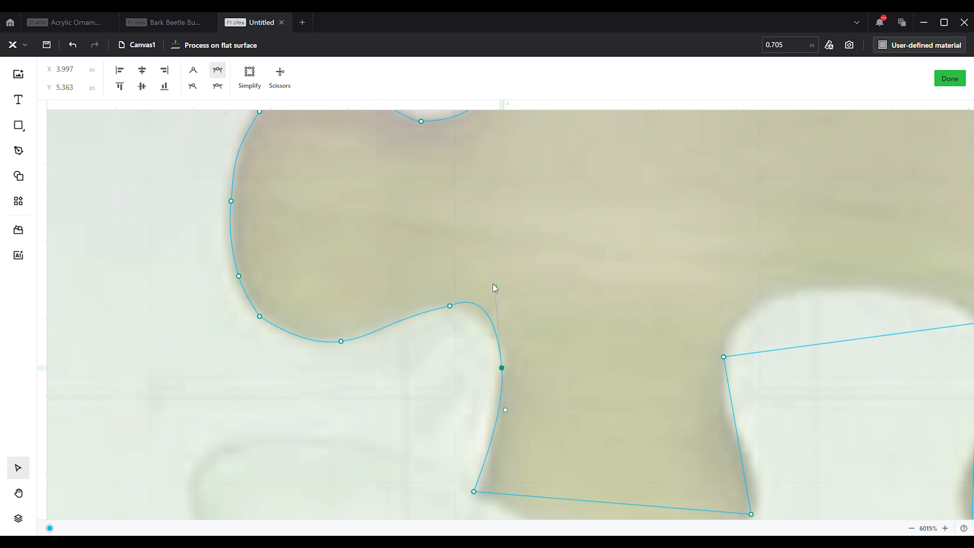
{"action": "left_click", "coordinate": [498, 292]}
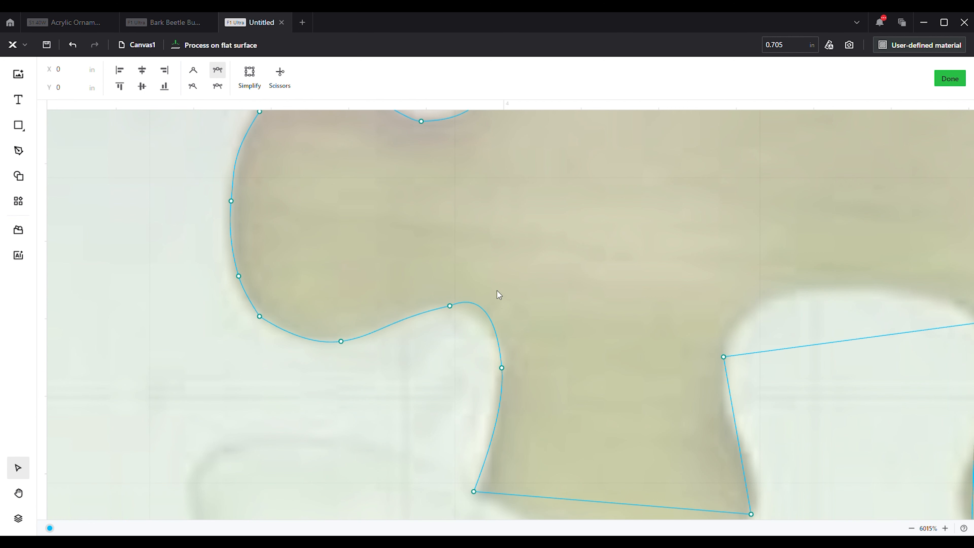
{"action": "left_click", "coordinate": [505, 371]}
{"action": "left_click_drag", "start_coordinate": [498, 291], "coordinate": [501, 312]}
{"action": "left_click", "coordinate": [489, 326]}
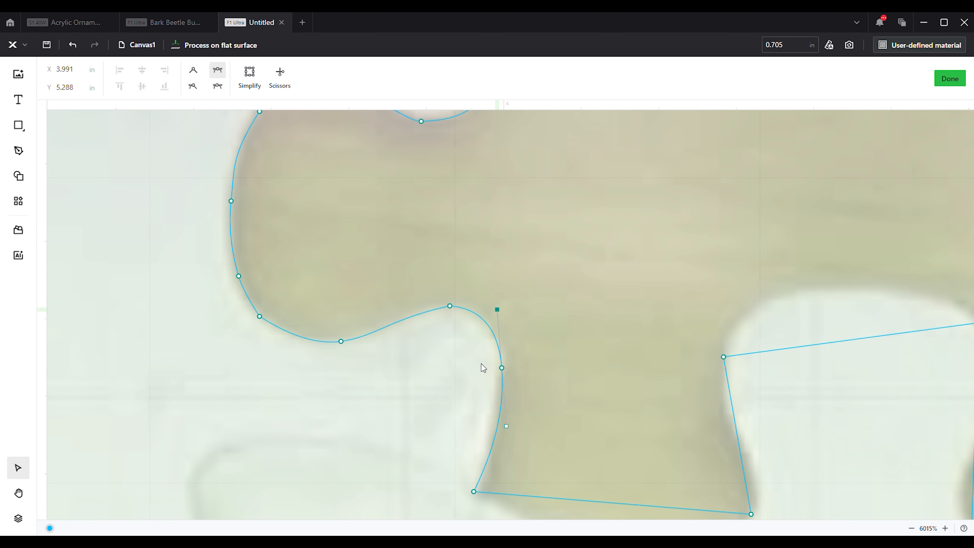
Move the lower-left tab's outer corner node to about X 3.972, Y 5.525 in and shorten the handle above it to X 4.001, Y 5.426 in.
{"action": "scroll", "coordinate": [481, 364], "scroll_direction": "down", "scroll_amount": 6}
{"action": "scroll", "coordinate": [487, 407], "scroll_direction": "up", "scroll_amount": 4}
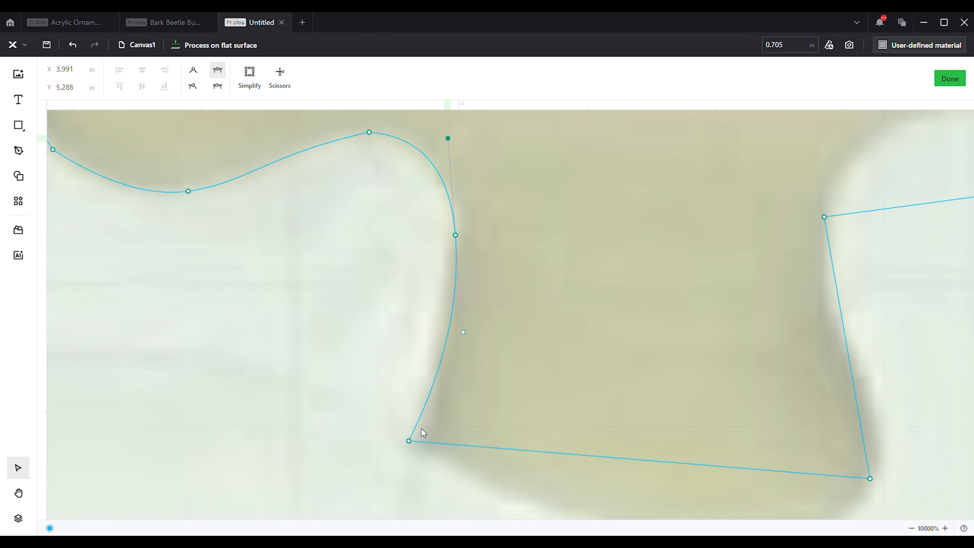
{"action": "left_click", "coordinate": [411, 443]}
{"action": "mouse_move", "coordinate": [410, 442]}
{"action": "left_mouse_down"}
{"action": "mouse_move", "coordinate": [435, 448]}
{"action": "mouse_move", "coordinate": [427, 445]}
{"action": "left_mouse_up"}
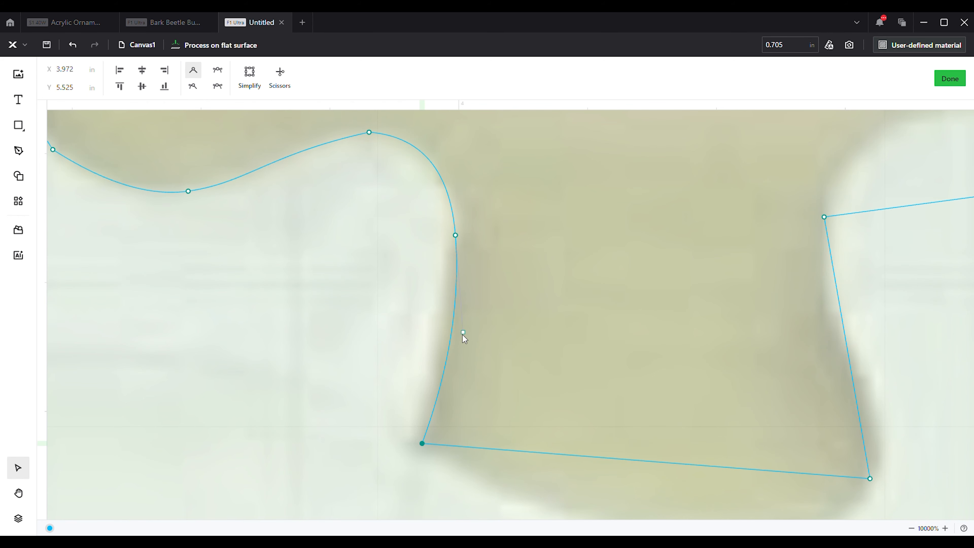
{"action": "left_click_drag", "start_coordinate": [464, 333], "coordinate": [462, 319]}
{"action": "scroll", "coordinate": [385, 301], "scroll_direction": "up", "scroll_amount": 5}
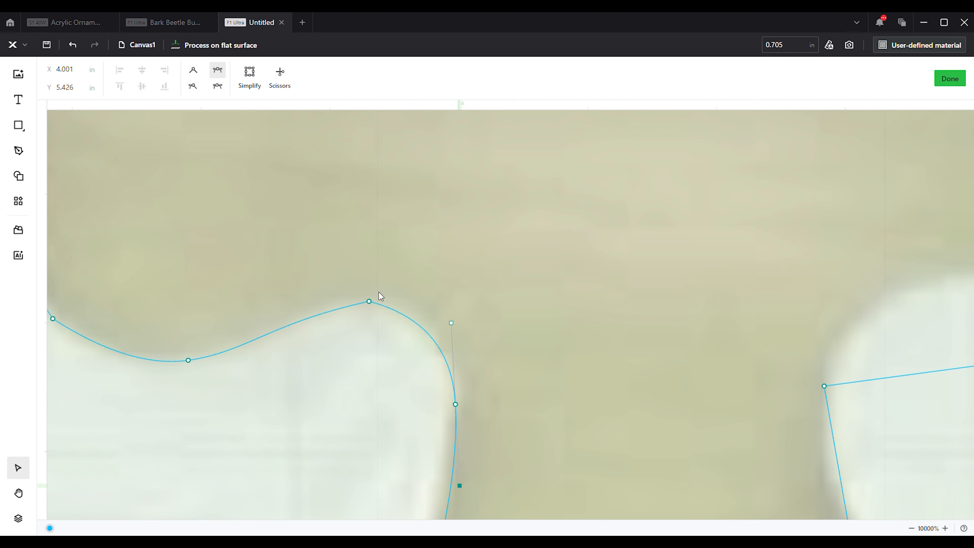
Give the node where the left lobe meets the lower-left tab perfect symmetry and shorten its handle to about X 3.959, Y 5.283 in.
{"action": "left_click", "coordinate": [369, 302]}
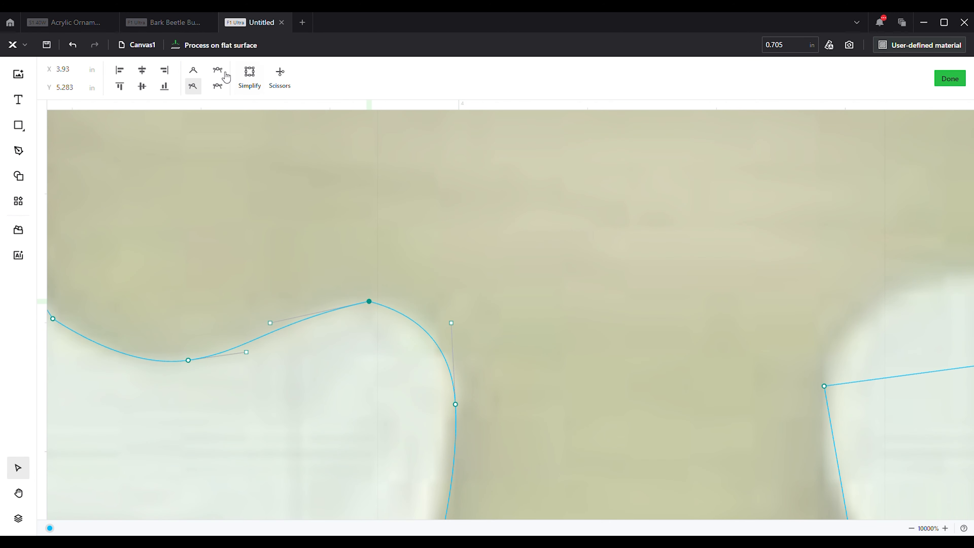
{"action": "left_click", "coordinate": [217, 72]}
{"action": "left_click_drag", "start_coordinate": [437, 313], "coordinate": [409, 303]}
Add a perfect-symmetry node on the lower-left tab's bottom edge and fit it at about X 4.148, Y 5.587 in.
{"action": "scroll", "coordinate": [410, 306], "scroll_direction": "down", "scroll_amount": 15}
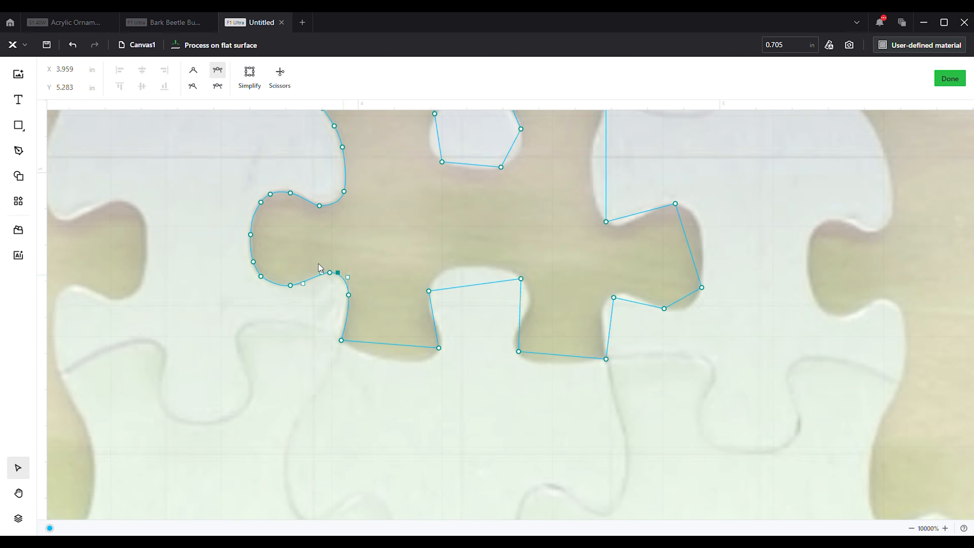
{"action": "scroll", "coordinate": [462, 302], "scroll_direction": "up", "scroll_amount": 1}
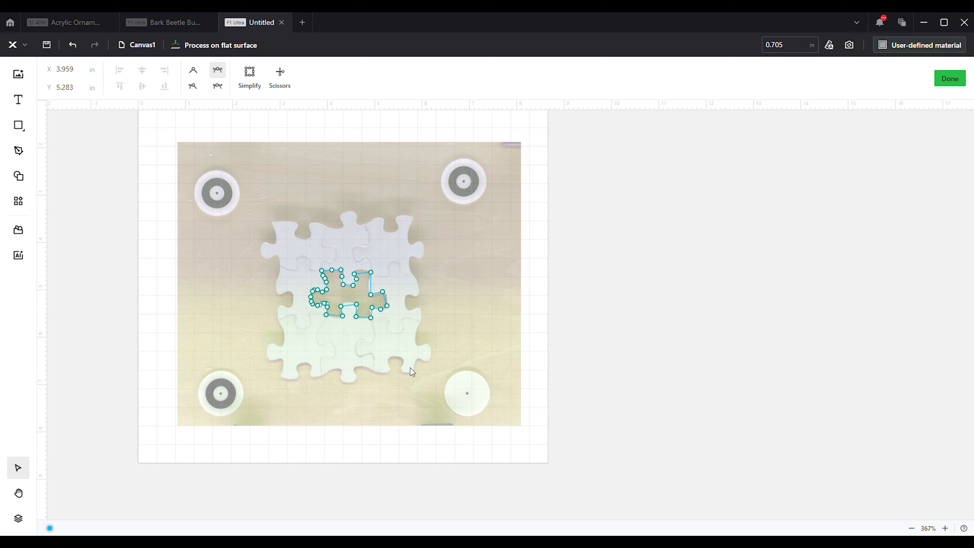
{"action": "scroll", "coordinate": [355, 301], "scroll_direction": "up", "scroll_amount": 10}
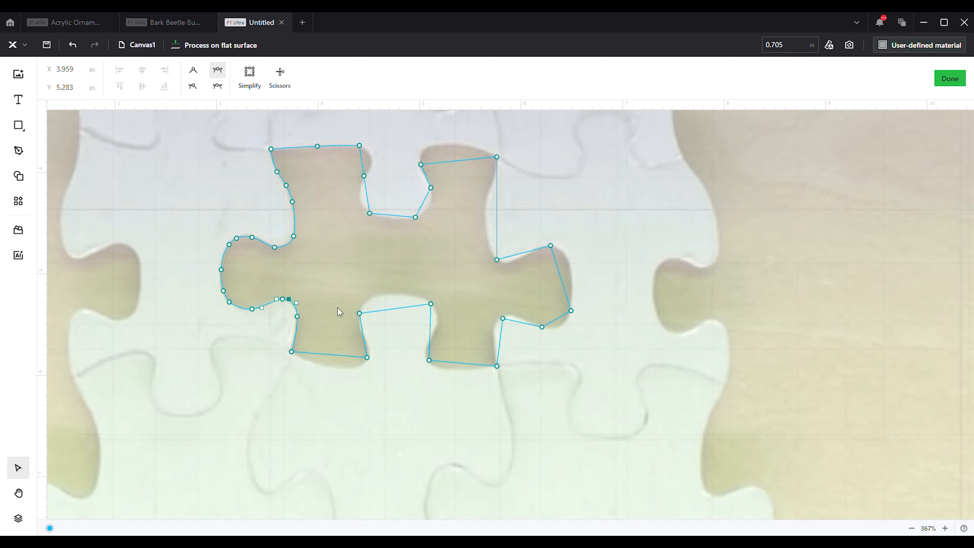
{"action": "scroll", "coordinate": [318, 396], "scroll_direction": "up", "scroll_amount": 1}
{"action": "scroll", "coordinate": [319, 393], "scroll_direction": "up", "scroll_amount": 5}
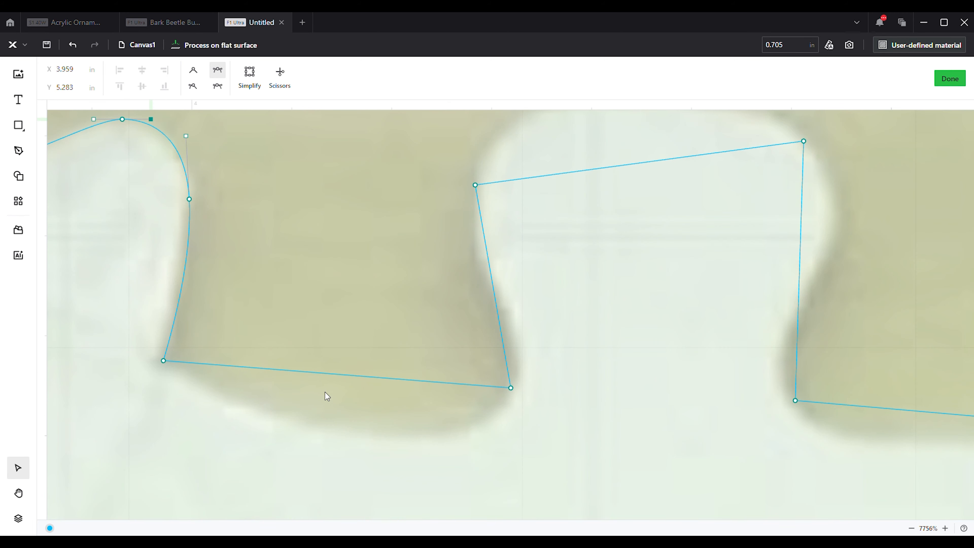
{"action": "left_click_drag", "start_coordinate": [341, 375], "coordinate": [329, 429]}
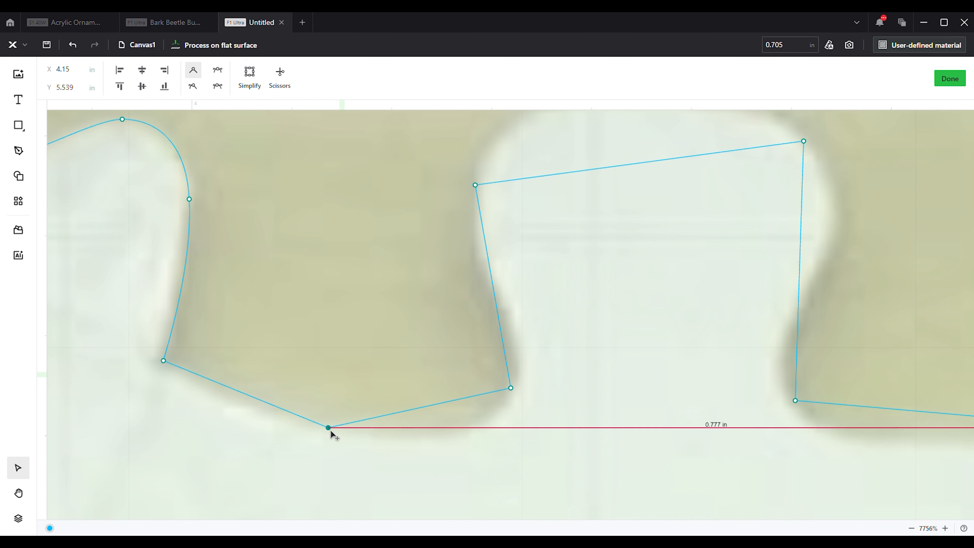
{"action": "left_click", "coordinate": [217, 70]}
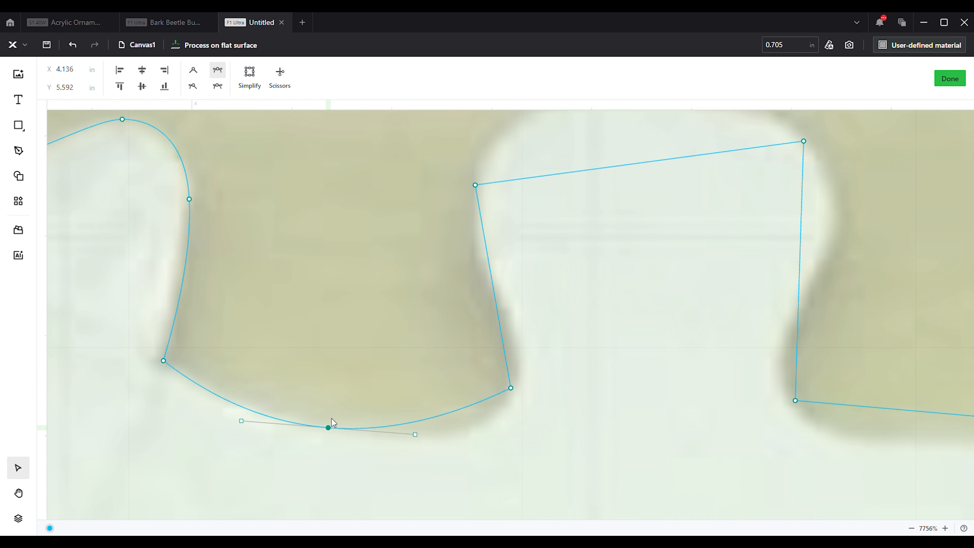
{"action": "left_click_drag", "start_coordinate": [333, 431], "coordinate": [340, 423]}
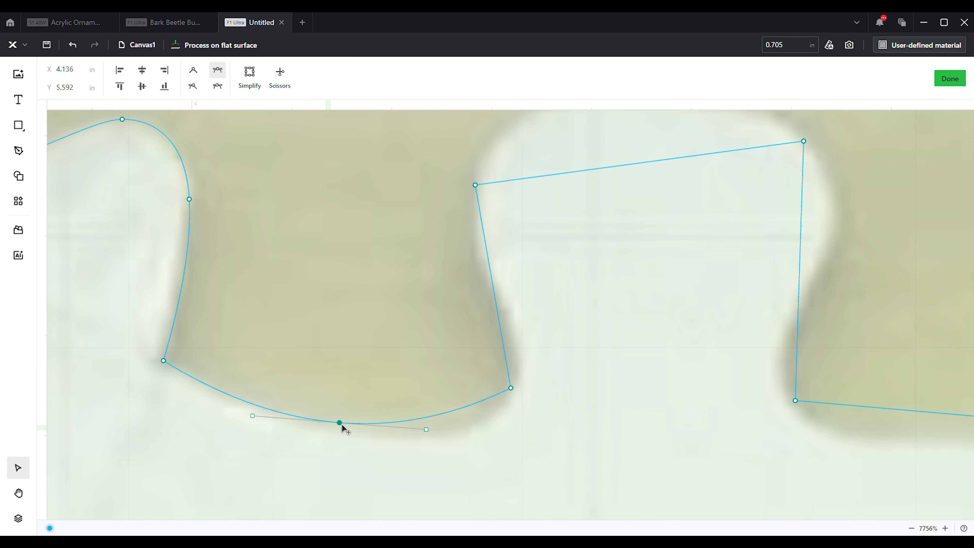
Add a second bottom node on the lower-left tab at about X 4.275, Y 5.587 in and refit the first symmetrically at X 4.124, Y 5.587 in.
{"action": "left_click", "coordinate": [459, 410]}
{"action": "left_click_drag", "start_coordinate": [459, 410], "coordinate": [466, 424]}
{"action": "left_click", "coordinate": [339, 422]}
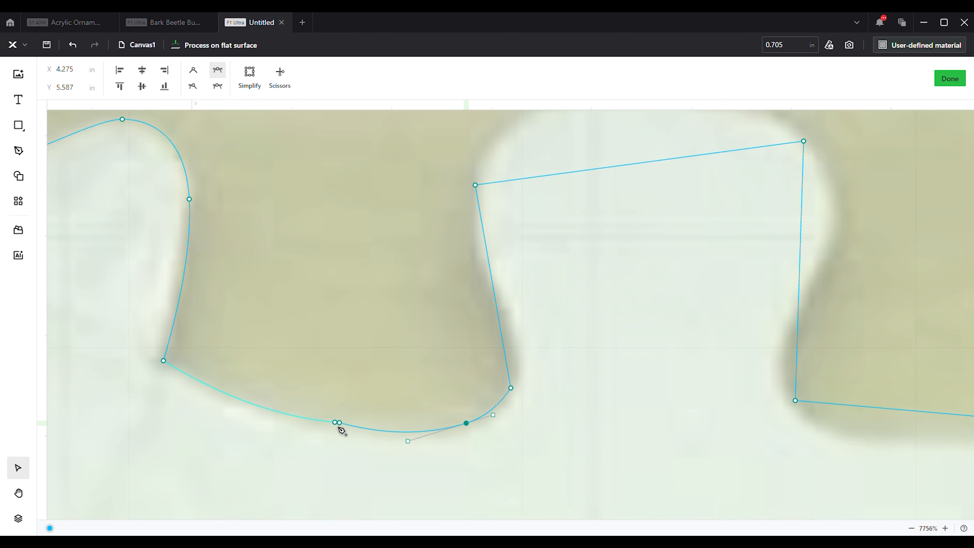
{"action": "left_click", "coordinate": [218, 70]}
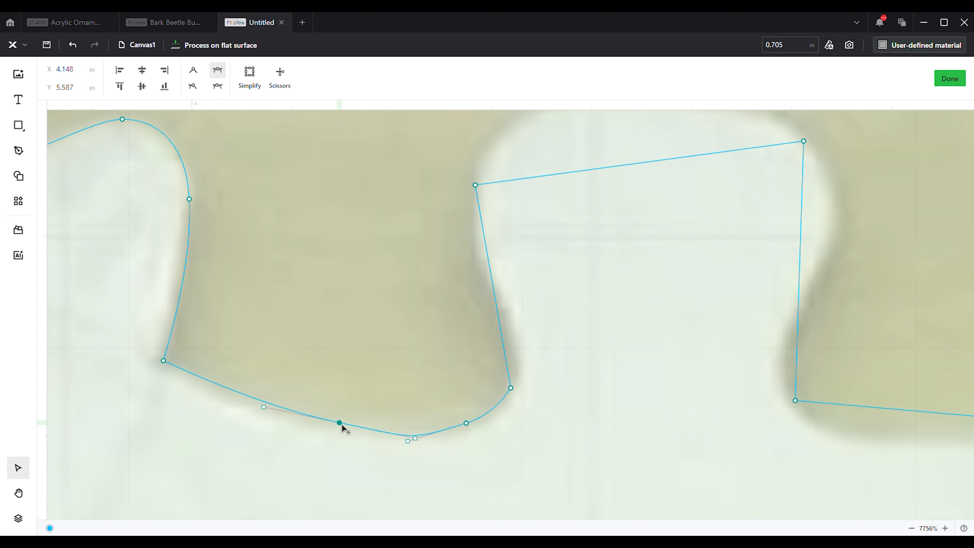
{"action": "left_click_drag", "start_coordinate": [342, 424], "coordinate": [318, 425]}
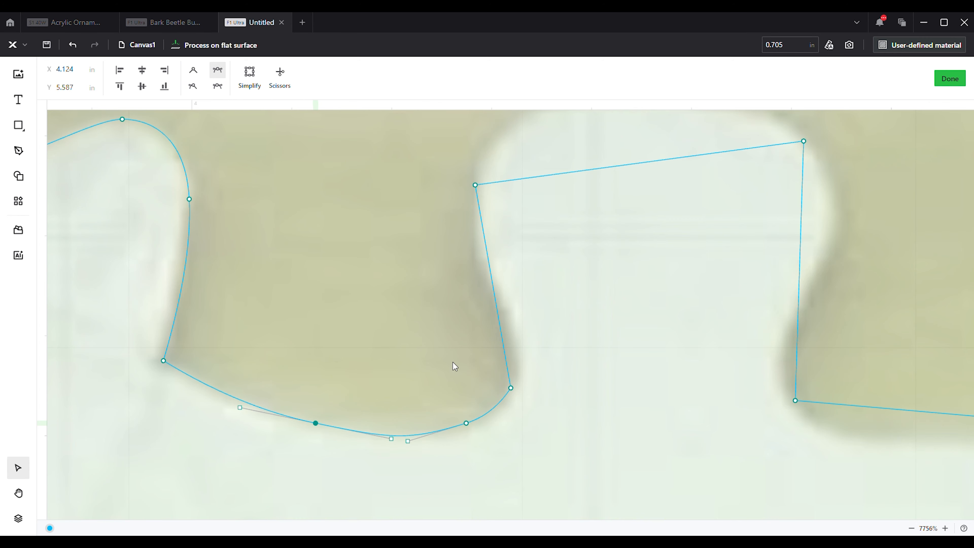
Arch the notch between the two lower tabs with a perfect-symmetry node at about X 4.417, Y 5.26 in.
{"action": "scroll", "coordinate": [418, 361], "scroll_direction": "up", "scroll_amount": 3}
{"action": "scroll", "coordinate": [288, 351], "scroll_direction": "down", "scroll_amount": 5}
{"action": "scroll", "coordinate": [453, 319], "scroll_direction": "up", "scroll_amount": 2}
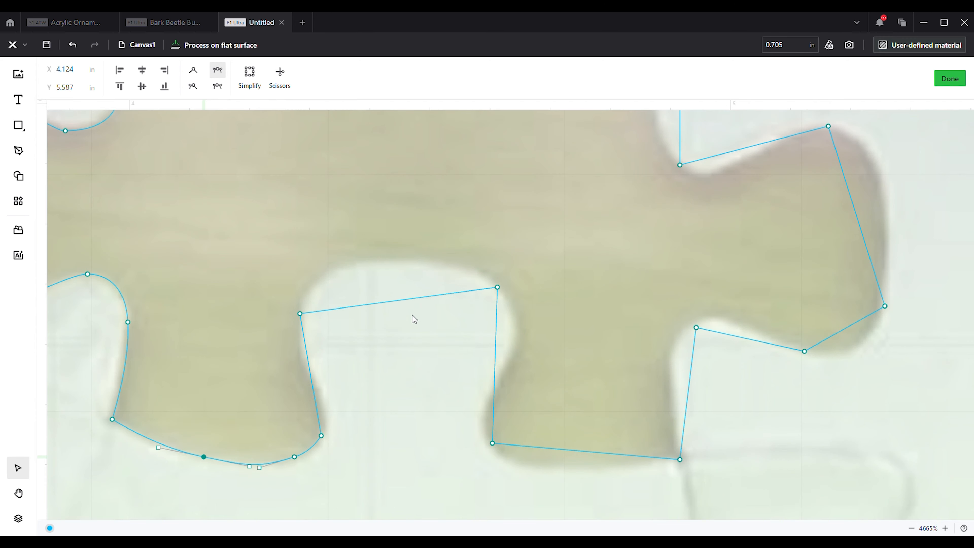
{"action": "left_click_drag", "start_coordinate": [399, 301], "coordinate": [380, 261]}
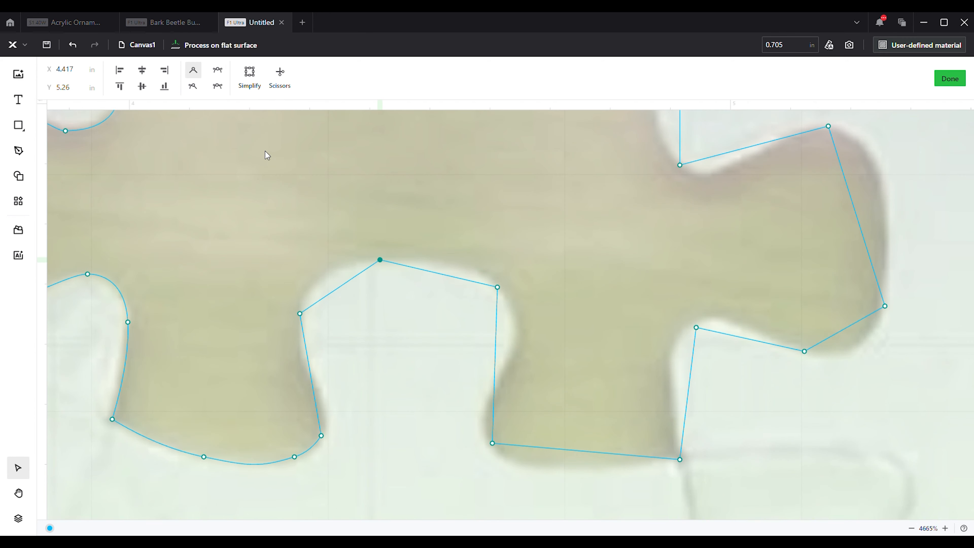
{"action": "left_click", "coordinate": [217, 70]}
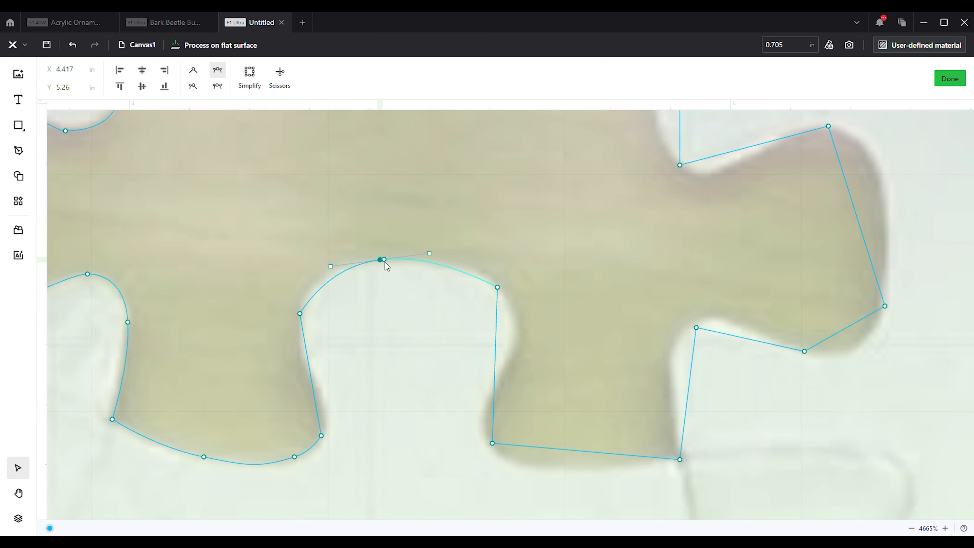
{"action": "left_click_drag", "start_coordinate": [382, 262], "coordinate": [382, 260]}
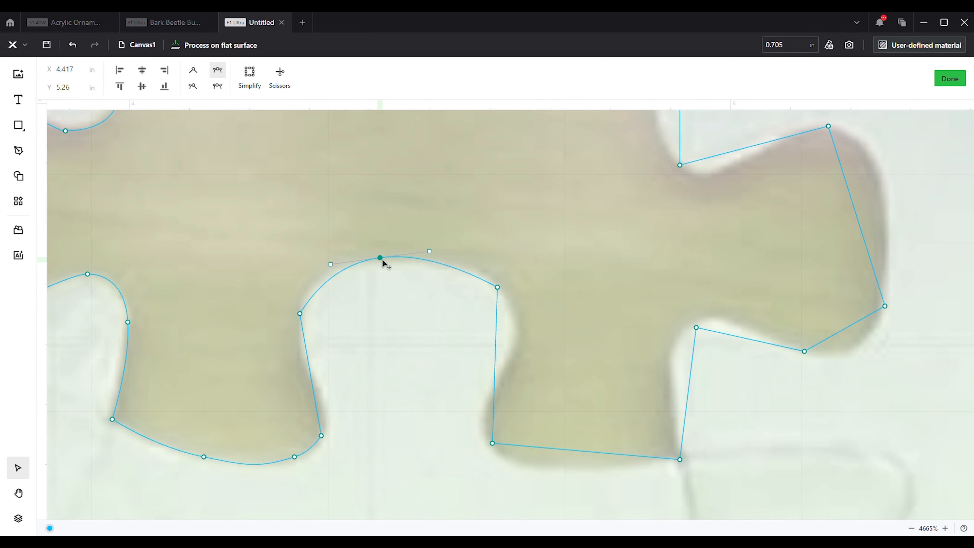
Smooth the notch's right corner node with perfect symmetry at about X 4.633, Y 5.329 in and add a node below it at X 4.612, Y 5.48 in.
{"action": "left_click", "coordinate": [498, 288]}
{"action": "left_click", "coordinate": [218, 70]}
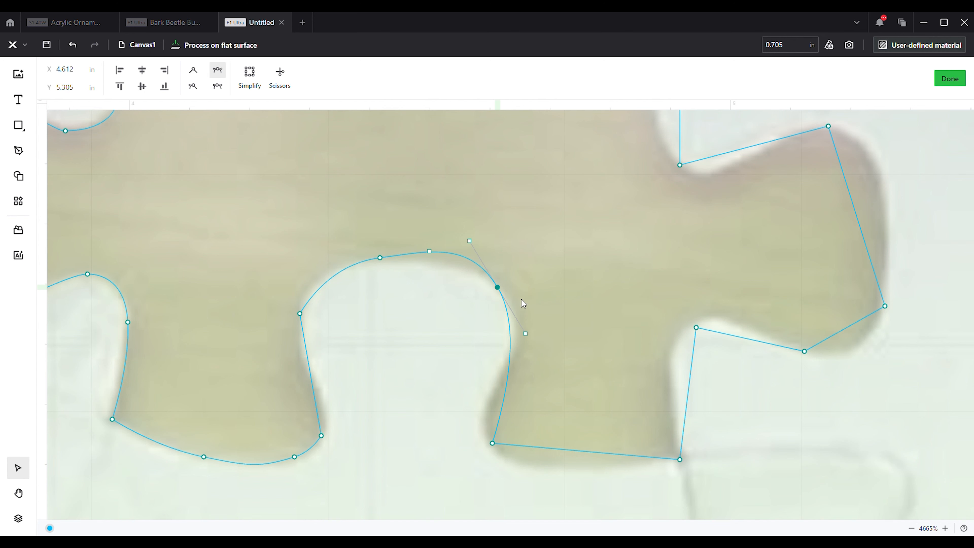
{"action": "left_click_drag", "start_coordinate": [498, 286], "coordinate": [516, 308]}
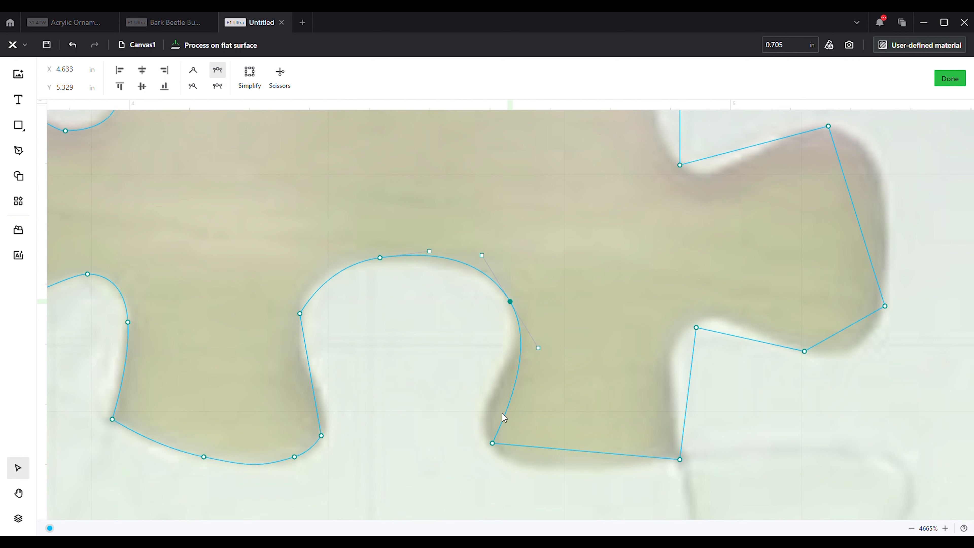
{"action": "left_click_drag", "start_coordinate": [505, 419], "coordinate": [498, 392]}
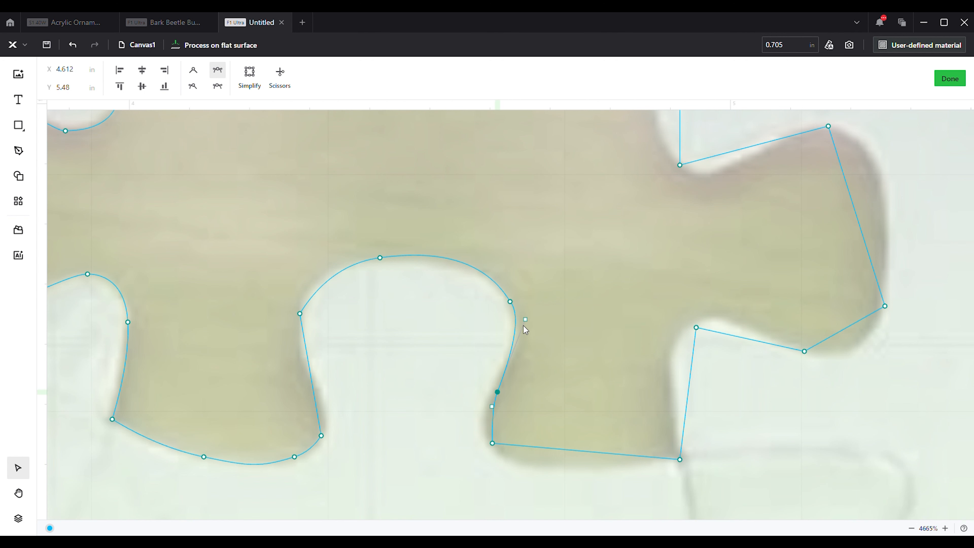
Stretch the curve handle of the notch's lower right-side node and move the corner node below it to about X 4.664, Y 5.601 in.
{"action": "mouse_move", "coordinate": [525, 326]}
{"action": "left_mouse_down"}
{"action": "mouse_move", "coordinate": [539, 327]}
{"action": "mouse_move", "coordinate": [533, 332]}
{"action": "left_mouse_up"}
{"action": "scroll", "coordinate": [505, 437], "scroll_direction": "down", "scroll_amount": 3}
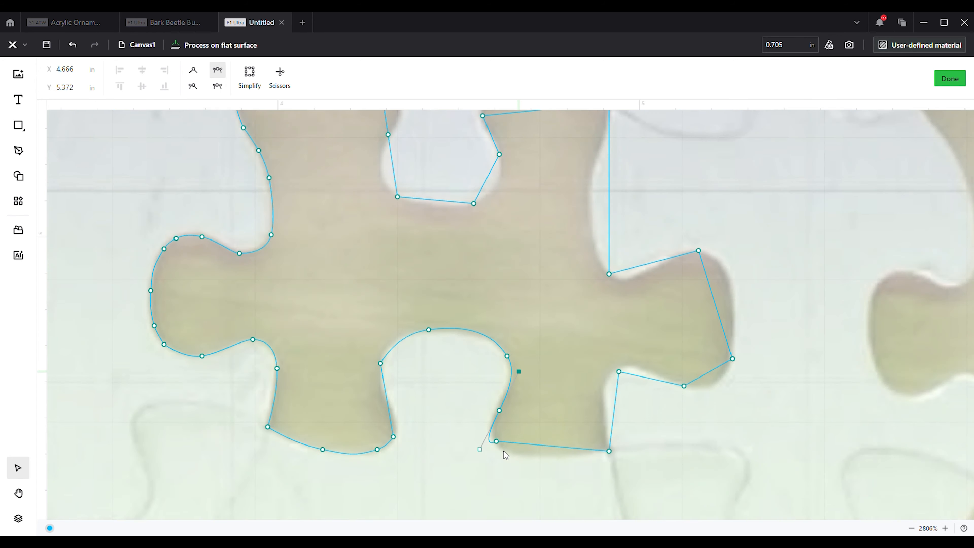
{"action": "scroll", "coordinate": [505, 453], "scroll_direction": "up", "scroll_amount": 6}
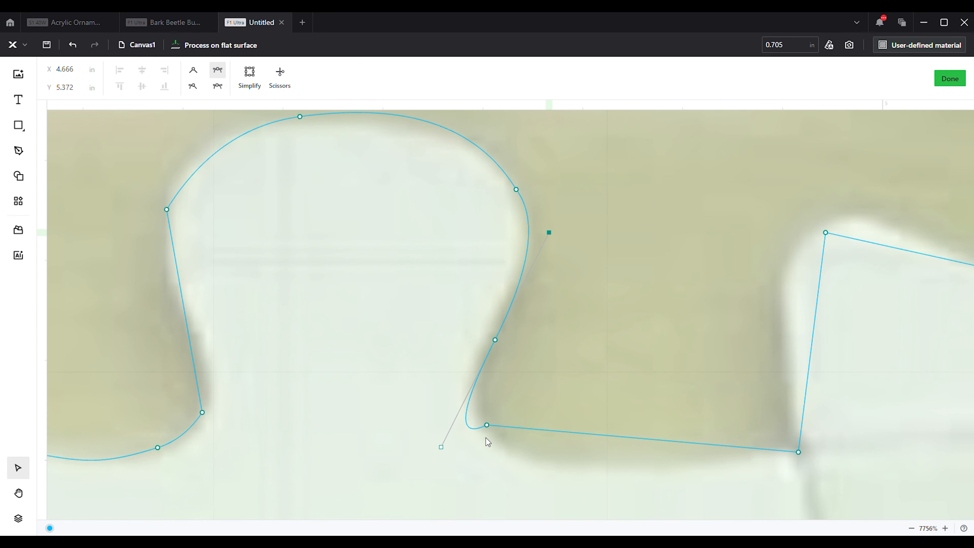
{"action": "left_click_drag", "start_coordinate": [490, 429], "coordinate": [548, 463]}
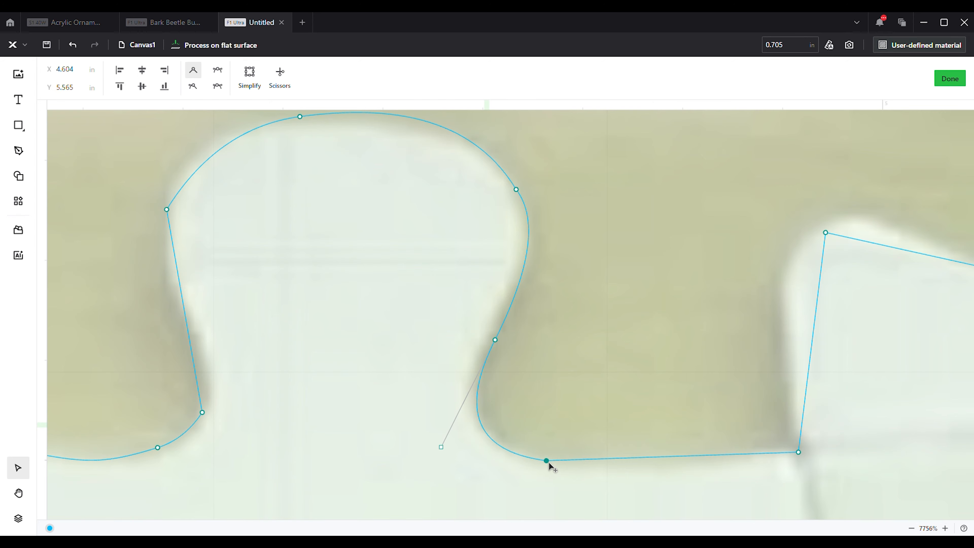
Smooth the notch's left corner node with perfect symmetry at about X 4.284, Y 5.349 in, deleting the stray node beside it.
{"action": "scroll", "coordinate": [248, 368], "scroll_direction": "down", "scroll_amount": 3}
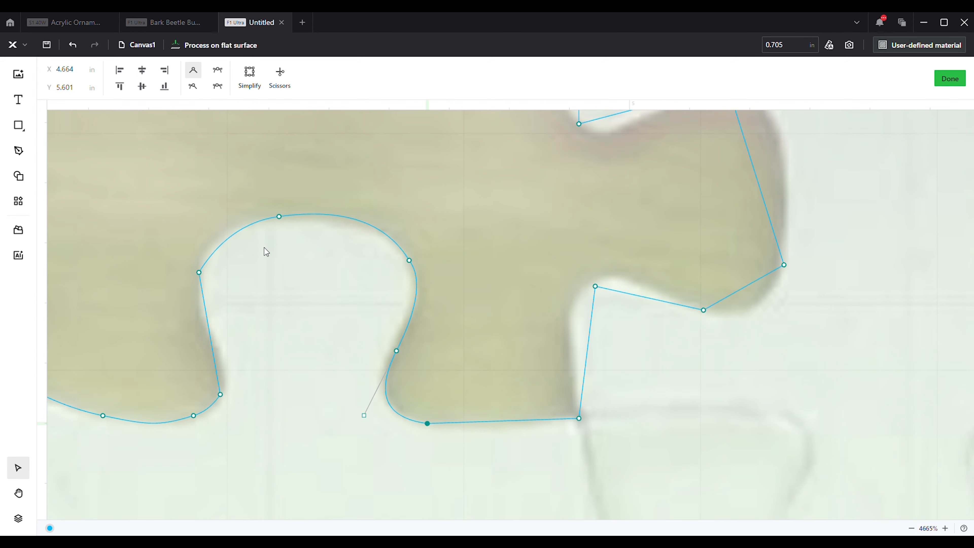
{"action": "scroll", "coordinate": [196, 270], "scroll_direction": "up", "scroll_amount": 3}
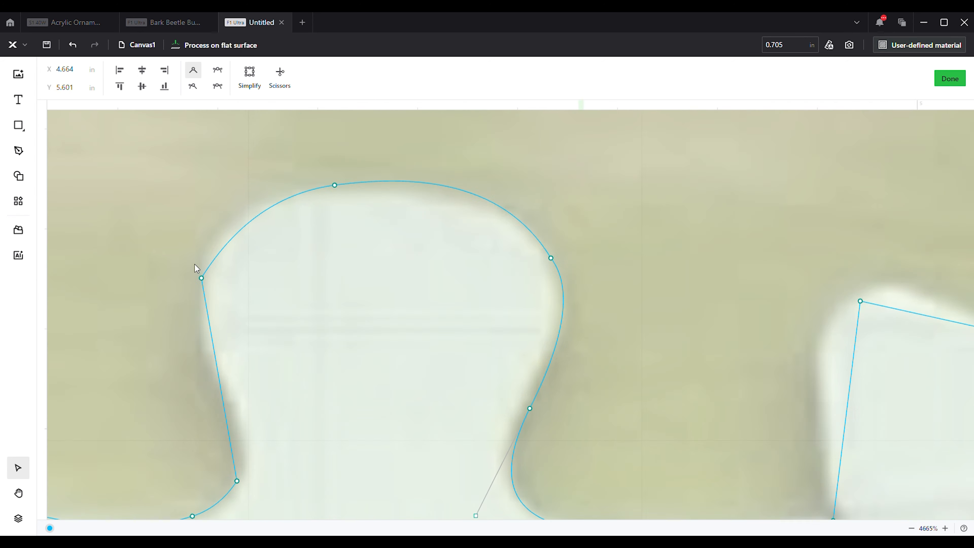
{"action": "left_click", "coordinate": [202, 278]}
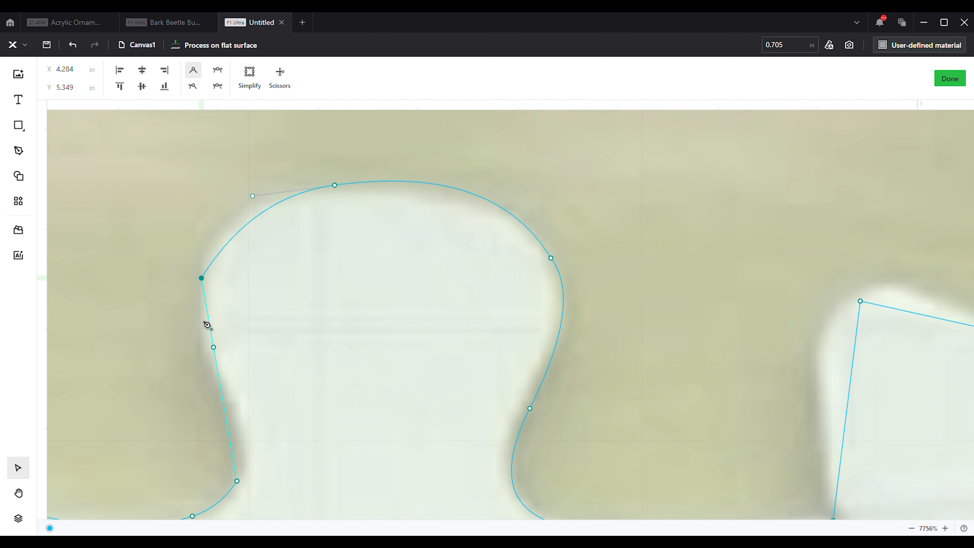
{"action": "left_click", "coordinate": [217, 70]}
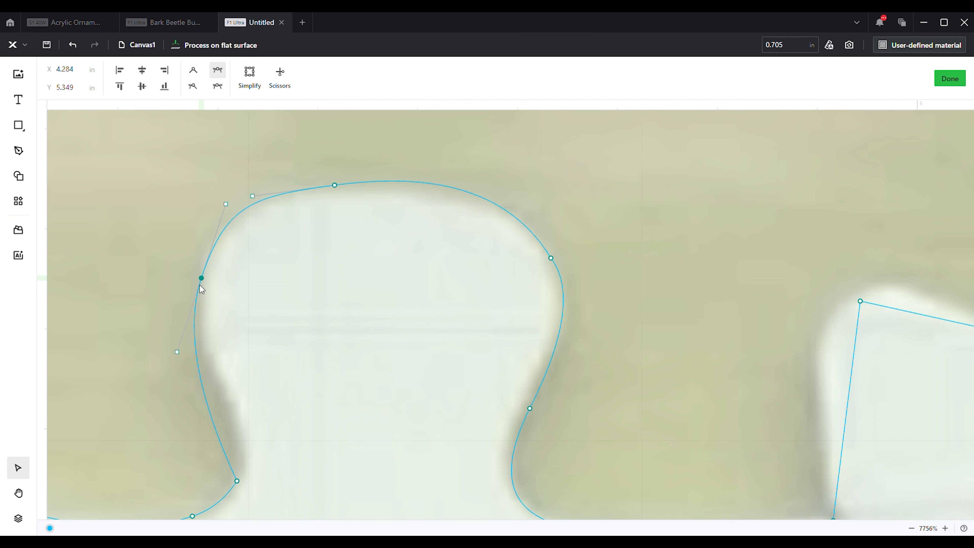
{"action": "left_click_drag", "start_coordinate": [206, 282], "coordinate": [208, 296]}
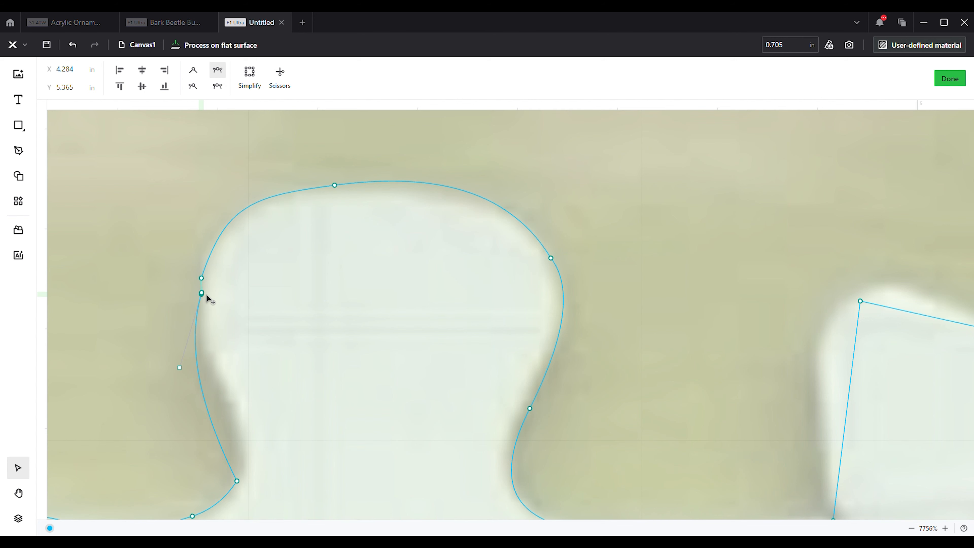
{"action": "key", "text": "Delete"}
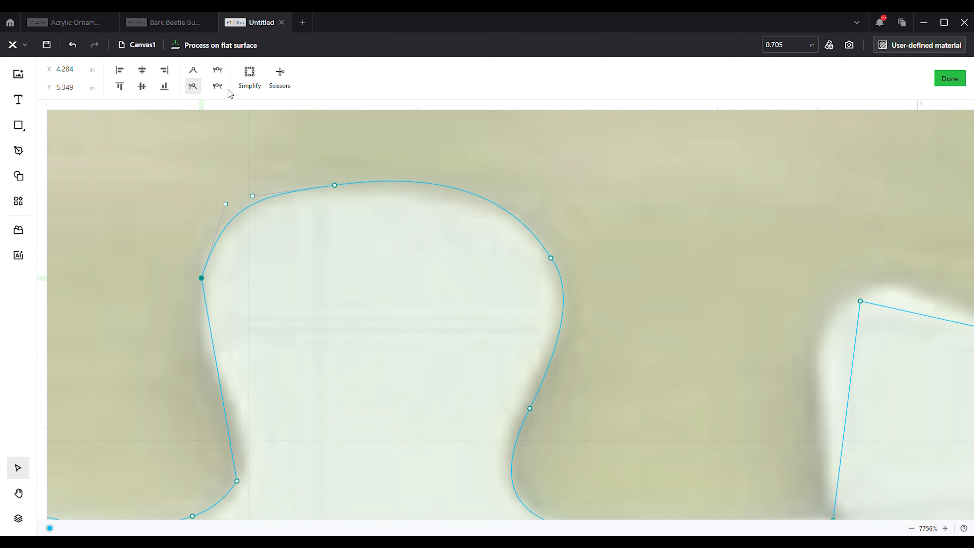
{"action": "left_click", "coordinate": [218, 70]}
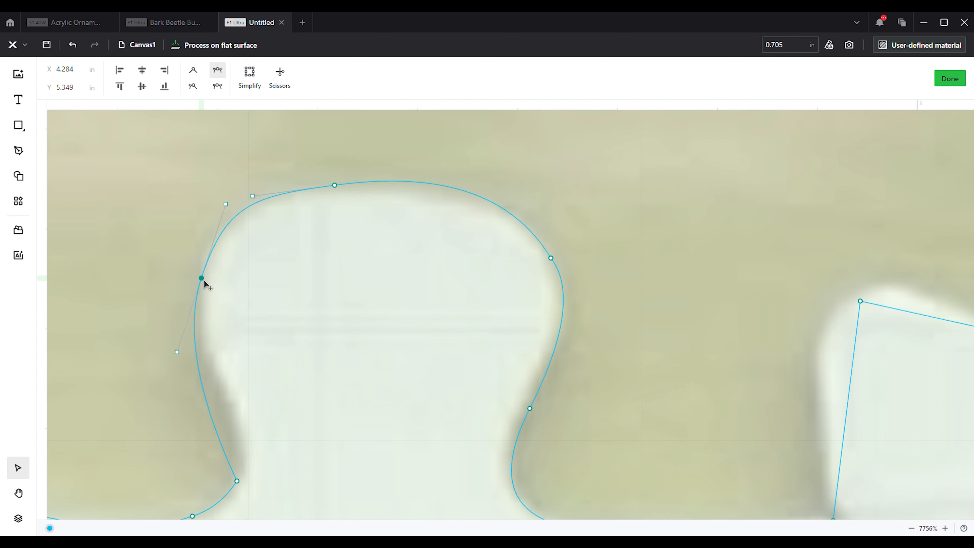
{"action": "mouse_move", "coordinate": [204, 281]}
{"action": "left_mouse_down"}
{"action": "mouse_move", "coordinate": [200, 289]}
{"action": "mouse_move", "coordinate": [203, 281]}
{"action": "left_mouse_up"}
Add two nodes down the notch's left side, at about X 4.302, Y 5.467 in and X 4.319, Y 5.497 in.
{"action": "left_click_drag", "start_coordinate": [220, 427], "coordinate": [222, 401]}
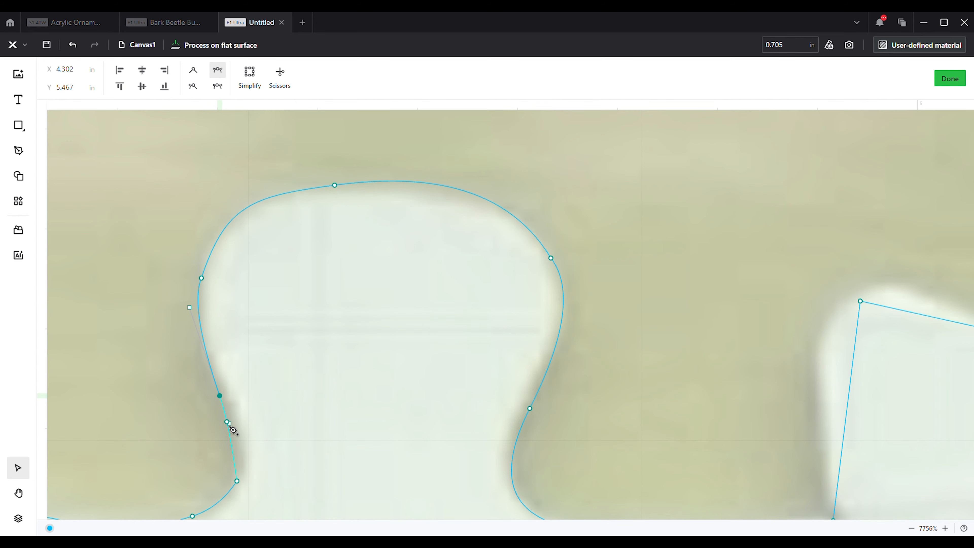
{"action": "left_click_drag", "start_coordinate": [232, 434], "coordinate": [239, 429]}
{"action": "scroll", "coordinate": [267, 301], "scroll_direction": "down", "scroll_amount": 3}
{"action": "scroll", "coordinate": [240, 419], "scroll_direction": "up", "scroll_amount": 2}
{"action": "scroll", "coordinate": [255, 368], "scroll_direction": "up", "scroll_amount": 1}
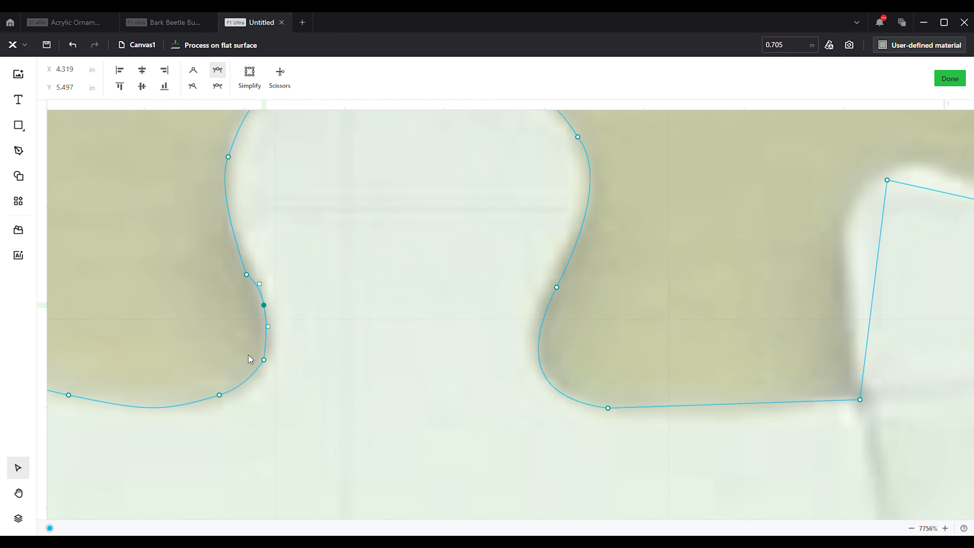
Add a perfect-symmetry node on the lower-right tab's right edge and fit it at about X 4.898, Y 5.412 in.
{"action": "scroll", "coordinate": [335, 356], "scroll_direction": "down", "scroll_amount": 5}
{"action": "scroll", "coordinate": [299, 412], "scroll_direction": "down", "scroll_amount": 1}
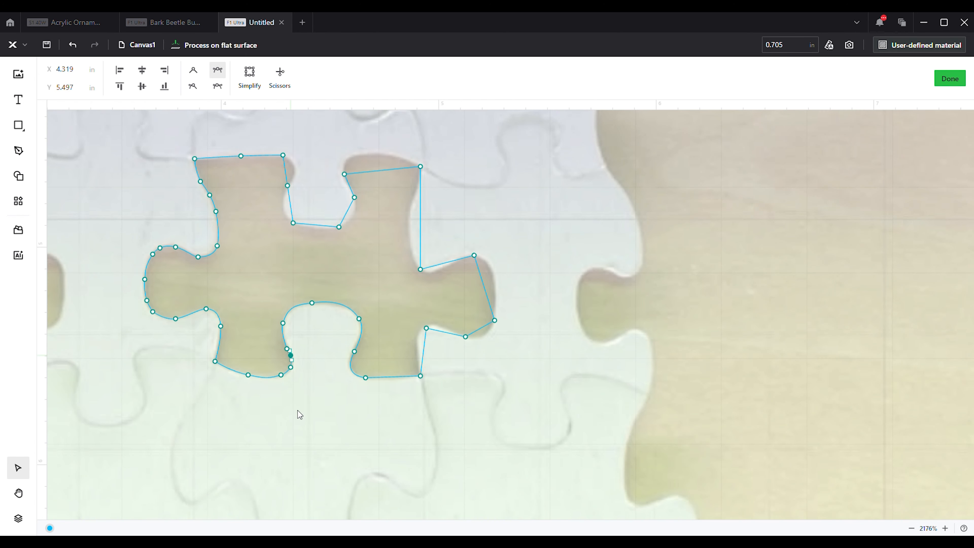
{"action": "scroll", "coordinate": [447, 345], "scroll_direction": "up", "scroll_amount": 3}
{"action": "scroll", "coordinate": [334, 387], "scroll_direction": "down", "scroll_amount": 1}
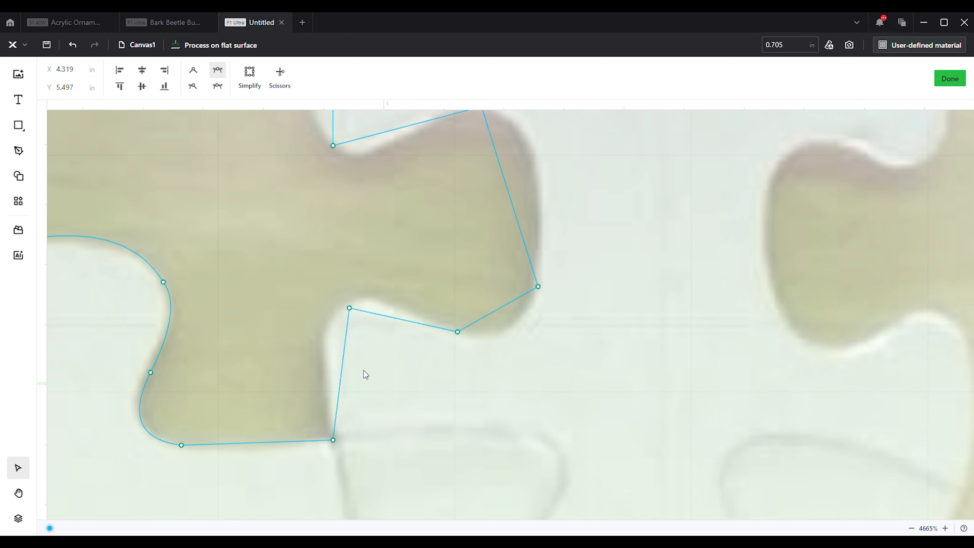
{"action": "left_click_drag", "start_coordinate": [344, 353], "coordinate": [318, 331]}
{"action": "left_click", "coordinate": [217, 70]}
{"action": "scroll", "coordinate": [345, 317], "scroll_direction": "up", "scroll_amount": 2}
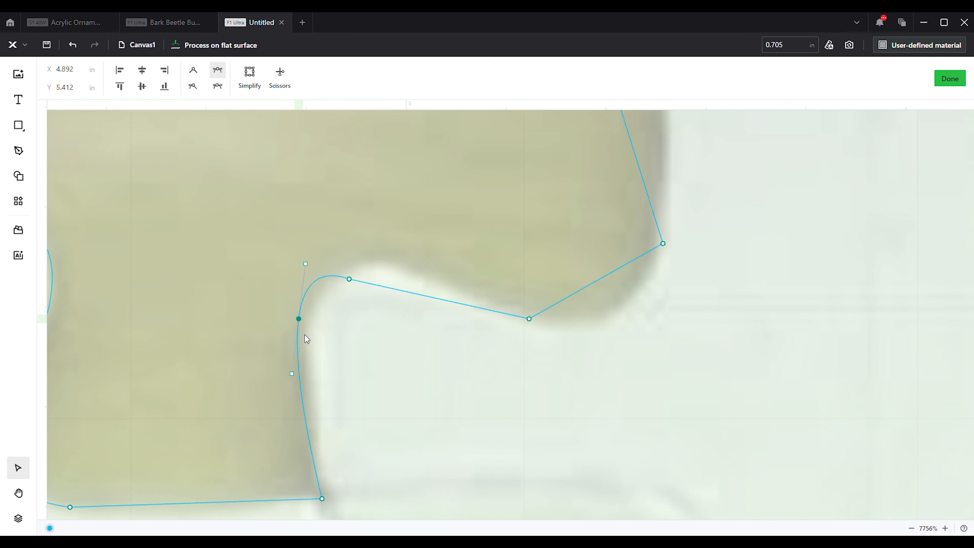
{"action": "mouse_move", "coordinate": [303, 322]}
{"action": "left_mouse_down"}
{"action": "mouse_move", "coordinate": [317, 329]}
{"action": "mouse_move", "coordinate": [308, 321]}
{"action": "left_mouse_up"}
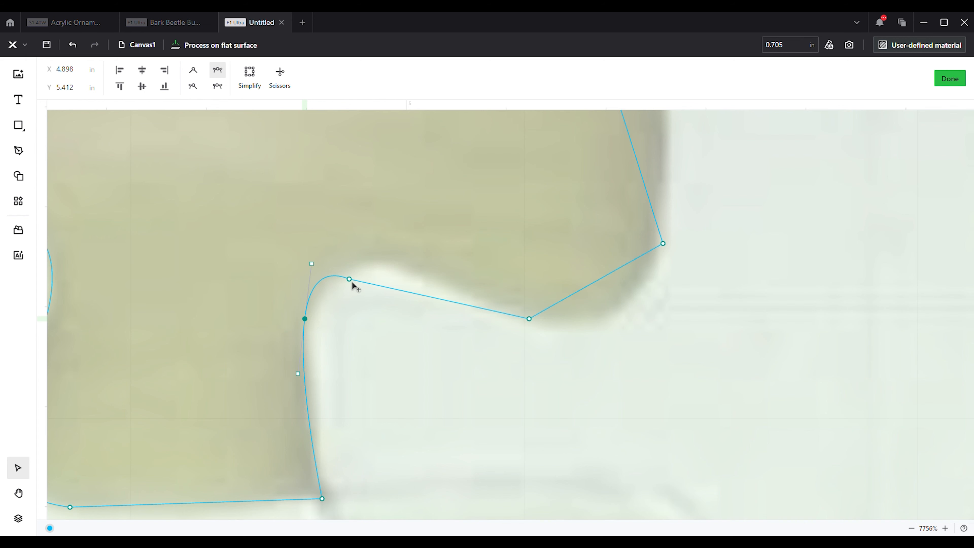
Move the inner corner node below the right tab to about X 4.972, Y 5.354 in and curve the adjoining edge with a perfect-symmetry node.
{"action": "left_click_drag", "start_coordinate": [356, 281], "coordinate": [382, 266]}
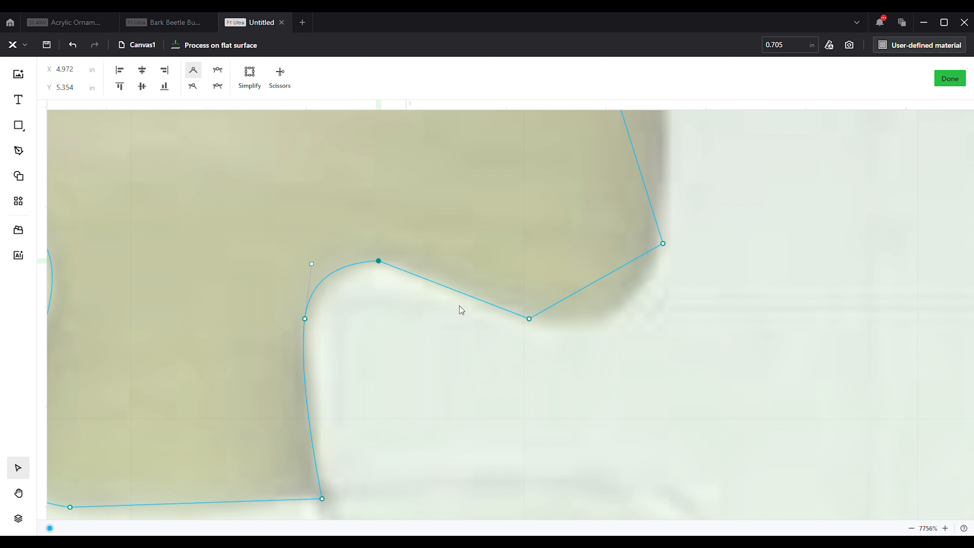
{"action": "left_click_drag", "start_coordinate": [456, 291], "coordinate": [449, 280]}
{"action": "left_click", "coordinate": [222, 76]}
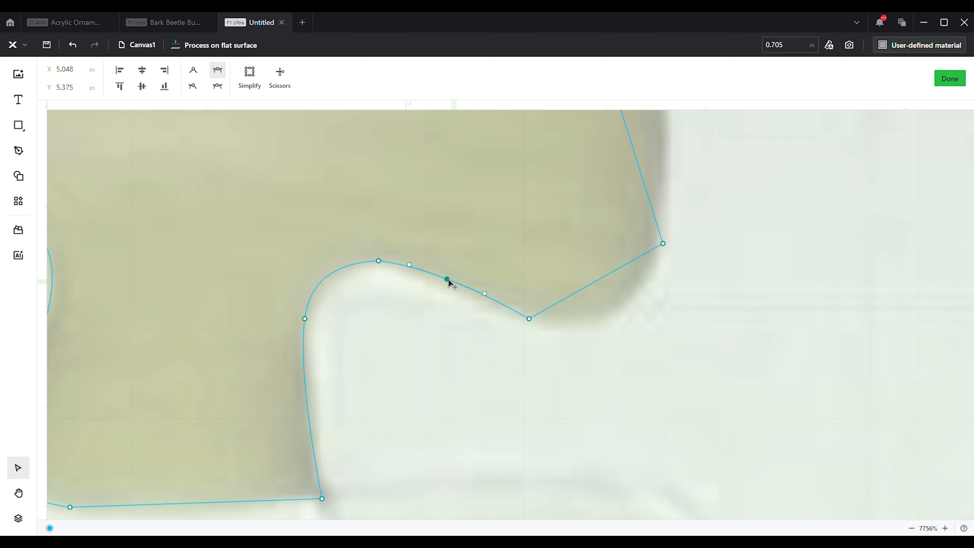
Round the right tab's lower corner with a perfect-symmetry node at about X 5.199, Y 5.407 in.
{"action": "left_click", "coordinate": [598, 283]}
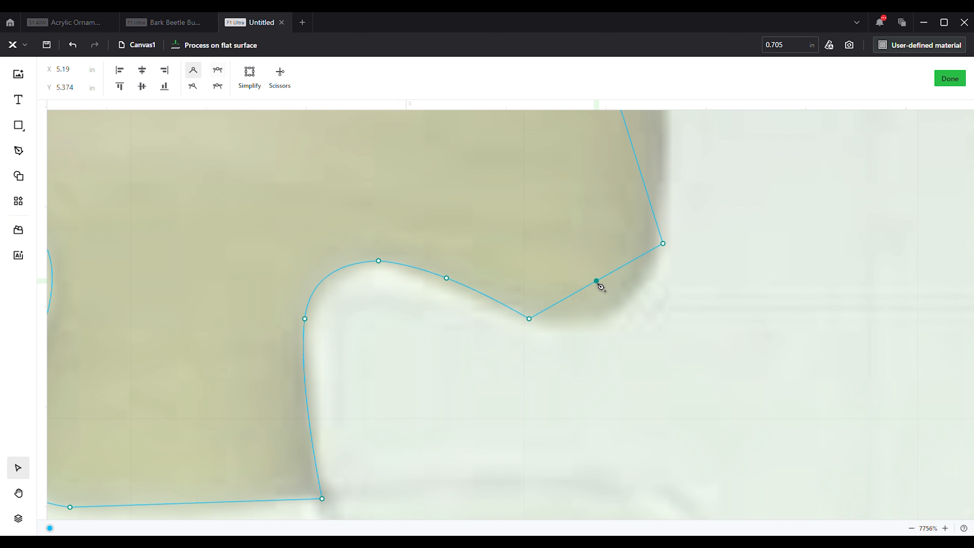
{"action": "left_click", "coordinate": [217, 70]}
{"action": "left_click_drag", "start_coordinate": [600, 284], "coordinate": [609, 318]}
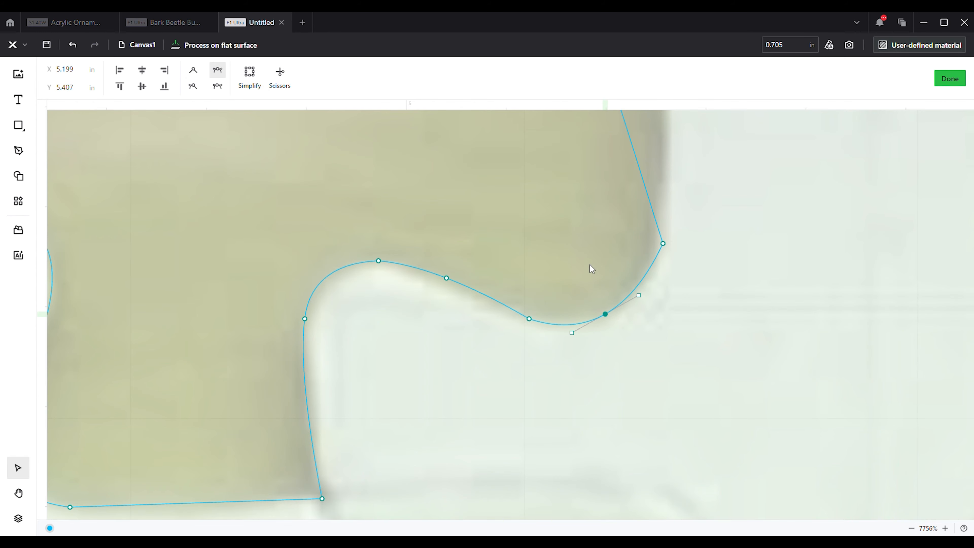
Move the right tab's lower outer node to about X 5.249, Y 5.334 in and curve its outer edge with a perfect-symmetry node at X 5.249, Y 5.128 in.
{"action": "scroll", "coordinate": [379, 318], "scroll_direction": "down", "scroll_amount": 5}
{"action": "scroll", "coordinate": [451, 269], "scroll_direction": "up", "scroll_amount": 3}
{"action": "scroll", "coordinate": [451, 270], "scroll_direction": "up", "scroll_amount": 3}
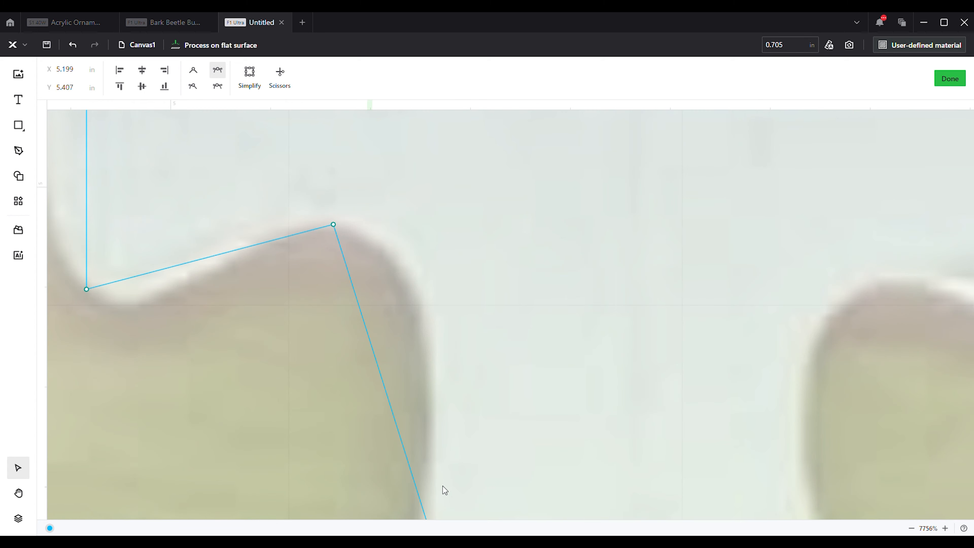
{"action": "scroll", "coordinate": [392, 349], "scroll_direction": "down", "scroll_amount": 1}
{"action": "scroll", "coordinate": [410, 447], "scroll_direction": "up", "scroll_amount": 1}
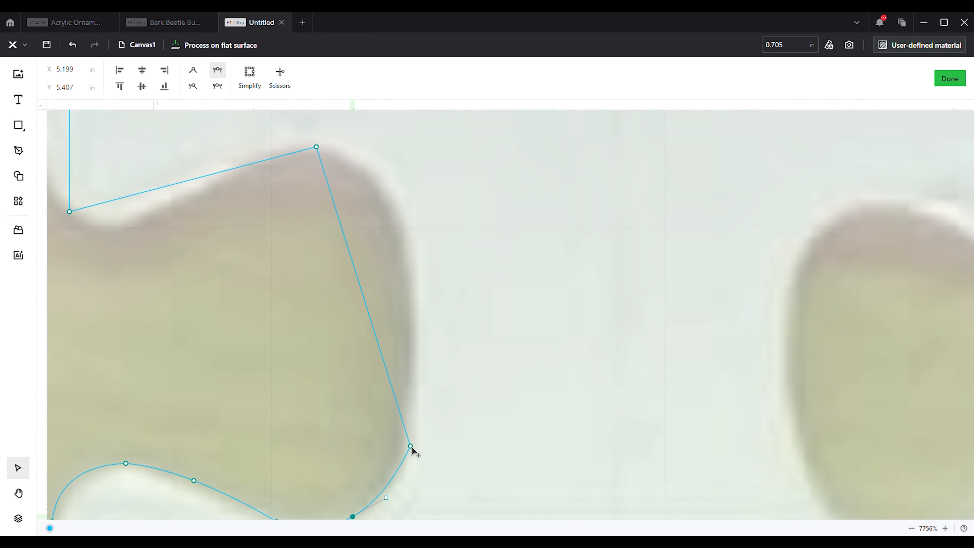
{"action": "left_click_drag", "start_coordinate": [411, 447], "coordinate": [405, 444]}
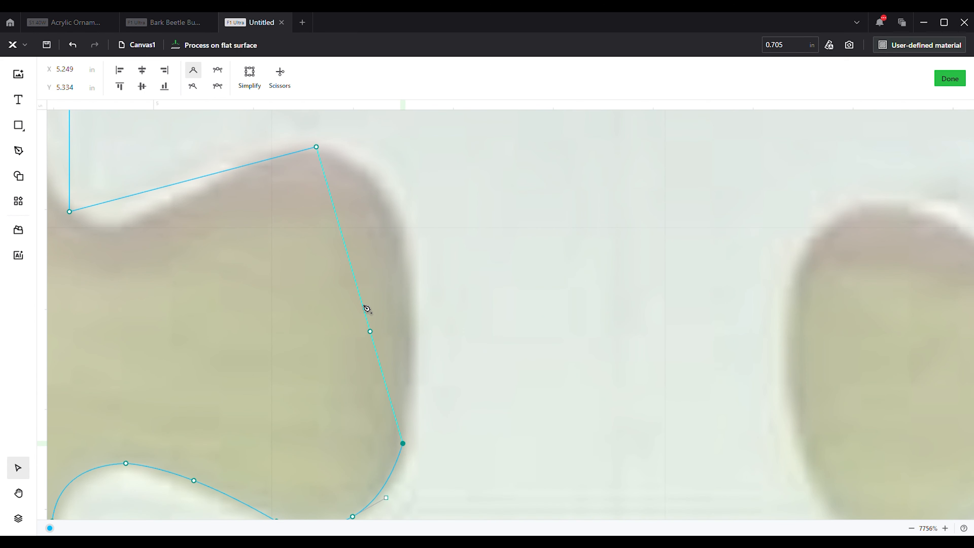
{"action": "left_click", "coordinate": [350, 260]}
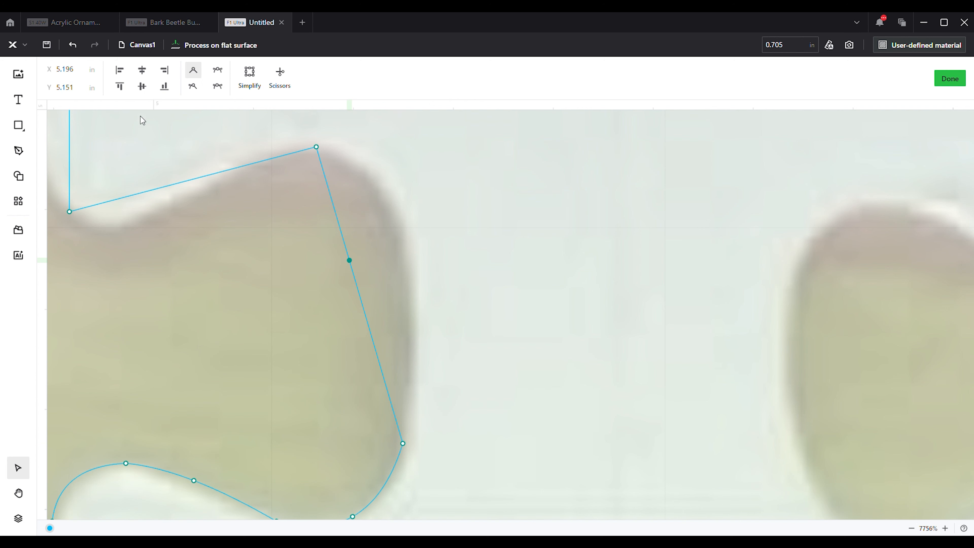
{"action": "left_click", "coordinate": [218, 70]}
{"action": "left_click_drag", "start_coordinate": [353, 264], "coordinate": [405, 242]}
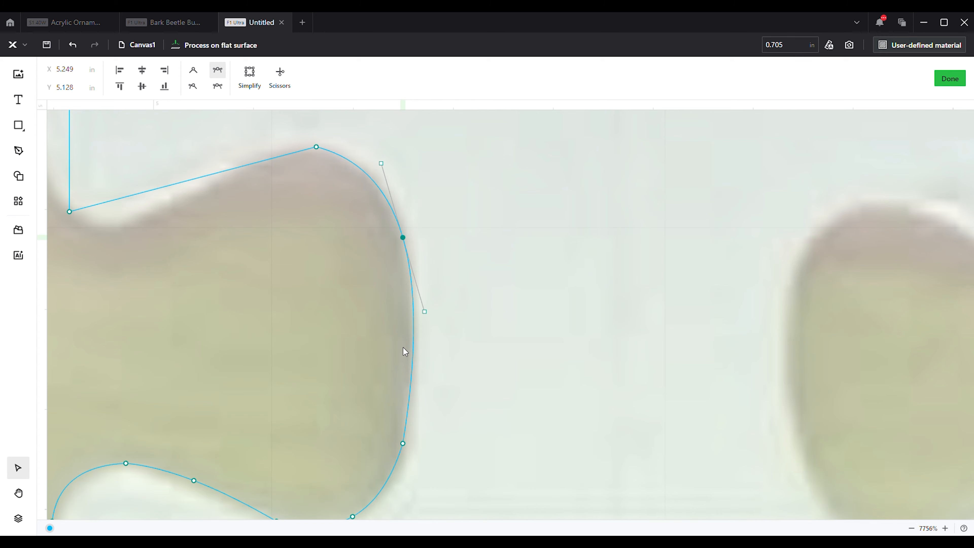
Add a perfect-symmetry node at the inner end of the right tab's upper edge and fit it at about X 4.979, Y 5.115 in.
{"action": "scroll", "coordinate": [404, 352], "scroll_direction": "down", "scroll_amount": 4}
{"action": "scroll", "coordinate": [309, 271], "scroll_direction": "up", "scroll_amount": 6}
{"action": "left_click", "coordinate": [323, 269]}
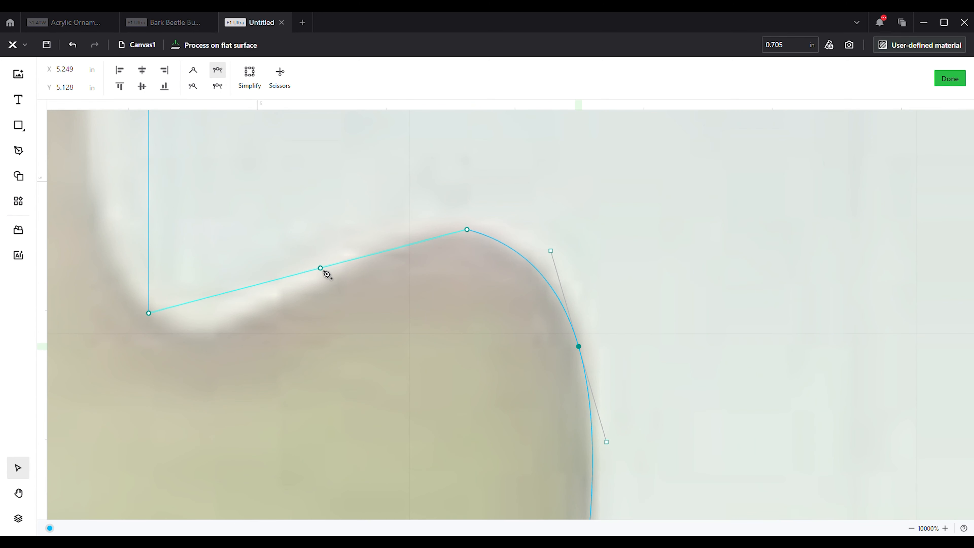
{"action": "left_click", "coordinate": [323, 271]}
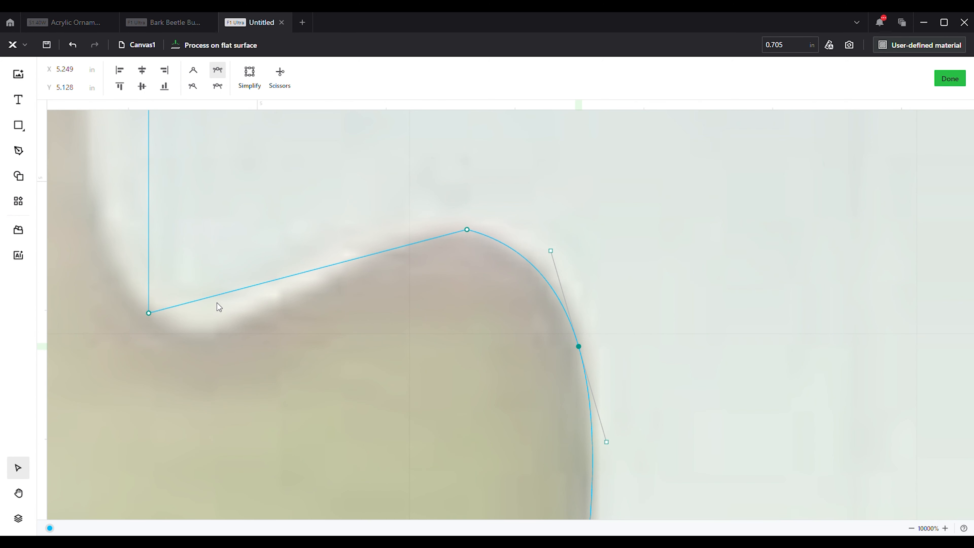
{"action": "left_click", "coordinate": [262, 283]}
{"action": "left_click", "coordinate": [219, 73]}
{"action": "left_click_drag", "start_coordinate": [263, 284], "coordinate": [232, 331]}
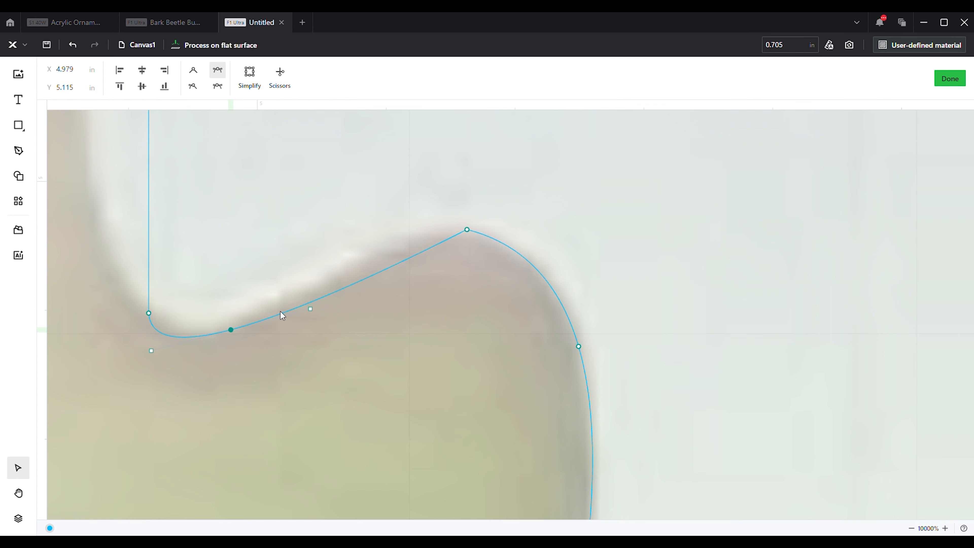
Add a second node on the right tab's upper edge near its peak and fit it at about X 5.103, Y 5.053 in.
{"action": "left_click", "coordinate": [232, 332]}
{"action": "left_click", "coordinate": [392, 266]}
{"action": "left_click_drag", "start_coordinate": [395, 267], "coordinate": [394, 252]}
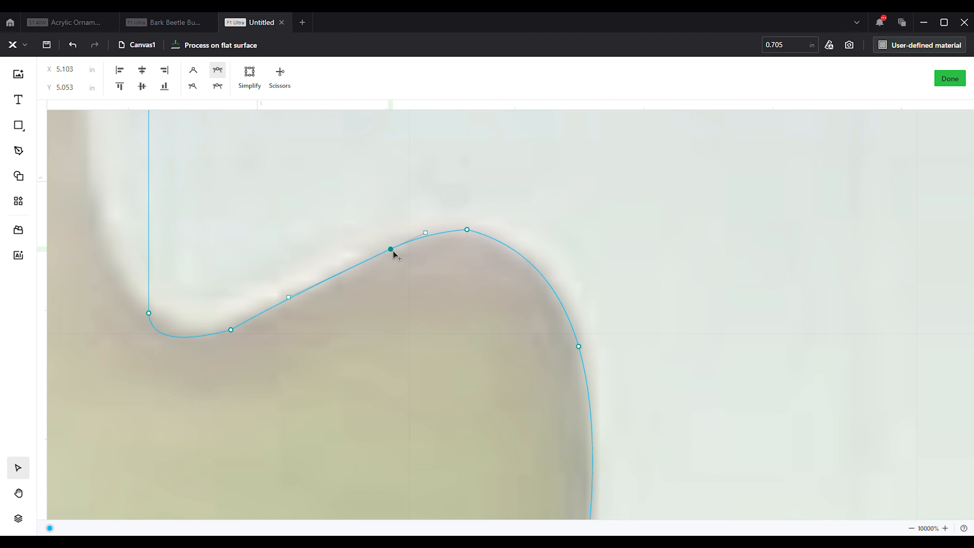
Curve the straight vertical edge above the right tab with a perfect-symmetry node at about X 4.862, Y 4.853 in, shortening its handles.
{"action": "scroll", "coordinate": [448, 286], "scroll_direction": "down", "scroll_amount": 5}
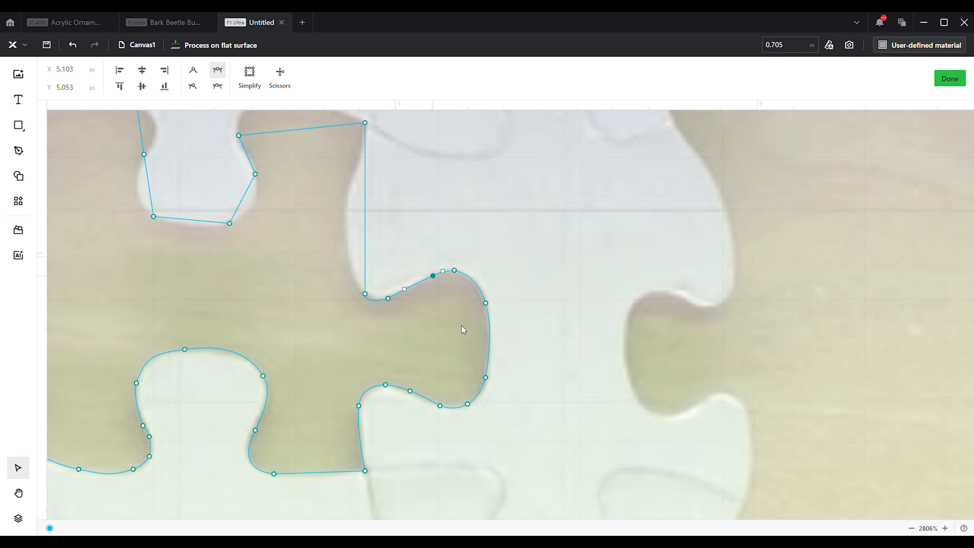
{"action": "scroll", "coordinate": [361, 223], "scroll_direction": "up", "scroll_amount": 1}
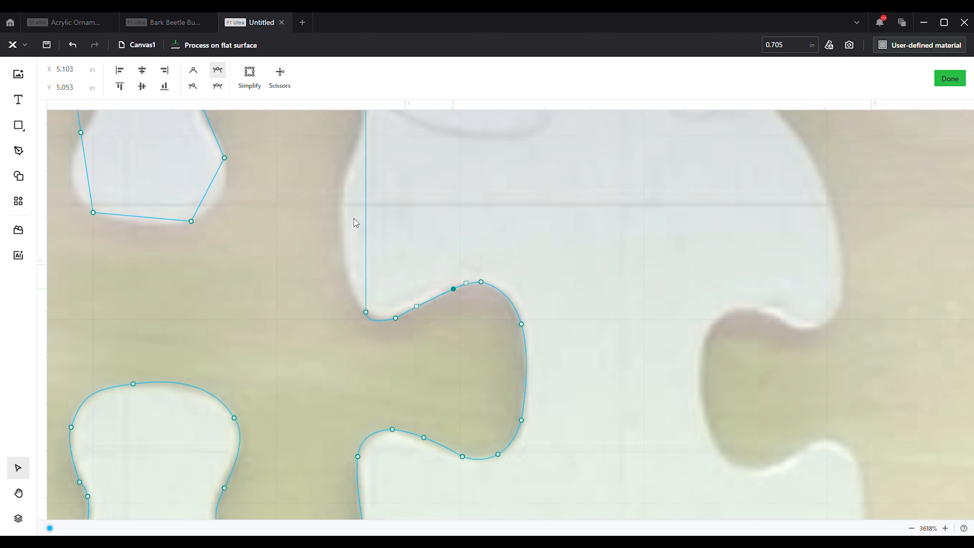
{"action": "double_click", "coordinate": [366, 216]}
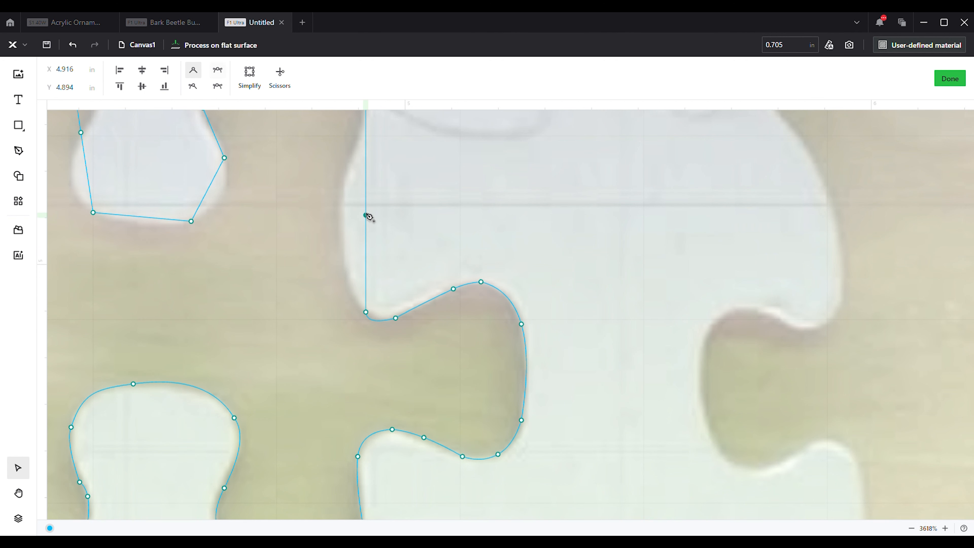
{"action": "left_click", "coordinate": [221, 72]}
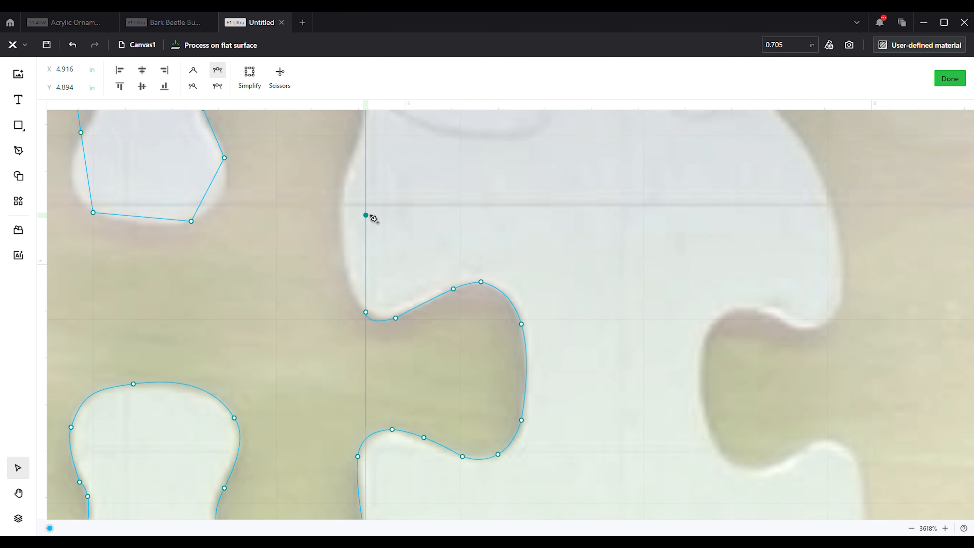
{"action": "left_click_drag", "start_coordinate": [370, 218], "coordinate": [327, 193]}
{"action": "scroll", "coordinate": [346, 248], "scroll_direction": "down", "scroll_amount": 4}
{"action": "scroll", "coordinate": [349, 256], "scroll_direction": "down", "scroll_amount": 5}
{"action": "scroll", "coordinate": [352, 326], "scroll_direction": "up", "scroll_amount": 5}
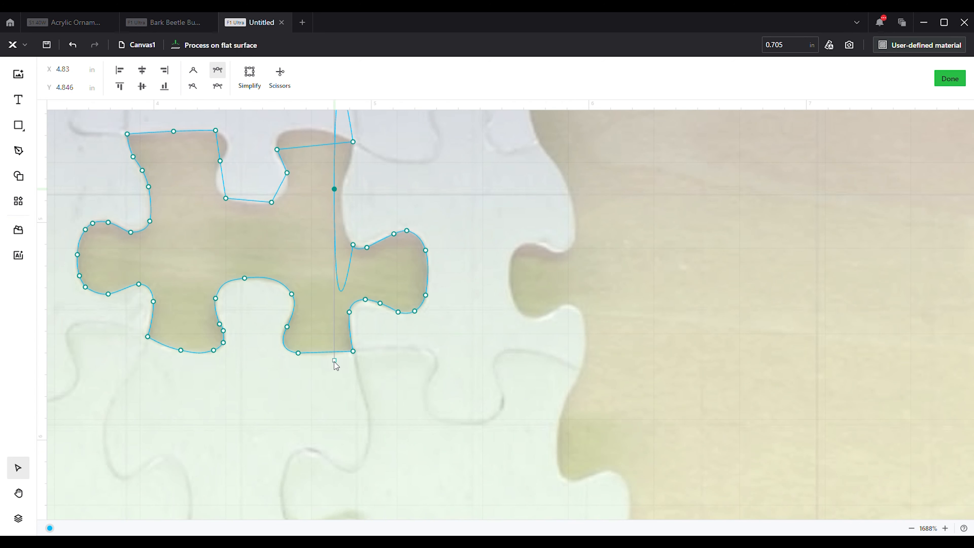
{"action": "left_click_drag", "start_coordinate": [337, 363], "coordinate": [360, 244]}
{"action": "scroll", "coordinate": [335, 176], "scroll_direction": "up", "scroll_amount": 5}
{"action": "scroll", "coordinate": [405, 437], "scroll_direction": "up", "scroll_amount": 3}
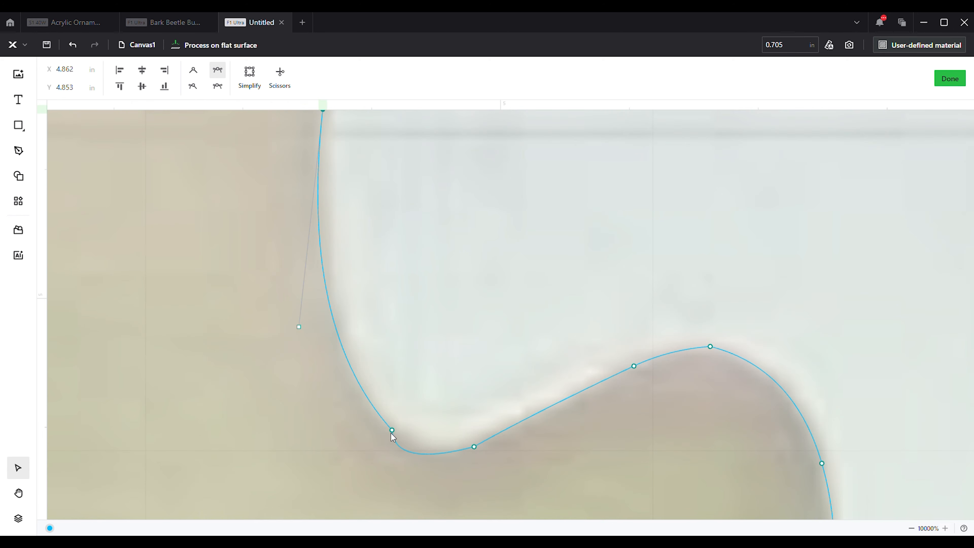
Reshape the curve below the vertical edge by moving its lower end node's outgoing handle to about X 4.938, Y 5.122 in.
{"action": "left_click", "coordinate": [392, 430]}
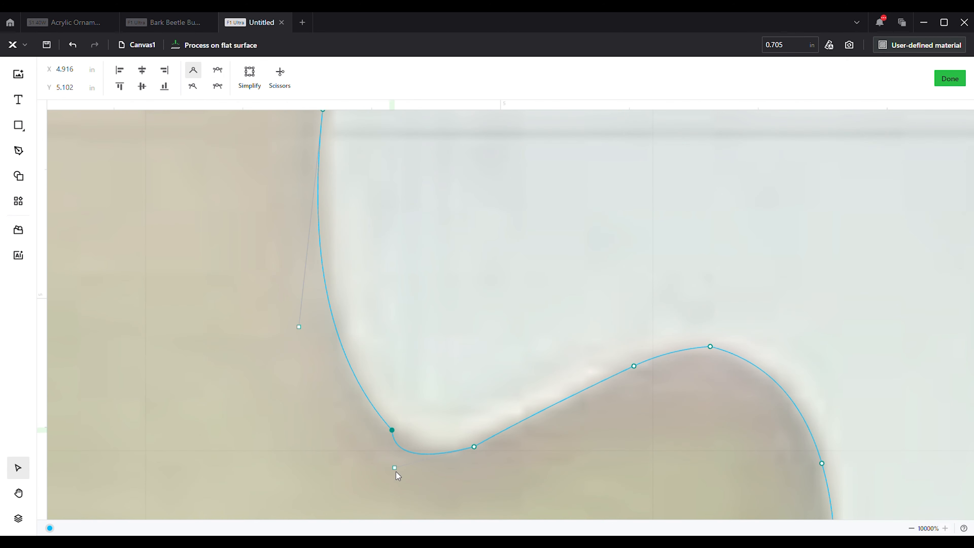
{"action": "left_click_drag", "start_coordinate": [397, 469], "coordinate": [423, 458]}
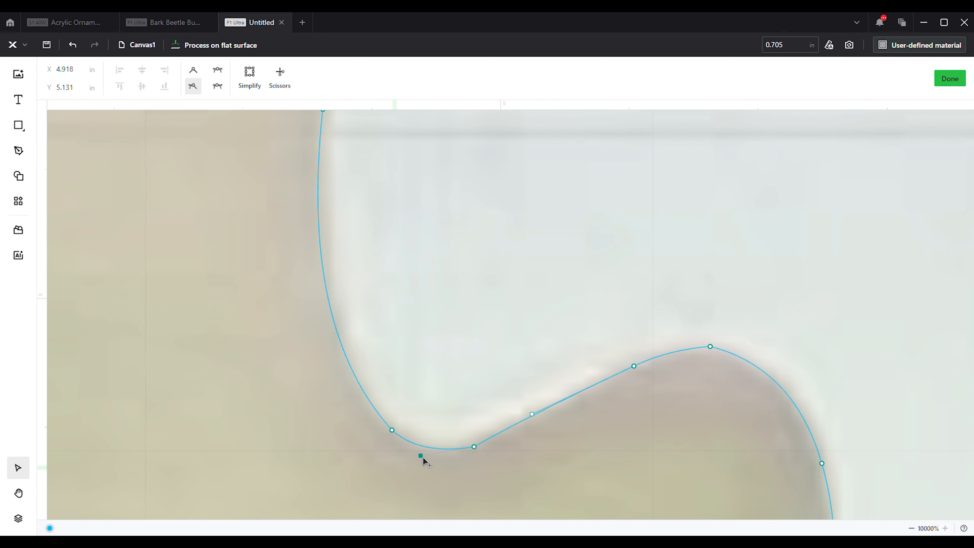
{"action": "scroll", "coordinate": [423, 458], "scroll_direction": "down", "scroll_amount": 7}
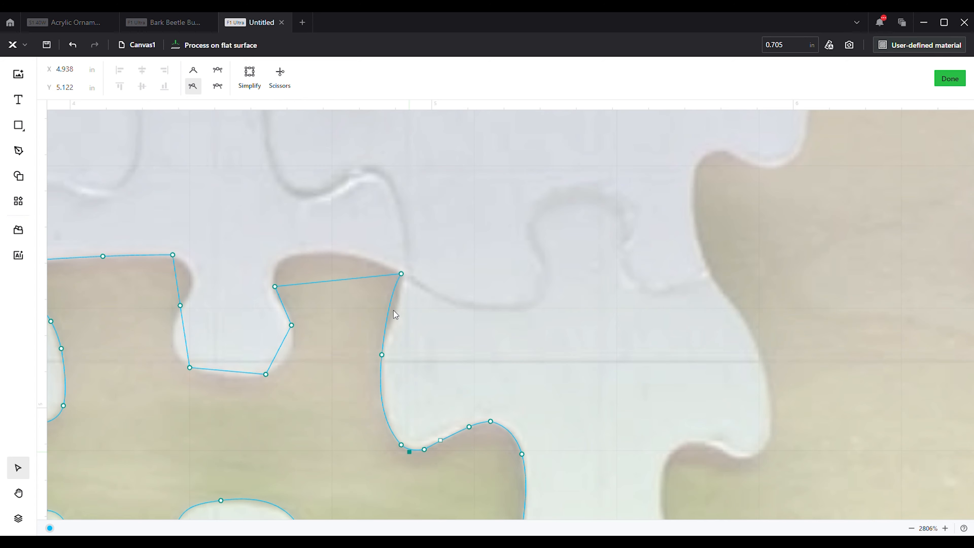
Try adding a node below the gap's upper-right corner at about X 4.887, Y 4.703 in, deleting the stray extra node.
{"action": "scroll", "coordinate": [393, 311], "scroll_direction": "up", "scroll_amount": 1}
{"action": "left_click", "coordinate": [391, 299]}
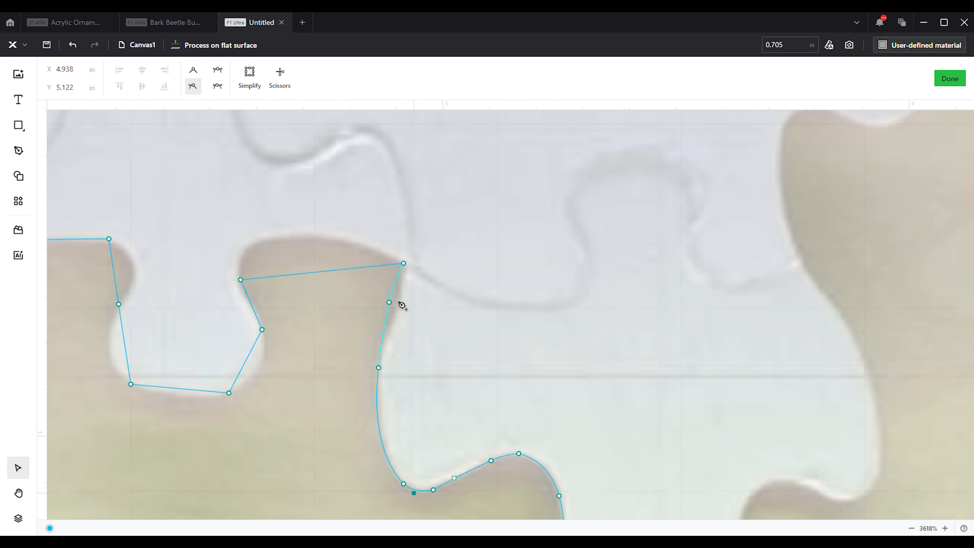
{"action": "scroll", "coordinate": [394, 304], "scroll_direction": "up", "scroll_amount": 4}
{"action": "left_click", "coordinate": [382, 296]}
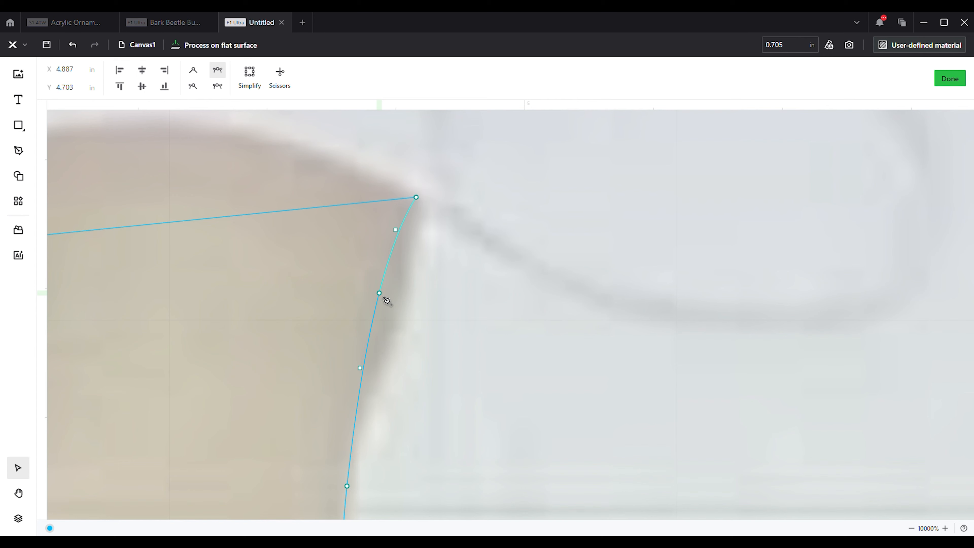
{"action": "left_click_drag", "start_coordinate": [393, 304], "coordinate": [396, 301]}
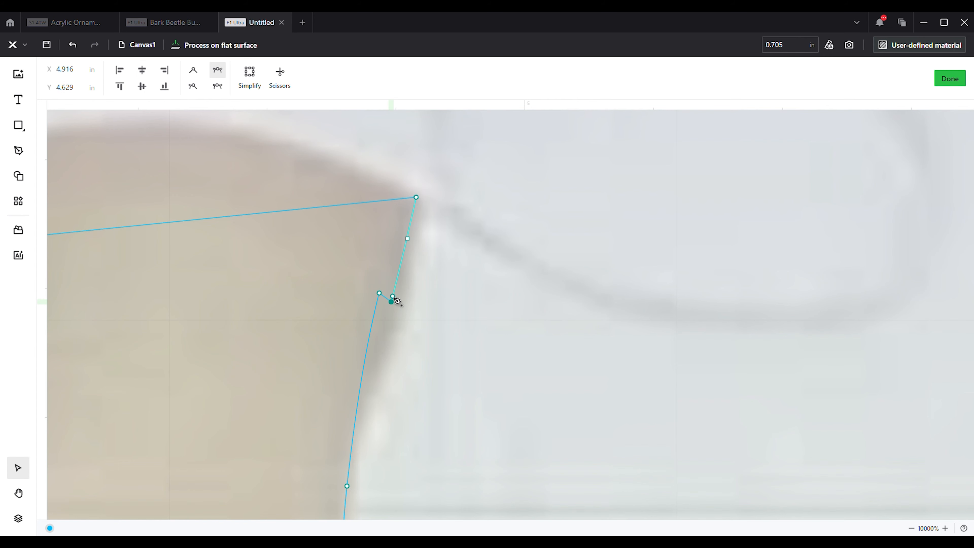
{"action": "key", "text": "Delete"}
Make the node below the gap's upper-right corner perfectly symmetric and move it to about X 4.898, Y 4.72 in.
{"action": "left_click", "coordinate": [380, 294]}
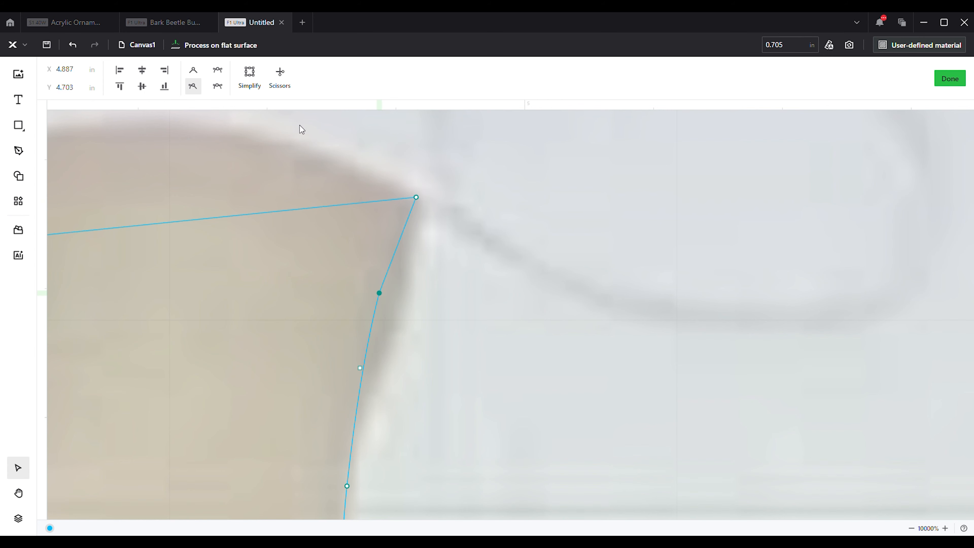
{"action": "left_click", "coordinate": [218, 69]}
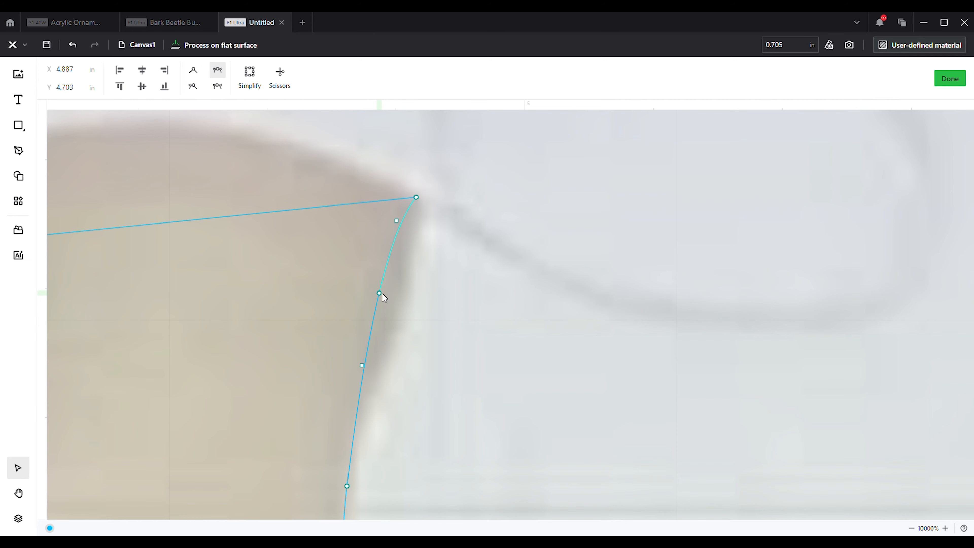
{"action": "left_click_drag", "start_coordinate": [380, 294], "coordinate": [394, 315]}
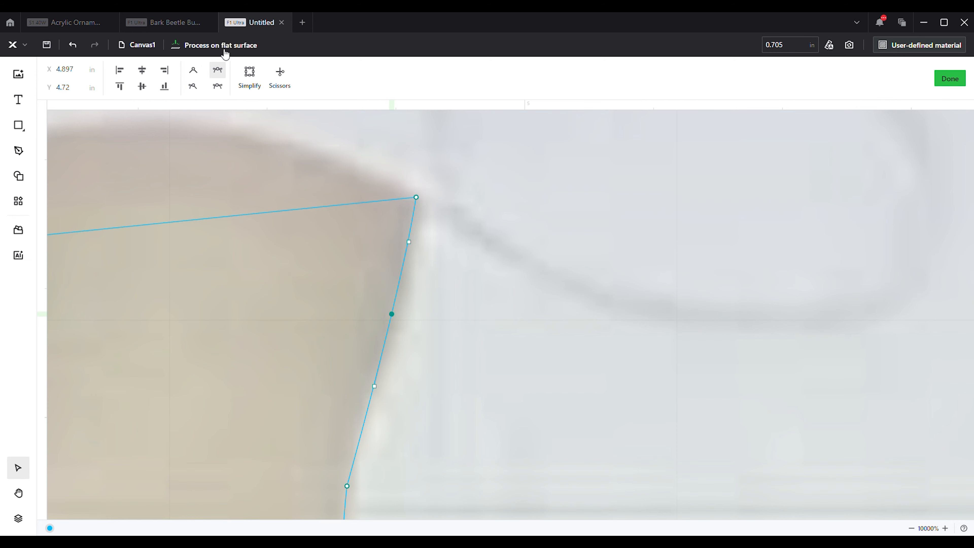
{"action": "scroll", "coordinate": [337, 269], "scroll_direction": "down", "scroll_amount": 5}
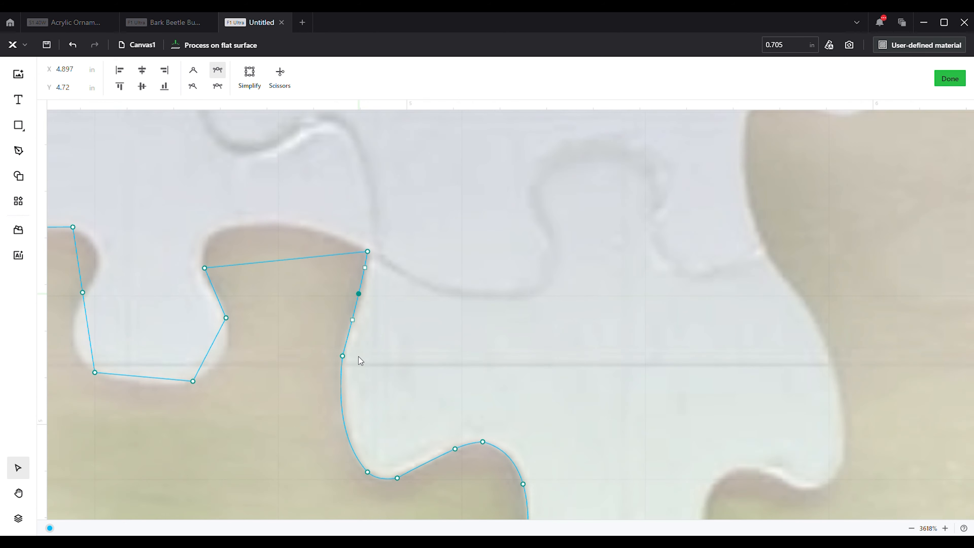
{"action": "scroll", "coordinate": [357, 349], "scroll_direction": "up", "scroll_amount": 2}
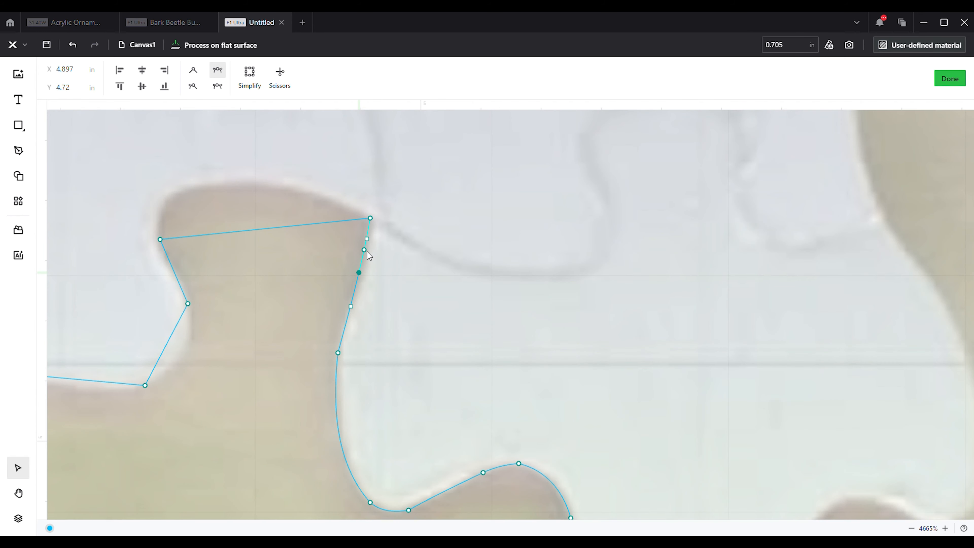
{"action": "scroll", "coordinate": [367, 251], "scroll_direction": "up", "scroll_amount": 3}
{"action": "left_click_drag", "start_coordinate": [355, 301], "coordinate": [355, 301]}
{"action": "scroll", "coordinate": [399, 357], "scroll_direction": "down", "scroll_amount": 3}
{"action": "scroll", "coordinate": [371, 391], "scroll_direction": "up", "scroll_amount": 3}
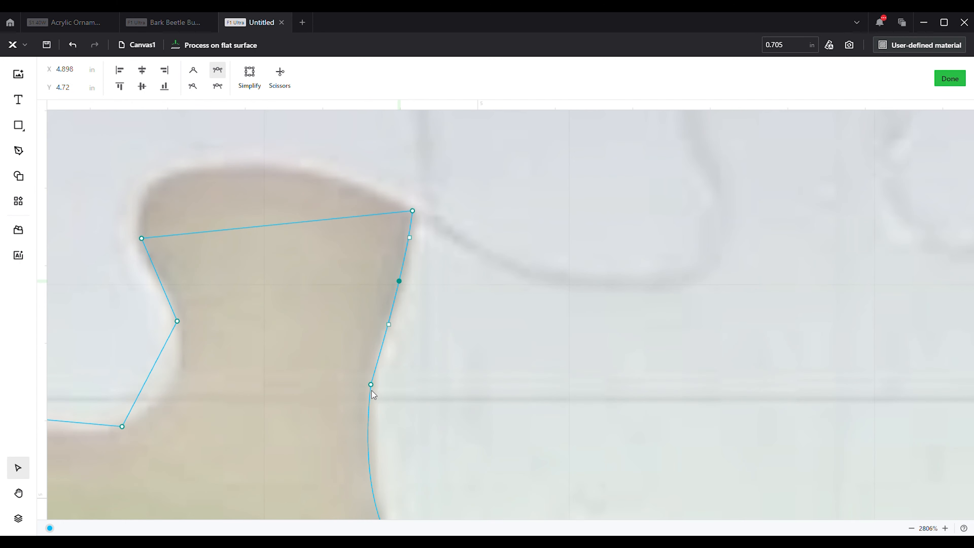
Make the vertical edge's middle node perfectly symmetric and pull its lower handle to about X 4.837, Y 5.024 in.
{"action": "left_click", "coordinate": [372, 385]}
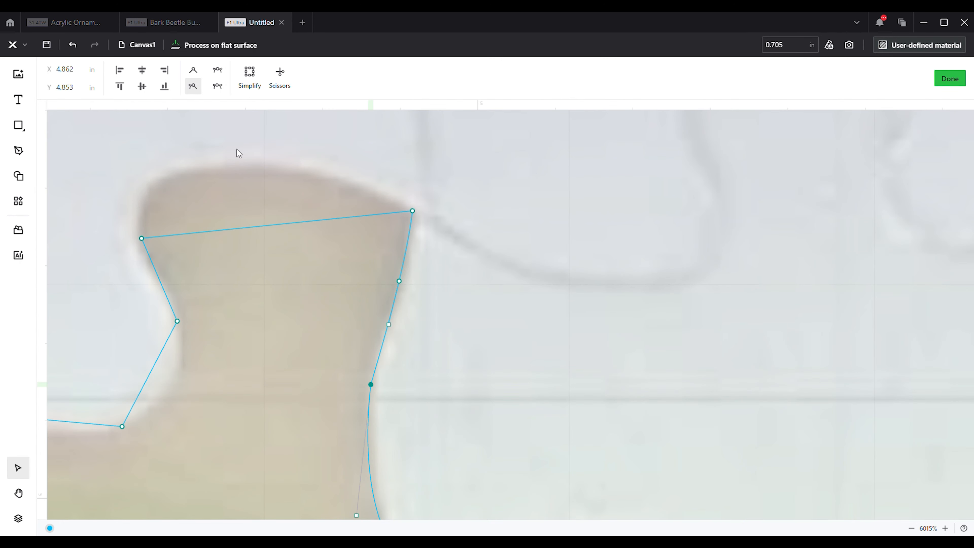
{"action": "left_click", "coordinate": [217, 70]}
{"action": "scroll", "coordinate": [311, 302], "scroll_direction": "down", "scroll_amount": 4}
{"action": "scroll", "coordinate": [329, 364], "scroll_direction": "up", "scroll_amount": 1}
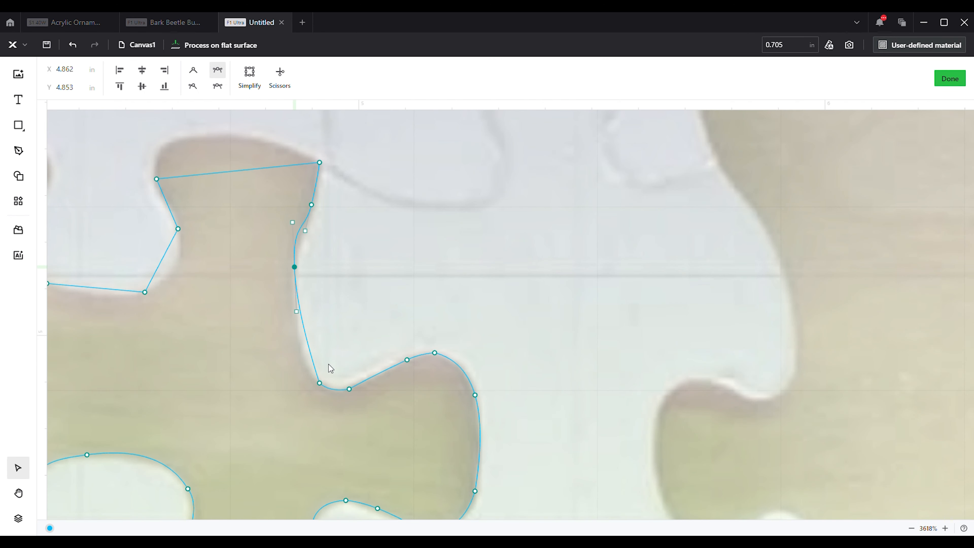
{"action": "left_click_drag", "start_coordinate": [297, 312], "coordinate": [286, 349]}
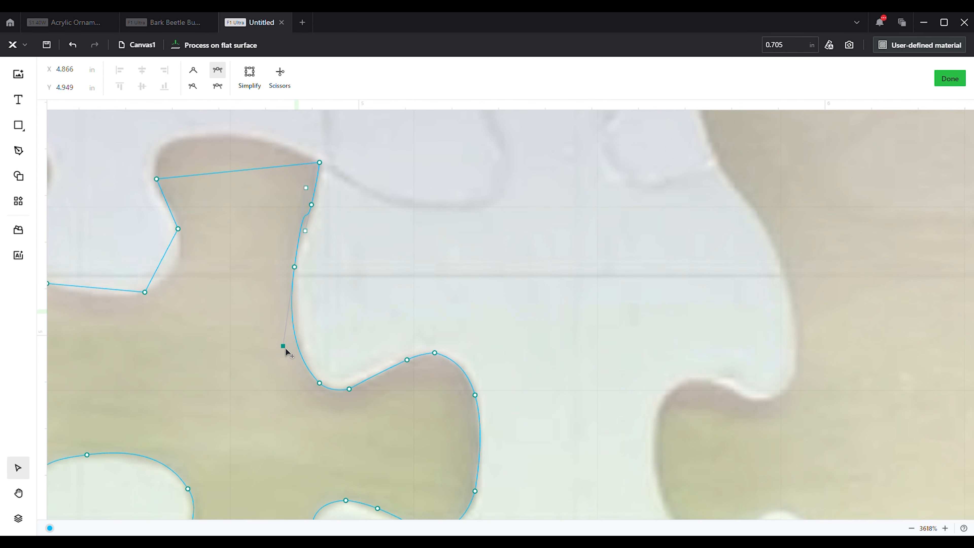
{"action": "scroll", "coordinate": [302, 317], "scroll_direction": "up", "scroll_amount": 4}
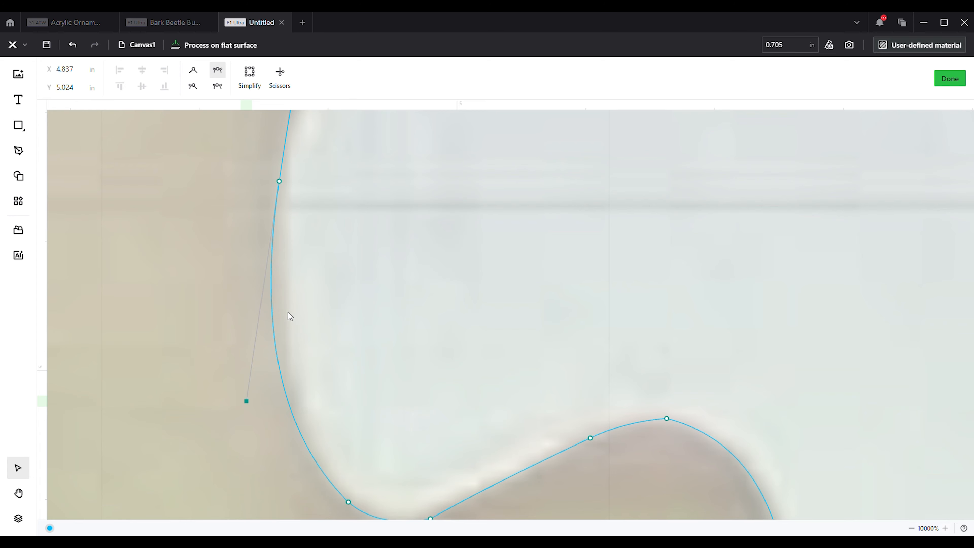
{"action": "scroll", "coordinate": [341, 294], "scroll_direction": "down", "scroll_amount": 6}
Try refitting the node below the upper-right corner at about X 4.903, Y 4.713 in with shorter handles, and delete it.
{"action": "scroll", "coordinate": [323, 246], "scroll_direction": "up", "scroll_amount": 3}
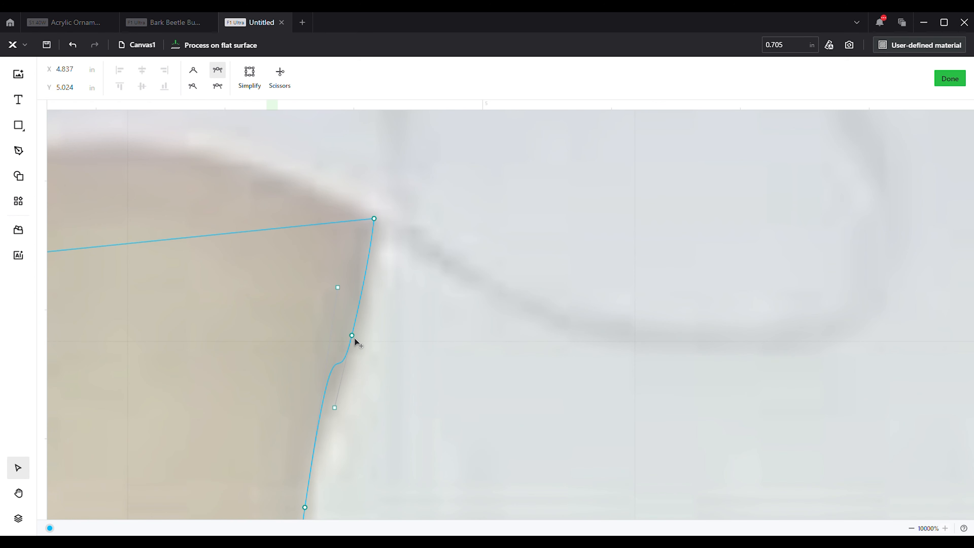
{"action": "left_click_drag", "start_coordinate": [355, 338], "coordinate": [361, 330]}
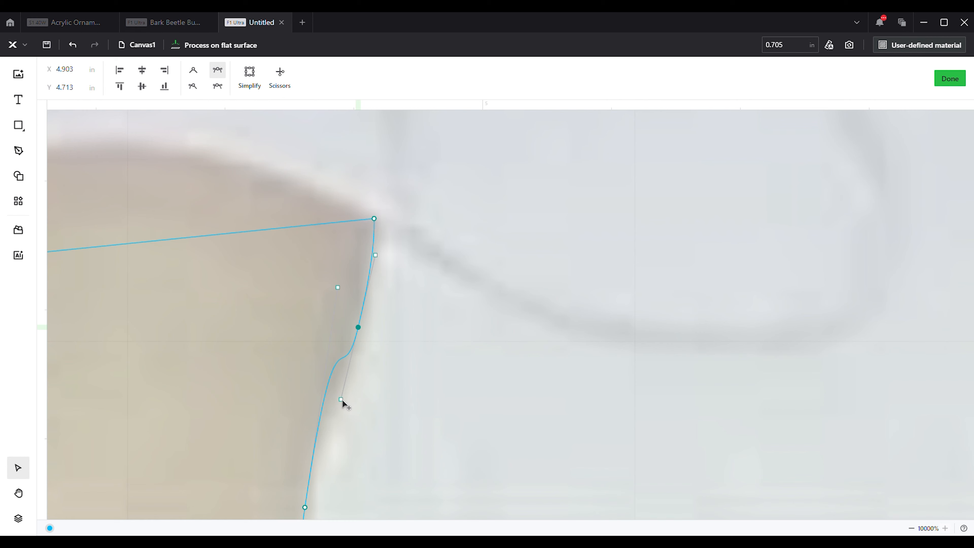
{"action": "left_click_drag", "start_coordinate": [342, 400], "coordinate": [356, 355]}
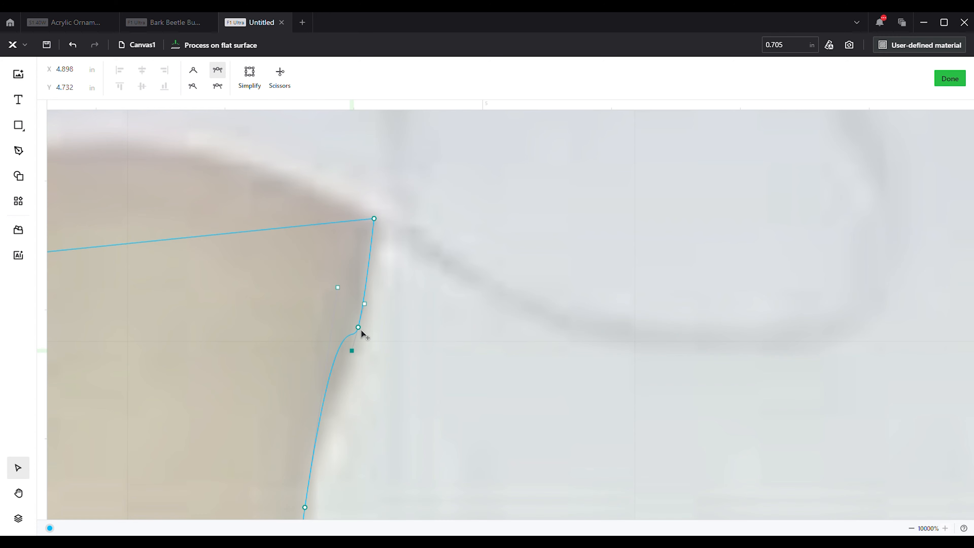
{"action": "left_click", "coordinate": [359, 329]}
{"action": "key", "text": "Delete"}
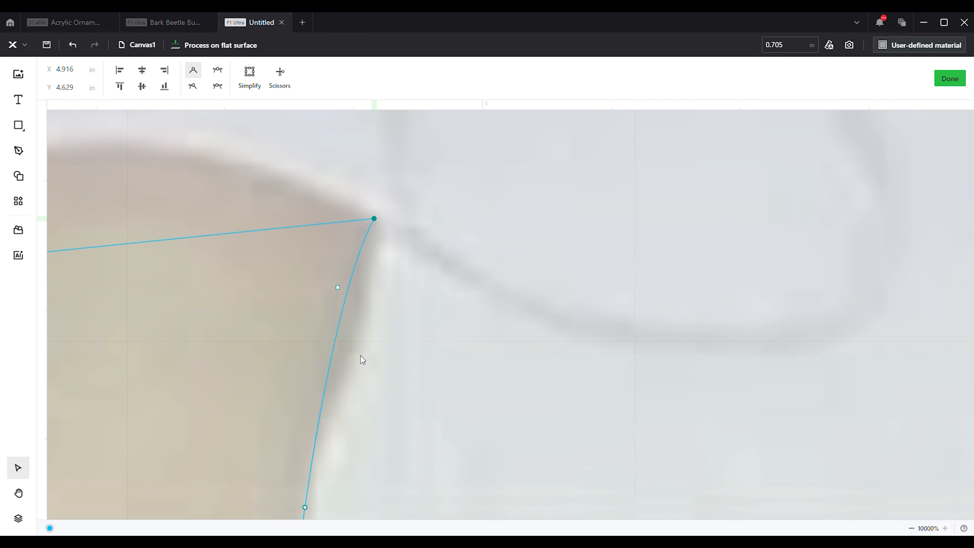
Add a perfect-symmetry node just below the gap's upper-right corner and fit it at about X 4.903, Y 4.709 in.
{"action": "scroll", "coordinate": [359, 362], "scroll_direction": "down", "scroll_amount": 5}
{"action": "scroll", "coordinate": [354, 346], "scroll_direction": "up", "scroll_amount": 4}
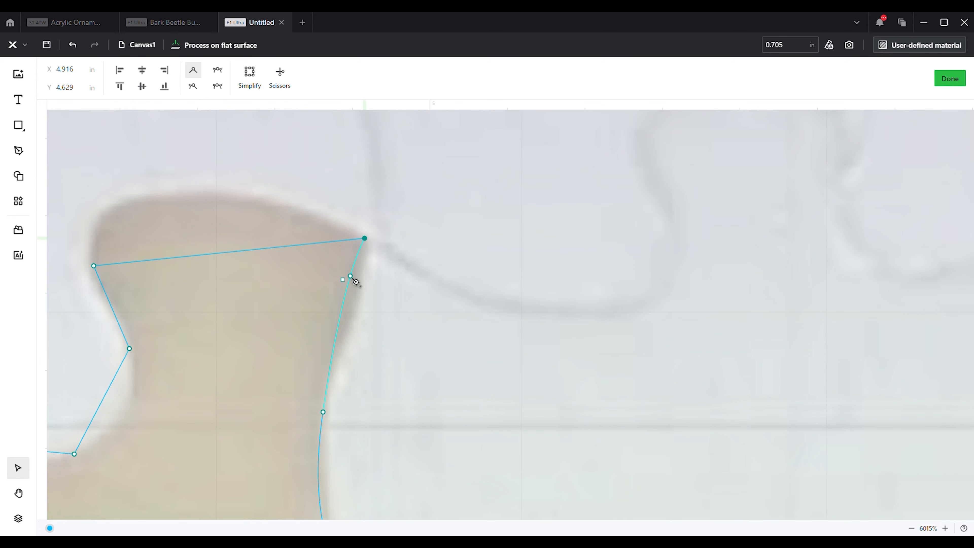
{"action": "left_click_drag", "start_coordinate": [353, 279], "coordinate": [356, 313]}
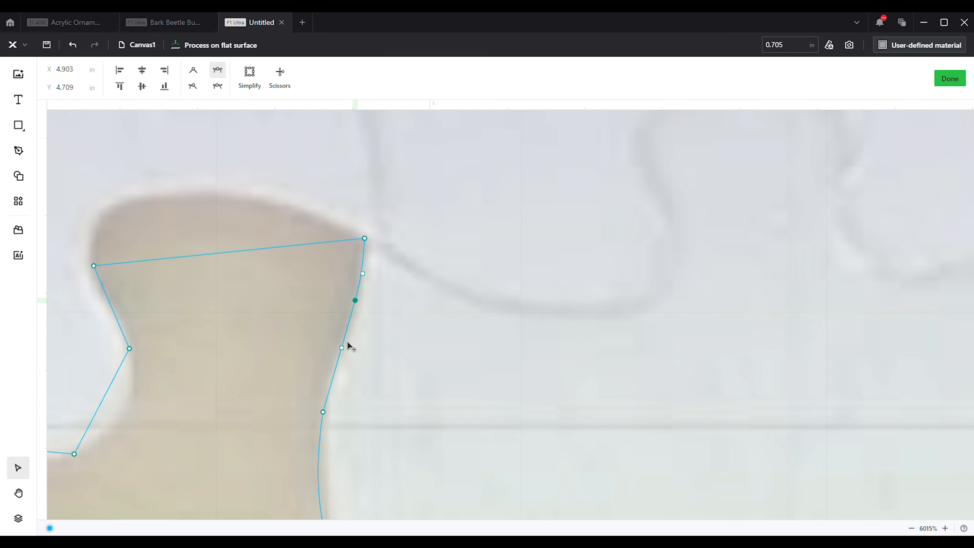
Curve the upper-right lobe's top edge with perfect-symmetry nodes at about X 4.691, Y 4.574 in and on its left shoulder.
{"action": "left_click_drag", "start_coordinate": [218, 254], "coordinate": [193, 196]}
{"action": "left_click", "coordinate": [217, 69]}
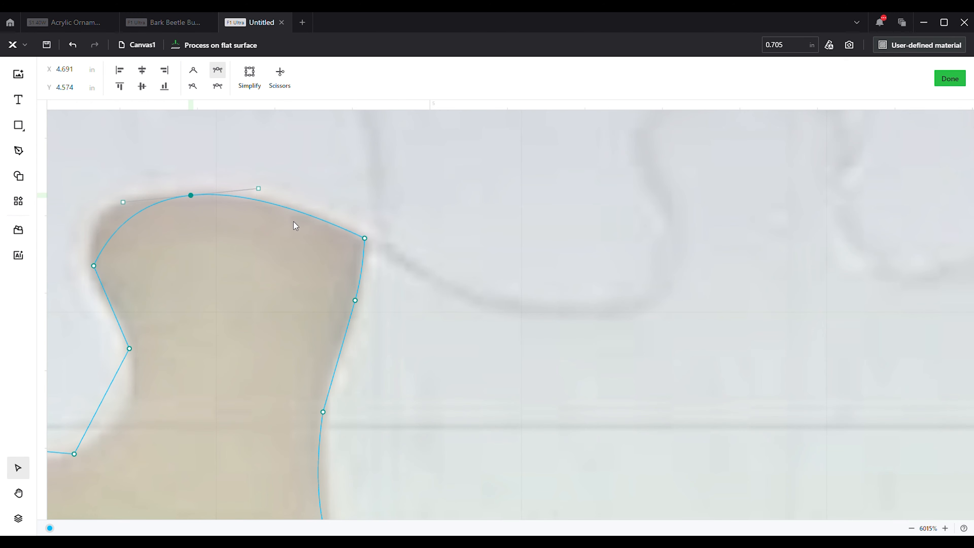
{"action": "scroll", "coordinate": [347, 254], "scroll_direction": "down", "scroll_amount": 3}
{"action": "scroll", "coordinate": [263, 244], "scroll_direction": "up", "scroll_amount": 3}
{"action": "left_click_drag", "start_coordinate": [322, 228], "coordinate": [298, 226]}
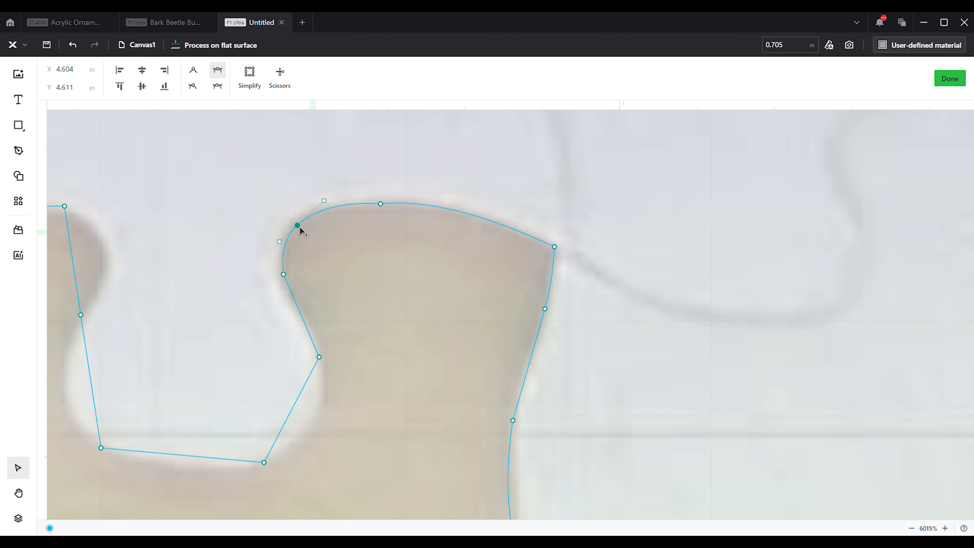
Move the lobe's top-edge node to about X 4.706, Y 4.571 in and level its handles along the edge.
{"action": "left_click", "coordinate": [385, 208]}
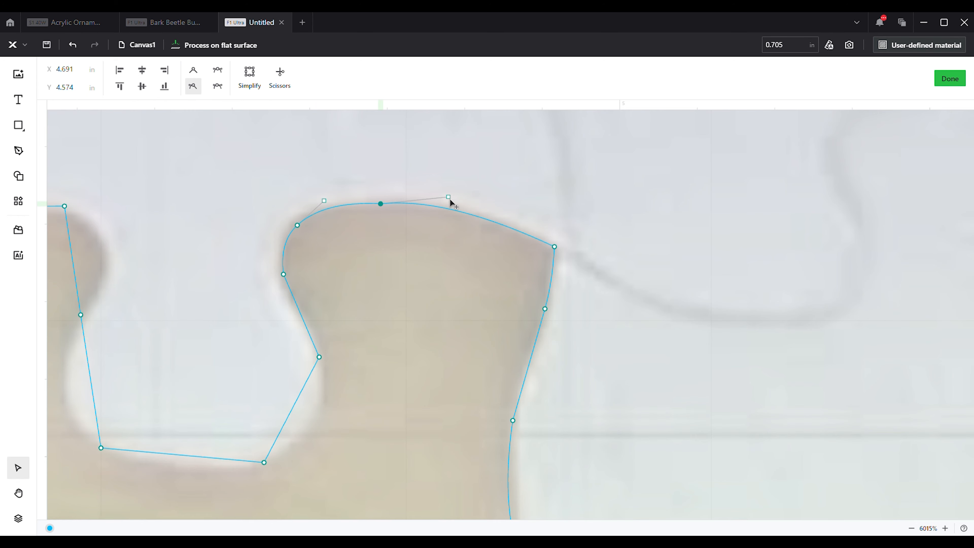
{"action": "left_click_drag", "start_coordinate": [450, 200], "coordinate": [395, 203]}
{"action": "scroll", "coordinate": [412, 245], "scroll_direction": "down", "scroll_amount": 4}
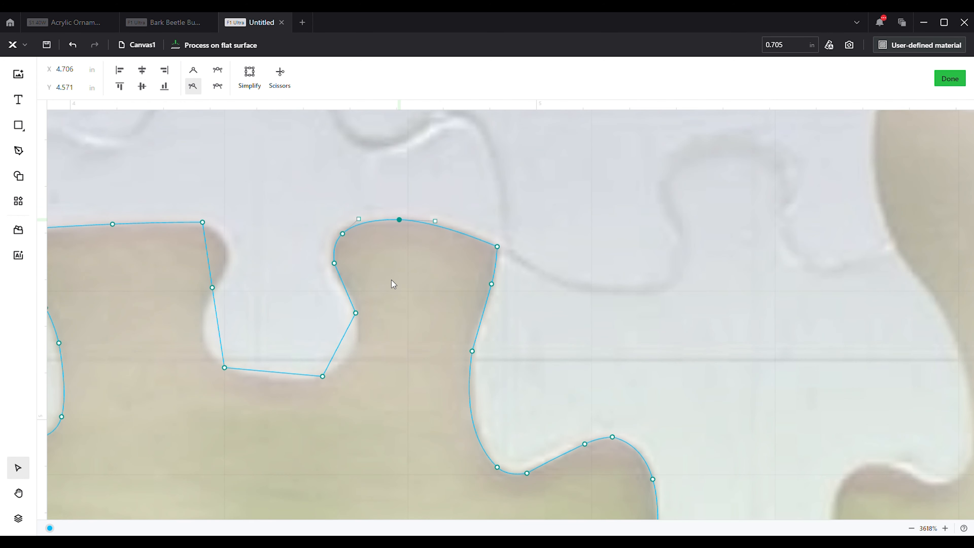
Fit the lobe's left edge with two perfect-symmetry nodes at about X 4.605, Y 4.738 in and X 4.58, Y 4.709 in.
{"action": "scroll", "coordinate": [352, 327], "scroll_direction": "up", "scroll_amount": 6}
{"action": "left_click", "coordinate": [345, 261]}
{"action": "left_click_drag", "start_coordinate": [347, 261], "coordinate": [362, 266]}
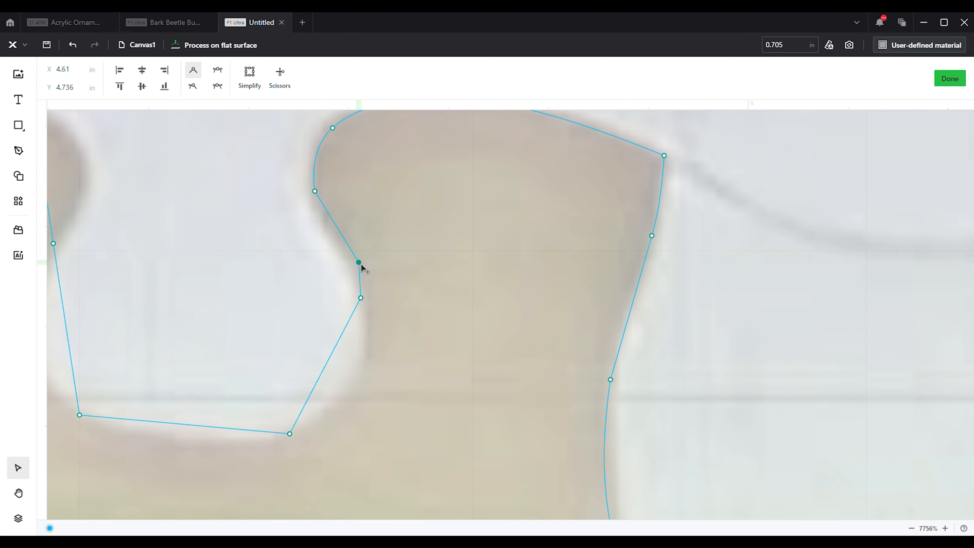
{"action": "left_click", "coordinate": [218, 71]}
{"action": "left_click_drag", "start_coordinate": [361, 264], "coordinate": [356, 268]}
{"action": "left_click", "coordinate": [339, 234]}
{"action": "left_click_drag", "start_coordinate": [339, 233], "coordinate": [331, 241]}
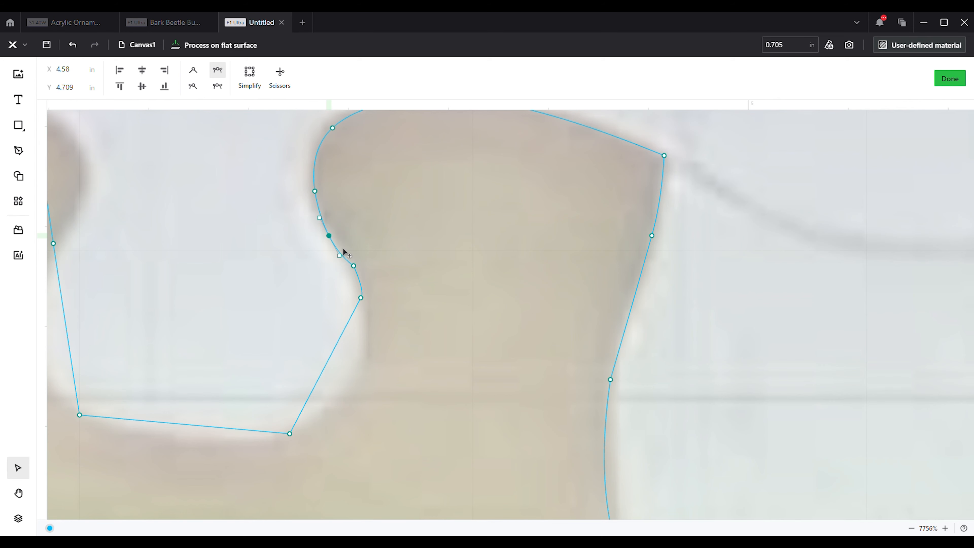
{"action": "scroll", "coordinate": [364, 270], "scroll_direction": "up", "scroll_amount": 1}
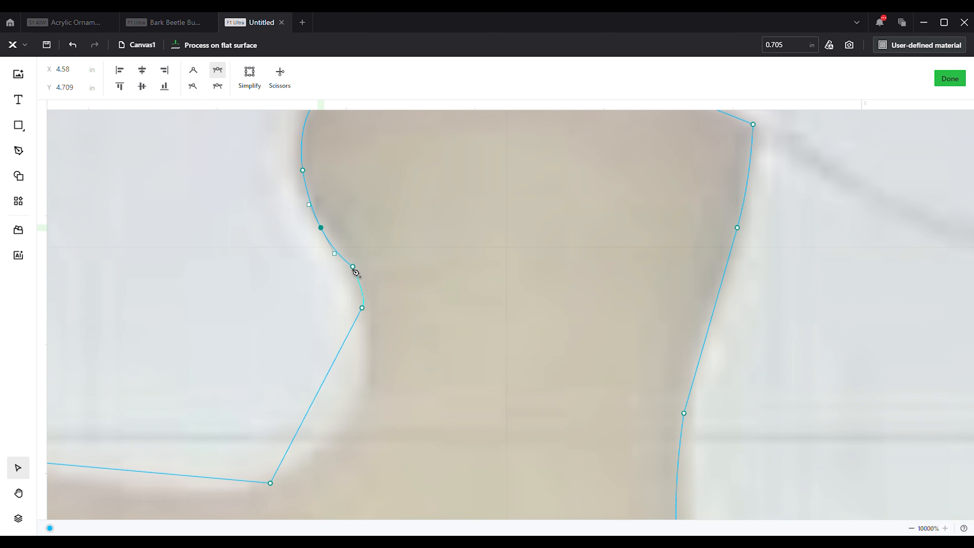
{"action": "left_click_drag", "start_coordinate": [357, 271], "coordinate": [355, 267]}
Curve the straight diagonal below the lobe's neck with a perfect-symmetry node at about X 4.605, Y 4.858 in.
{"action": "left_click_drag", "start_coordinate": [319, 408], "coordinate": [356, 423]}
{"action": "left_click", "coordinate": [217, 70]}
Make the lower node on the notch's right neck perfectly symmetrical and move it to about X 4.614, Y 4.779 in.
{"action": "left_click", "coordinate": [363, 307]}
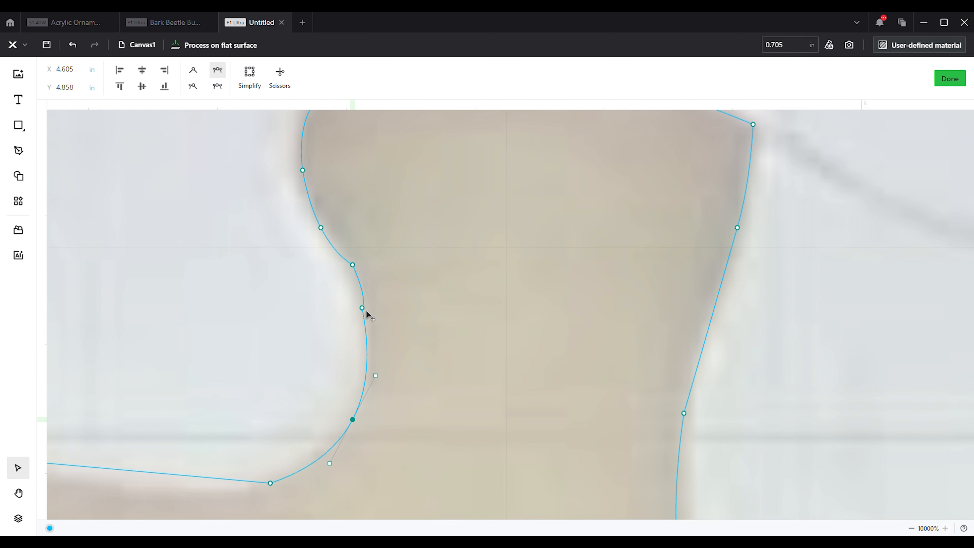
{"action": "mouse_move", "coordinate": [369, 302]}
{"action": "left_mouse_down"}
{"action": "mouse_move", "coordinate": [359, 302]}
{"action": "mouse_move", "coordinate": [371, 302]}
{"action": "left_mouse_up"}
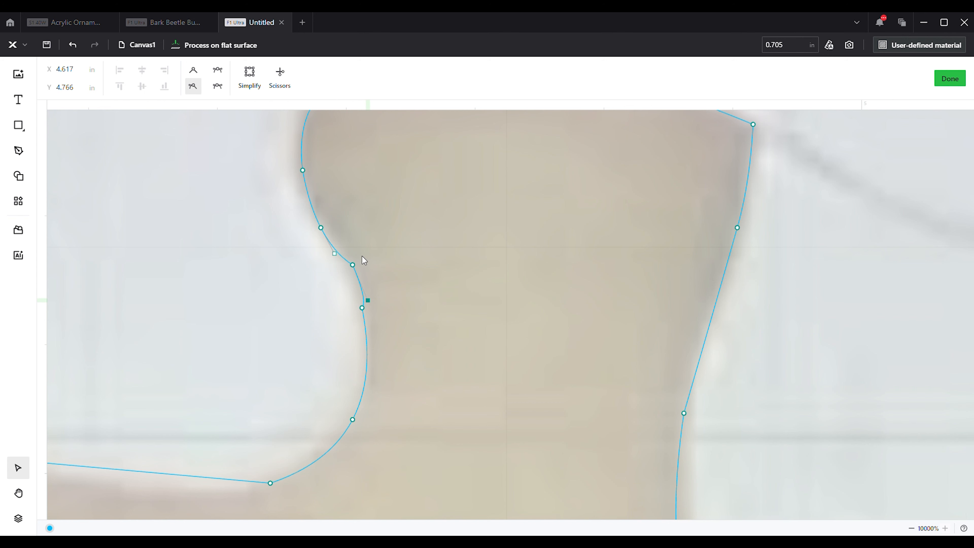
{"action": "left_click", "coordinate": [353, 266]}
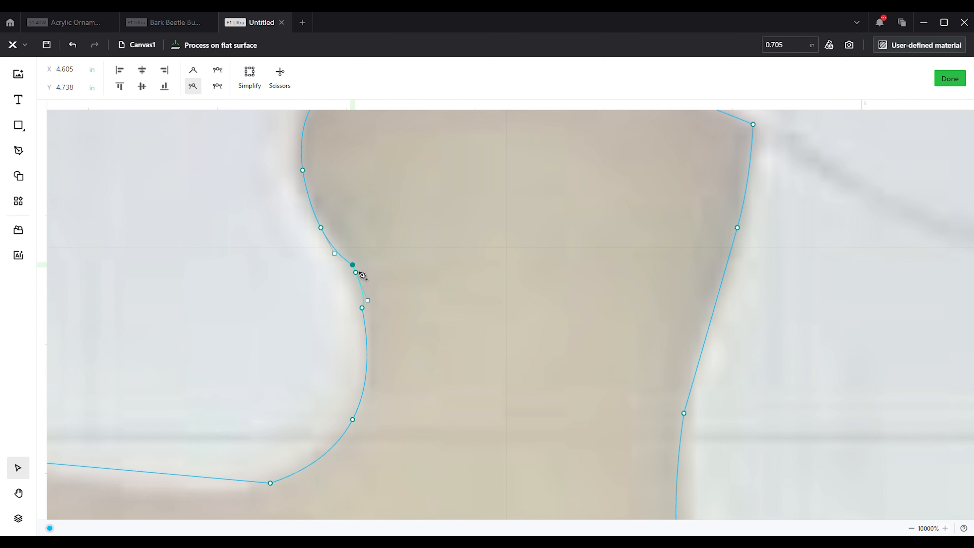
{"action": "left_click", "coordinate": [363, 309]}
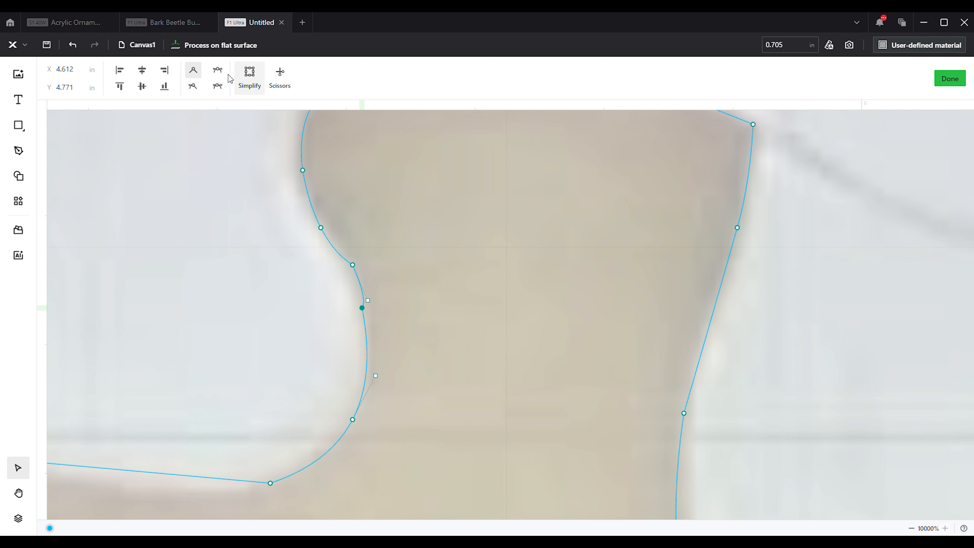
{"action": "left_click", "coordinate": [217, 70]}
{"action": "left_click_drag", "start_coordinate": [365, 314], "coordinate": [362, 285]}
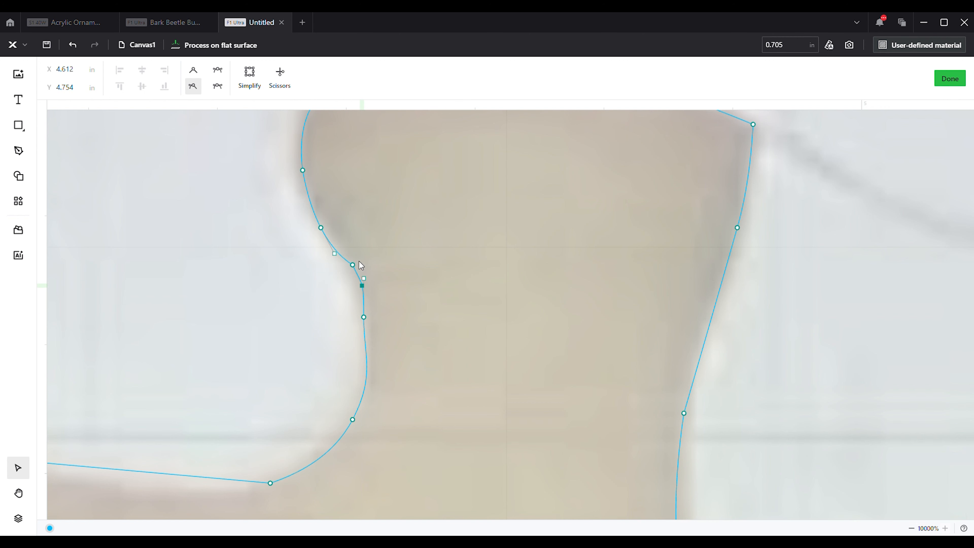
Give the neck's upper node perfect symmetry with handles following the gap's edge, and delete the stray node beside it.
{"action": "left_click", "coordinate": [352, 265]}
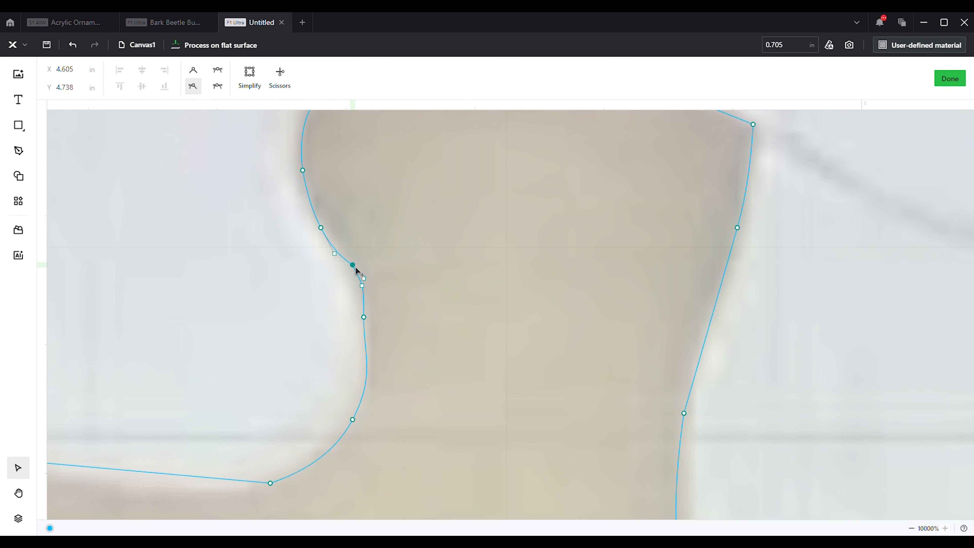
{"action": "left_click", "coordinate": [217, 72]}
{"action": "left_click_drag", "start_coordinate": [355, 267], "coordinate": [354, 271]}
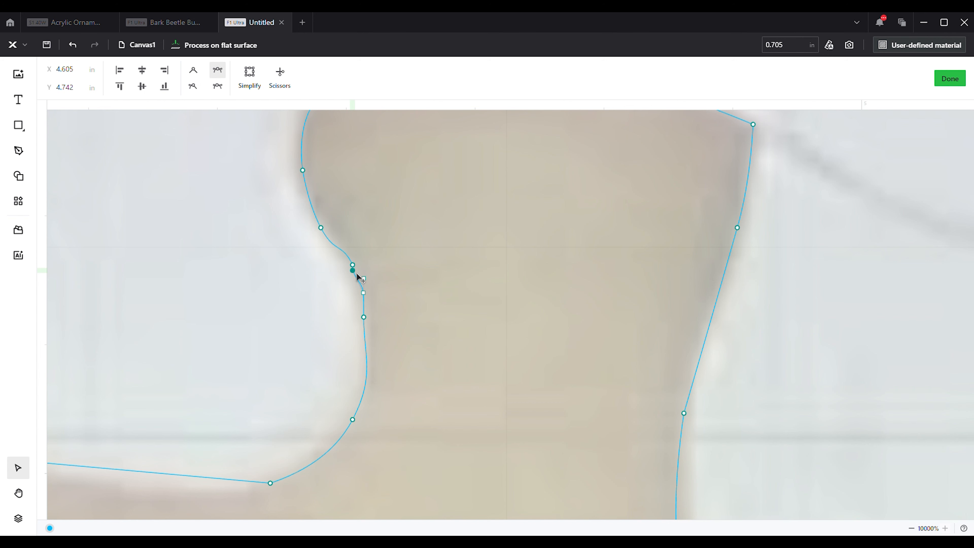
{"action": "key", "text": "Delete"}
{"action": "left_click", "coordinate": [355, 268]}
{"action": "left_click_drag", "start_coordinate": [342, 243], "coordinate": [353, 262]}
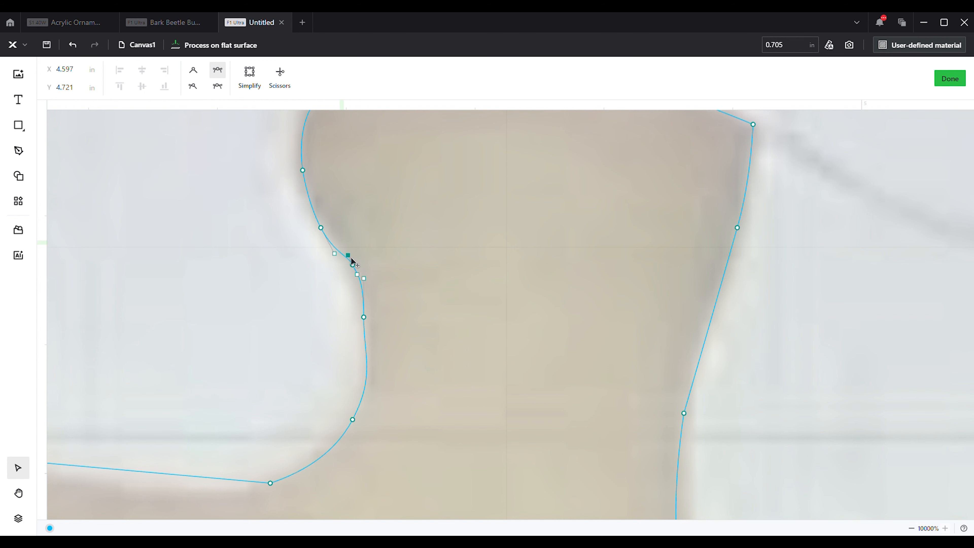
Shift the neck's lower node slightly outward and pull its upper handle to about X 4.615, Y 4.761 in.
{"action": "left_click", "coordinate": [366, 321]}
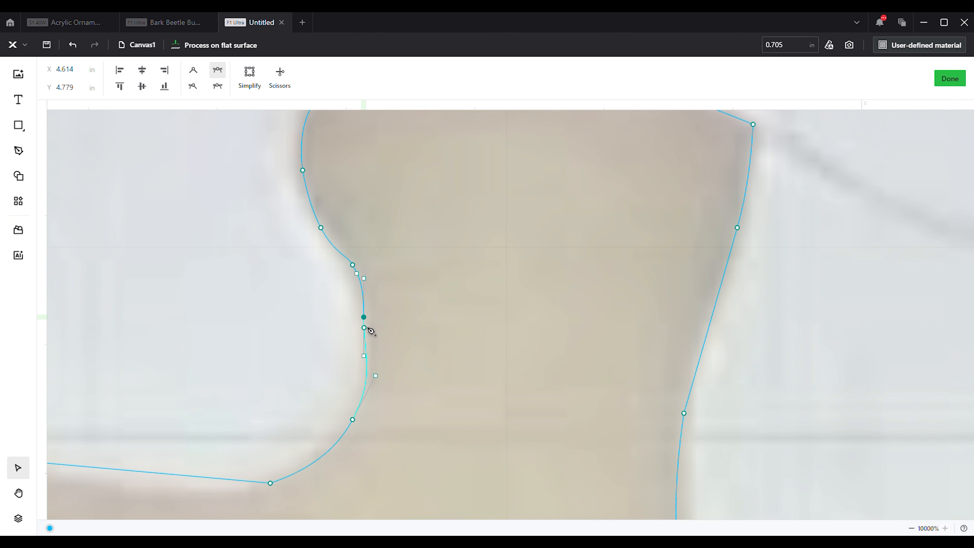
{"action": "left_click", "coordinate": [365, 281]}
{"action": "left_click_drag", "start_coordinate": [369, 287], "coordinate": [369, 302]}
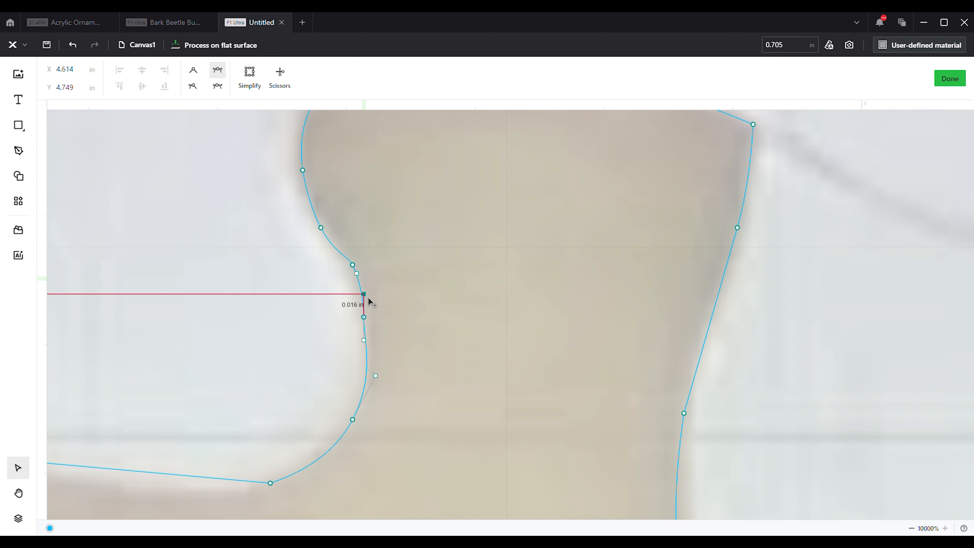
{"action": "left_click", "coordinate": [366, 322]}
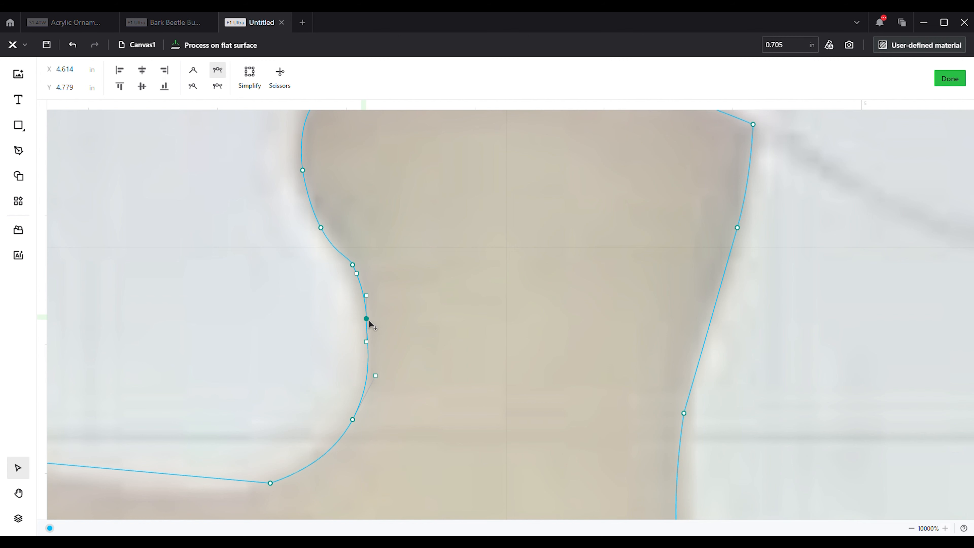
{"action": "left_click", "coordinate": [366, 293]}
{"action": "left_click_drag", "start_coordinate": [368, 296], "coordinate": [369, 298]}
Curve the notch's straight bottom edge with a perfect-symmetry node at about X 4.427, Y 4.913 in.
{"action": "scroll", "coordinate": [385, 406], "scroll_direction": "down", "scroll_amount": 5}
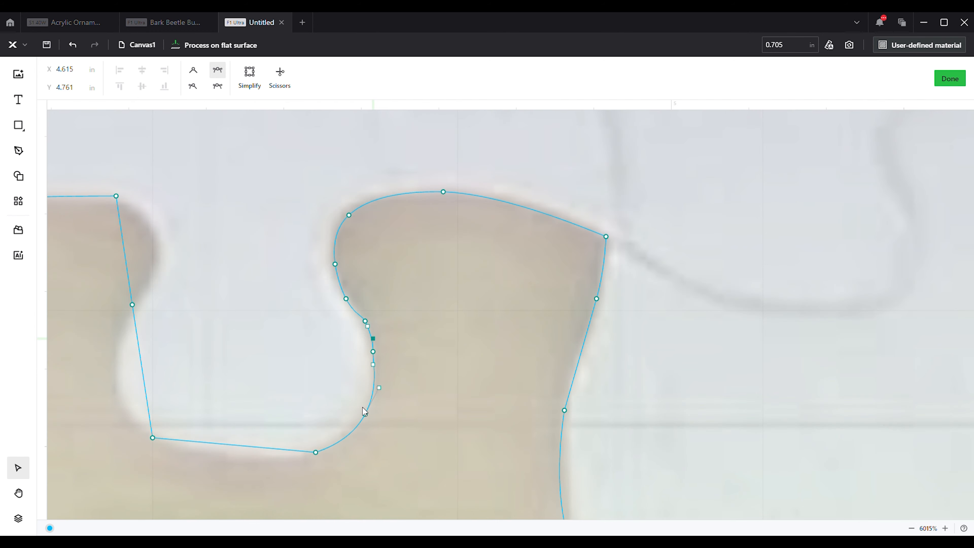
{"action": "scroll", "coordinate": [235, 451], "scroll_direction": "up", "scroll_amount": 3}
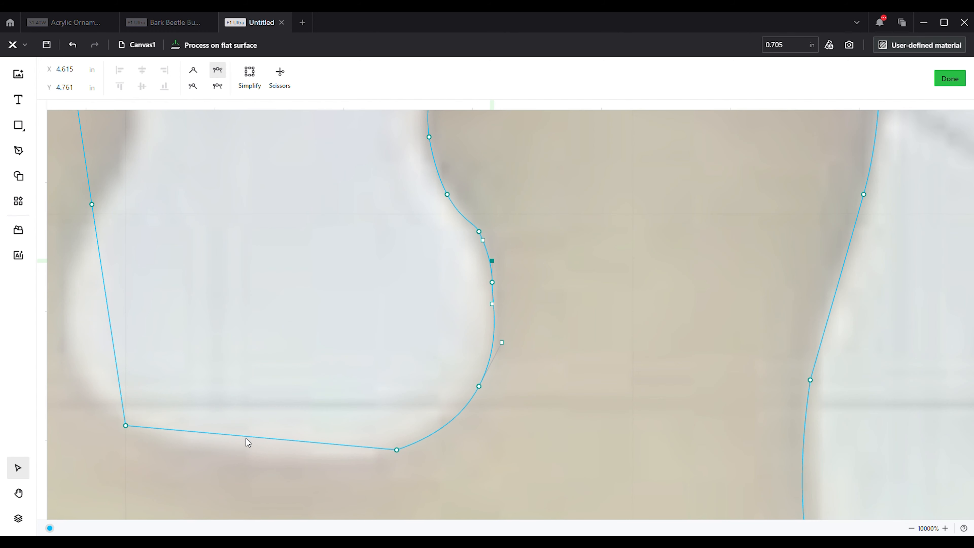
{"action": "left_click_drag", "start_coordinate": [246, 439], "coordinate": [250, 462]}
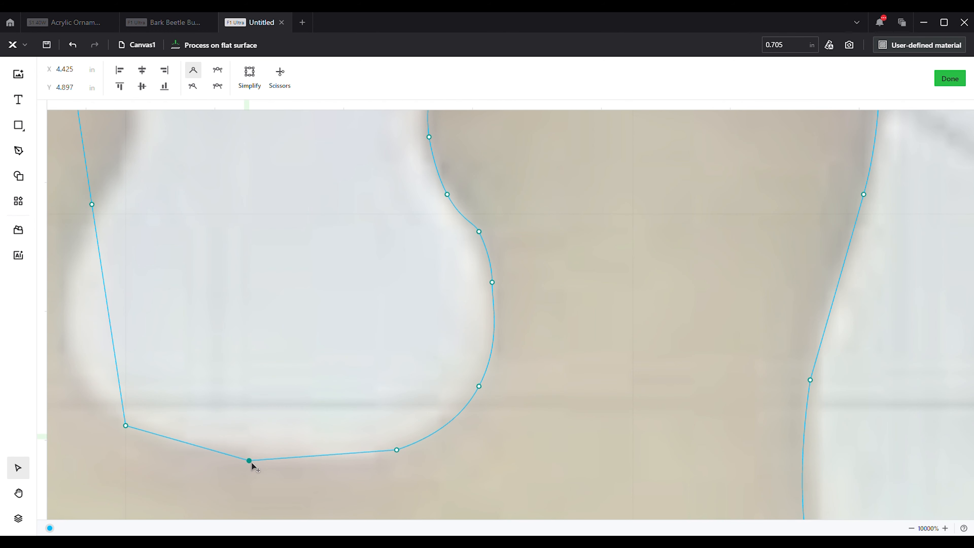
{"action": "left_click", "coordinate": [221, 74]}
{"action": "left_click_drag", "start_coordinate": [251, 460], "coordinate": [250, 457]}
Fit the notch's left side with perfect-symmetry nodes on its lower bulge and at about X 4.333, Y 4.633 in on the lobe above.
{"action": "scroll", "coordinate": [416, 423], "scroll_direction": "down", "scroll_amount": 4}
{"action": "scroll", "coordinate": [279, 369], "scroll_direction": "up", "scroll_amount": 2}
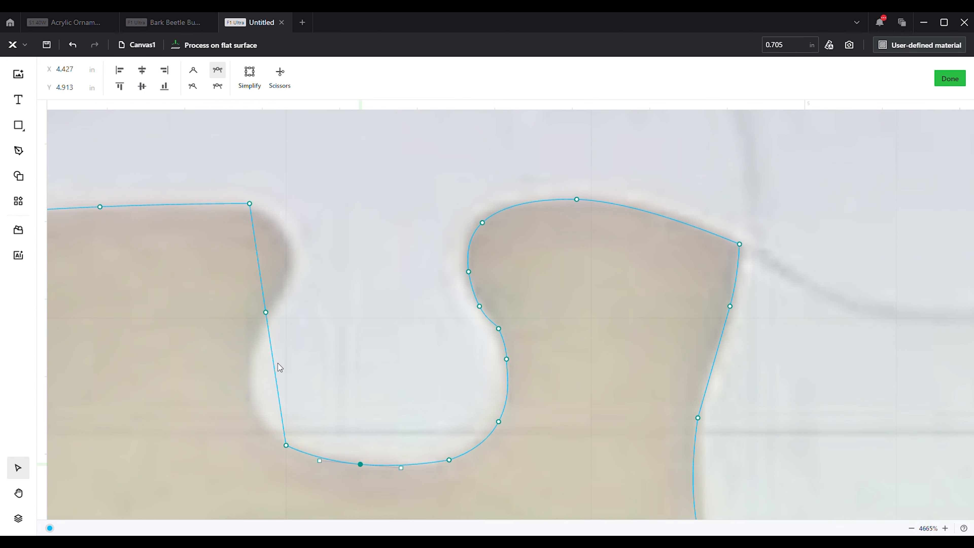
{"action": "left_click", "coordinate": [276, 381]}
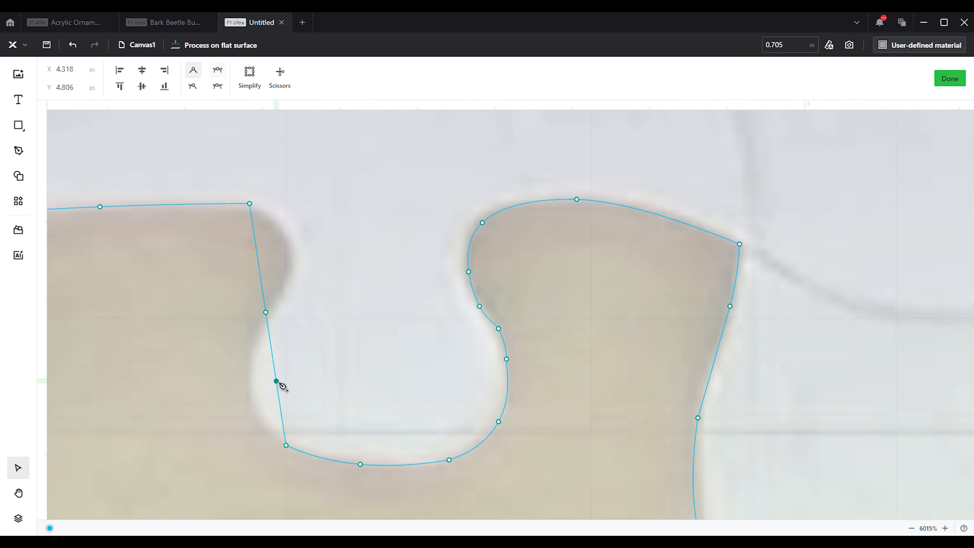
{"action": "left_click", "coordinate": [217, 69]}
{"action": "left_click_drag", "start_coordinate": [277, 381], "coordinate": [250, 396]}
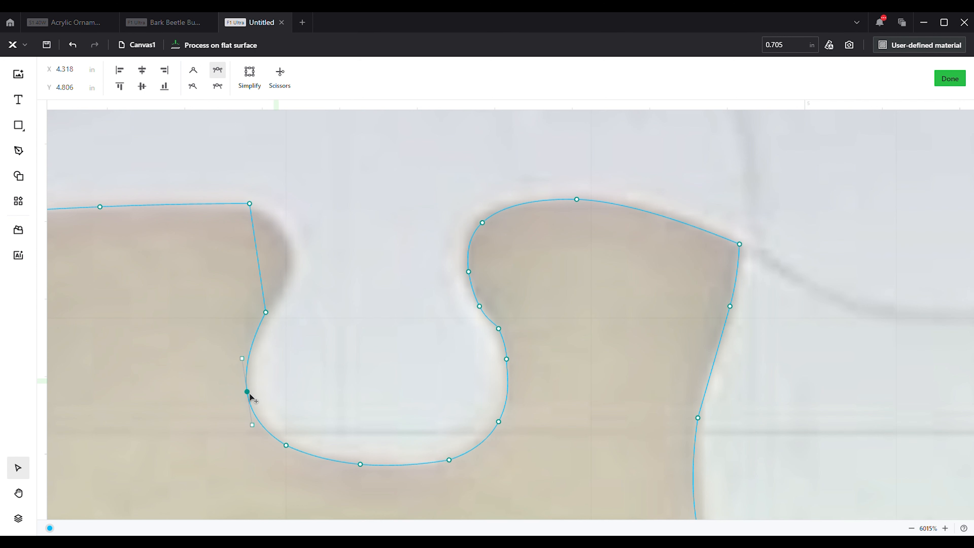
{"action": "left_click", "coordinate": [257, 254]}
{"action": "left_click", "coordinate": [218, 70]}
{"action": "left_click_drag", "start_coordinate": [256, 256], "coordinate": [290, 249]}
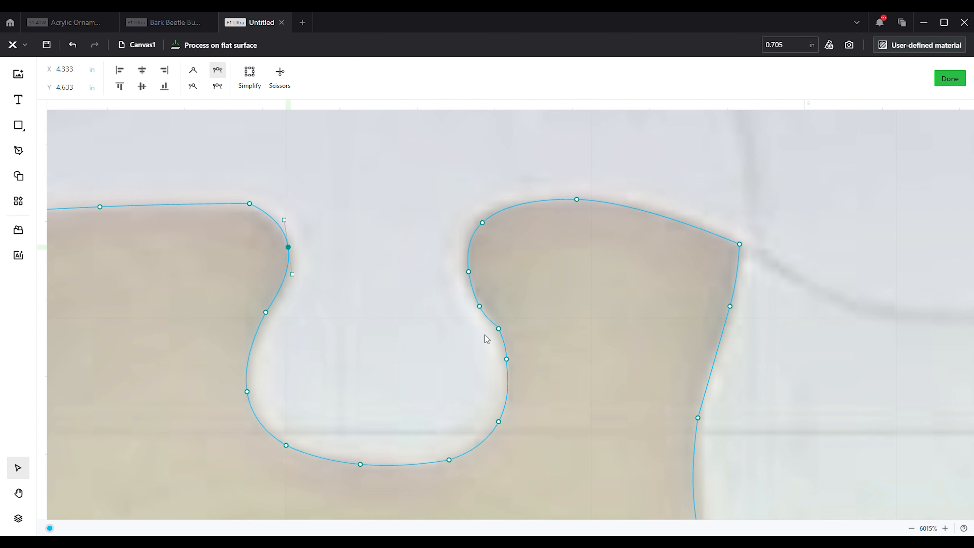
Refine the curve entering the notch's right neck by pulling the lower handle of the node above to about X 4.591, Y 4.728 in.
{"action": "left_click", "coordinate": [500, 331]}
{"action": "scroll", "coordinate": [499, 329], "scroll_direction": "up", "scroll_amount": 3}
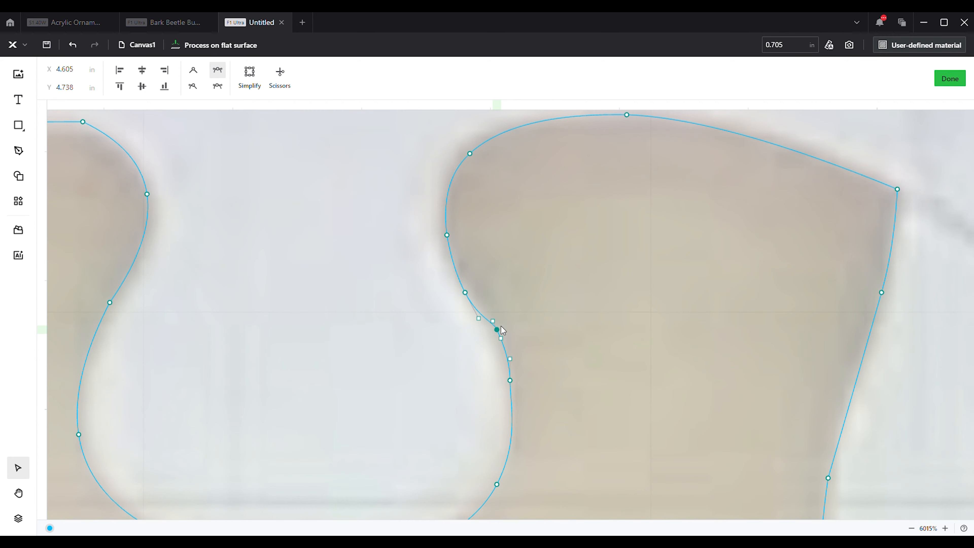
{"action": "left_click", "coordinate": [479, 318]}
{"action": "scroll", "coordinate": [520, 337], "scroll_direction": "down", "scroll_amount": 1}
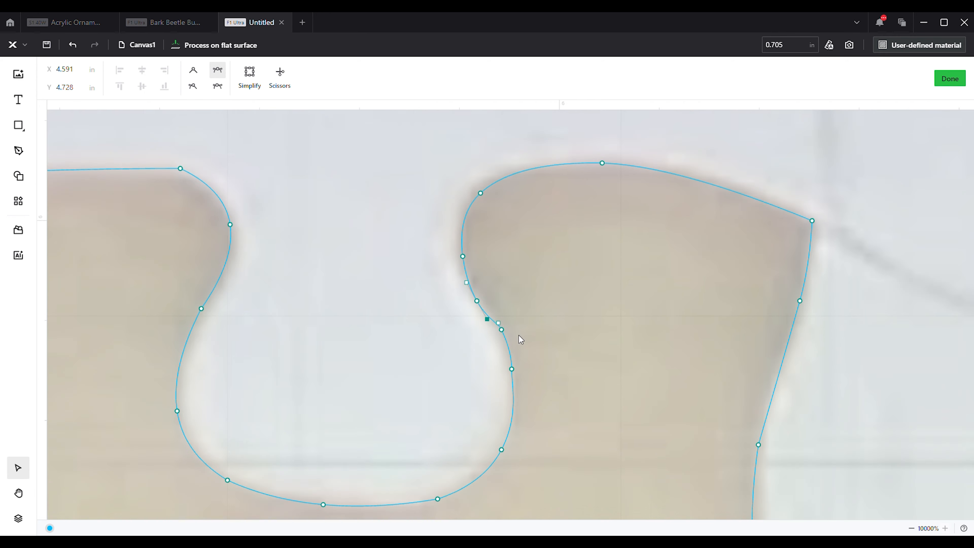
Move the notch's left neck node to about X 4.311, Y 4.717 in and finish editing the outline.
{"action": "scroll", "coordinate": [520, 339], "scroll_direction": "down", "scroll_amount": 5}
{"action": "scroll", "coordinate": [434, 312], "scroll_direction": "up", "scroll_amount": 3}
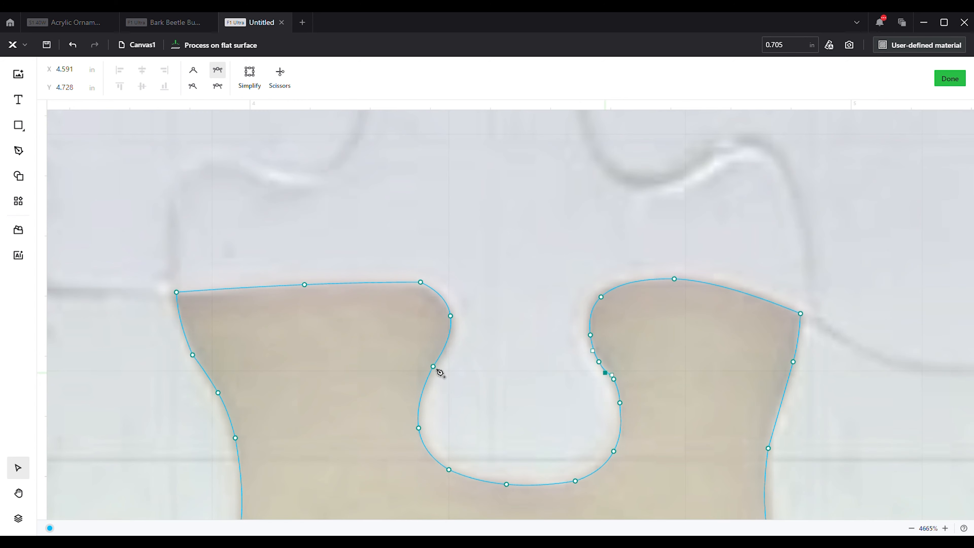
{"action": "left_click_drag", "start_coordinate": [438, 370], "coordinate": [441, 368]}
{"action": "scroll", "coordinate": [386, 333], "scroll_direction": "down", "scroll_amount": 6}
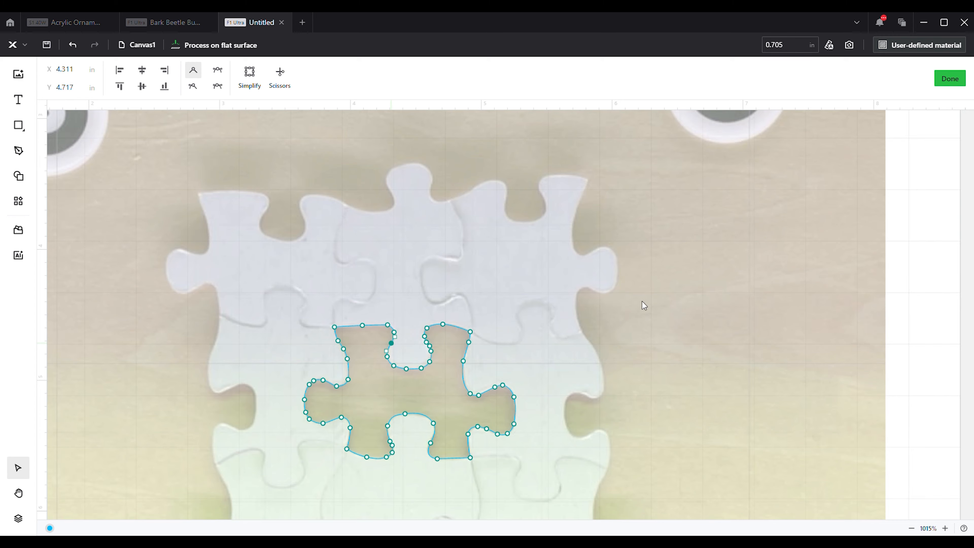
{"action": "scroll", "coordinate": [329, 338], "scroll_direction": "down", "scroll_amount": 4}
{"action": "left_click", "coordinate": [950, 79]}
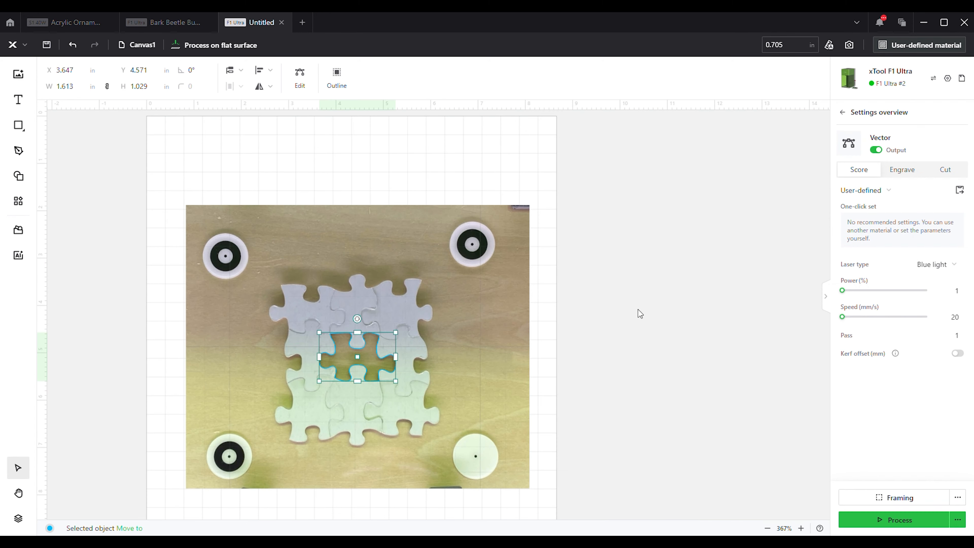
Examine how closely the finished outline follows the edges of the missing piece's gap.
{"action": "scroll", "coordinate": [459, 291], "scroll_direction": "up", "scroll_amount": 2}
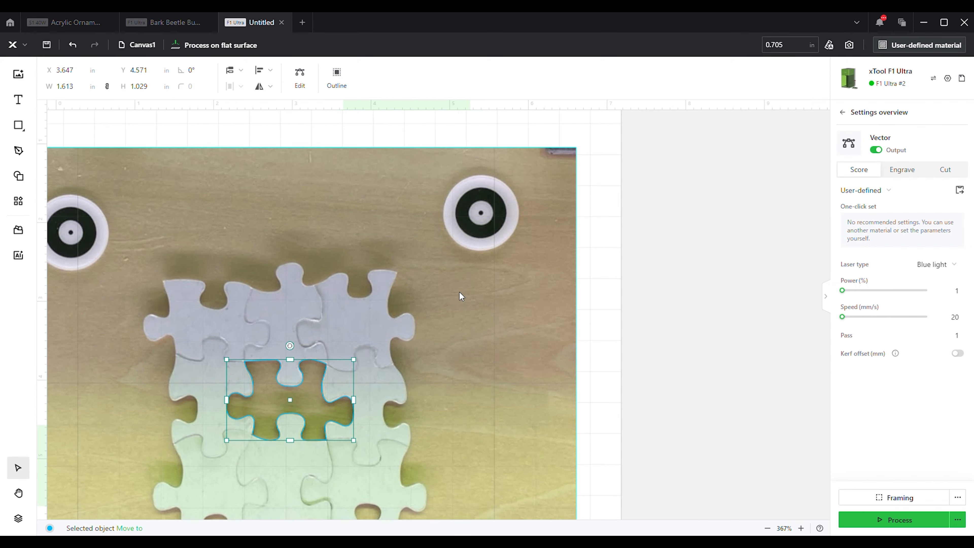
{"action": "scroll", "coordinate": [245, 425], "scroll_direction": "up", "scroll_amount": 5}
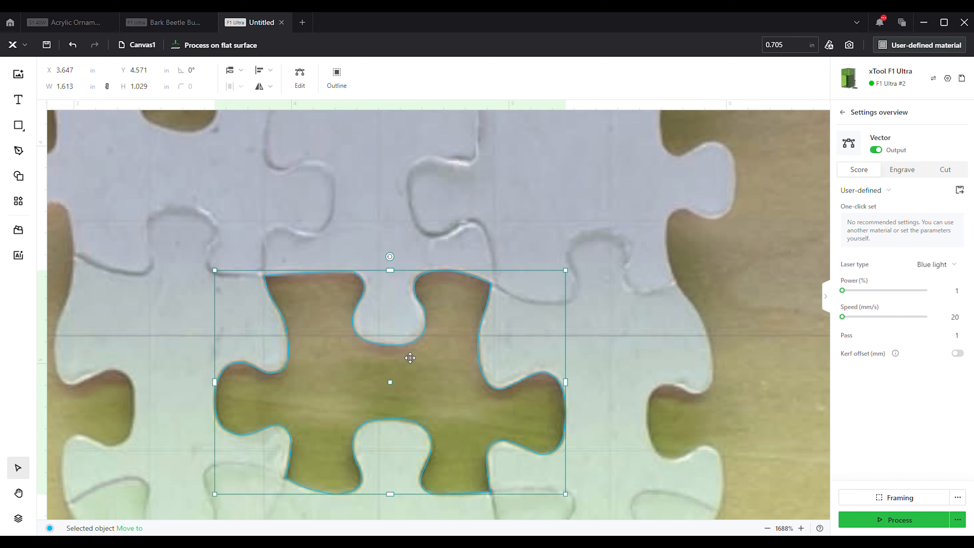
{"action": "scroll", "coordinate": [445, 323], "scroll_direction": "up", "scroll_amount": 2}
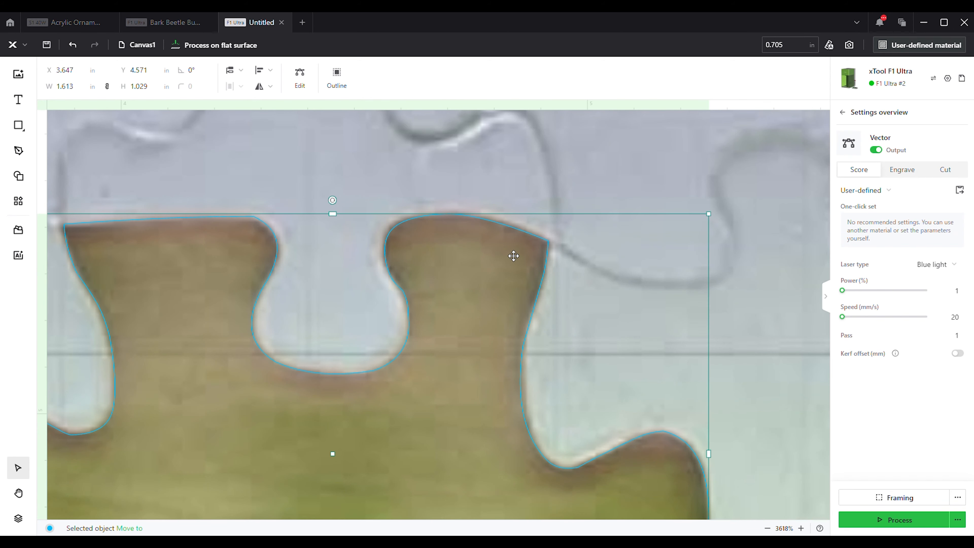
{"action": "scroll", "coordinate": [514, 257], "scroll_direction": "down", "scroll_amount": 3}
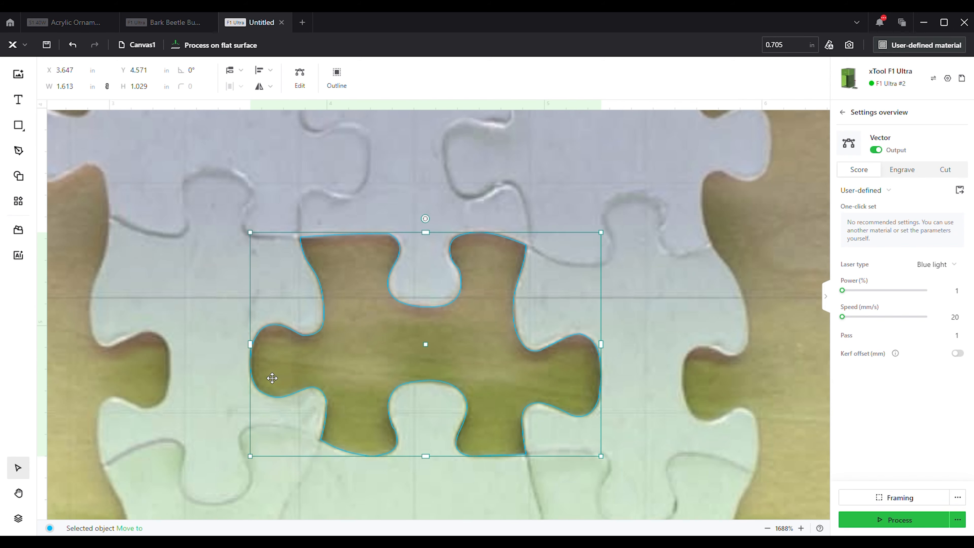
{"action": "scroll", "coordinate": [272, 378], "scroll_direction": "down", "scroll_amount": 2}
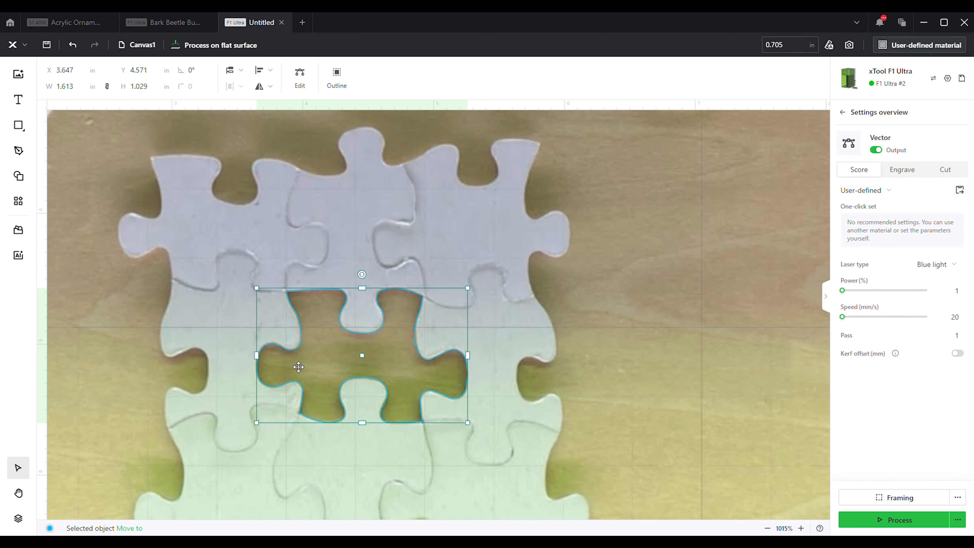
{"action": "scroll", "coordinate": [301, 369], "scroll_direction": "down", "scroll_amount": 3}
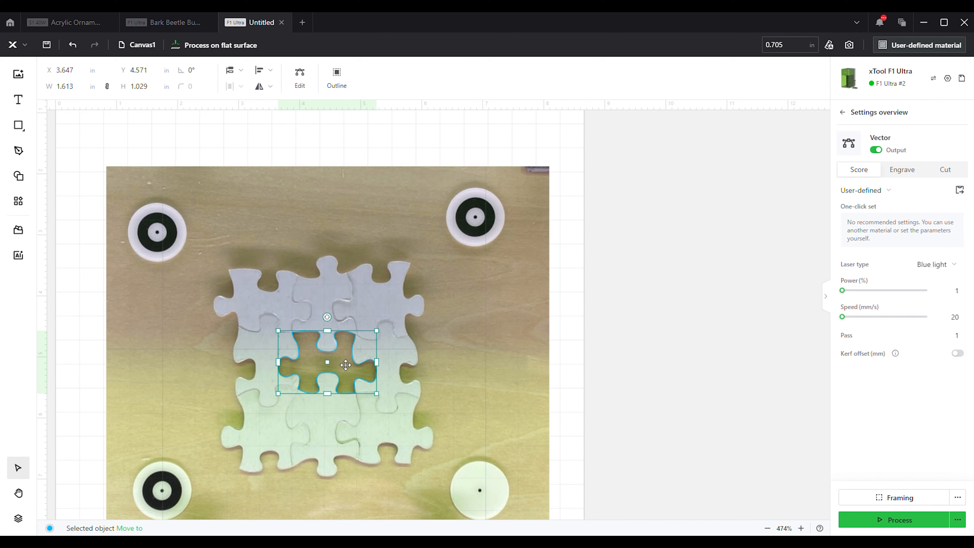
Duplicate the outline and place the copy outside the work area at about X 9.077, Y 4.464 in.
{"action": "key", "text": "ctrl+v"}
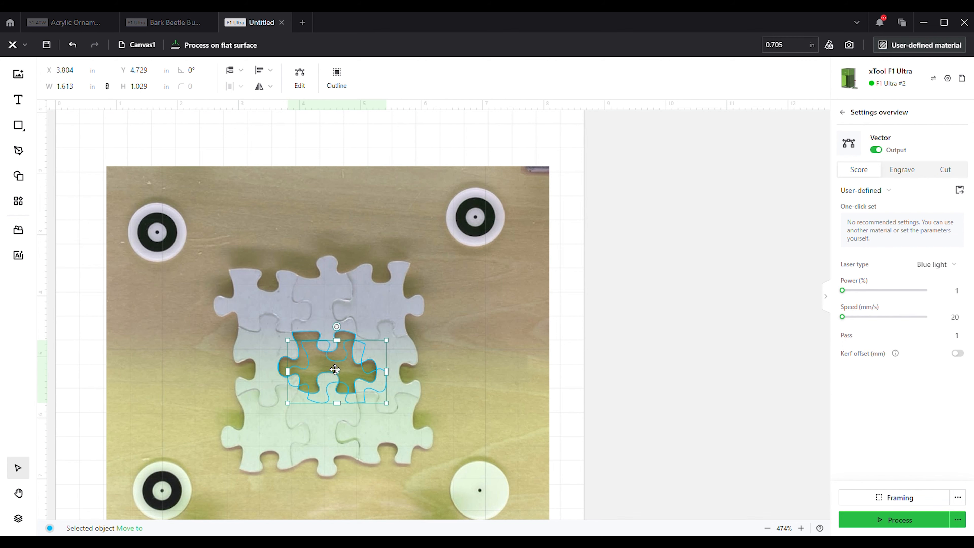
{"action": "left_click_drag", "start_coordinate": [336, 371], "coordinate": [644, 360]}
{"action": "key", "text": "ctrl+z"}
{"action": "scroll", "coordinate": [476, 354], "scroll_direction": "down", "scroll_amount": 3}
{"action": "scroll", "coordinate": [644, 360], "scroll_direction": "up", "scroll_amount": 4}
Set the copied outline to Engrave and move it over the puzzle gap at about X 3.661, Y 4.558 in.
{"action": "left_click", "coordinate": [886, 170]}
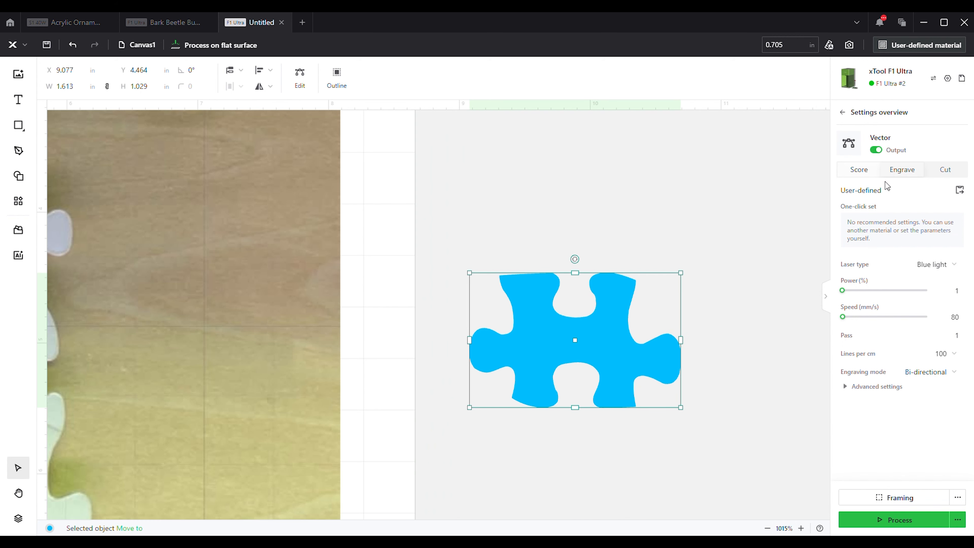
{"action": "scroll", "coordinate": [549, 349], "scroll_direction": "down", "scroll_amount": 6}
{"action": "left_click_drag", "start_coordinate": [559, 353], "coordinate": [362, 364]}
{"action": "scroll", "coordinate": [378, 362], "scroll_direction": "up", "scroll_amount": 3}
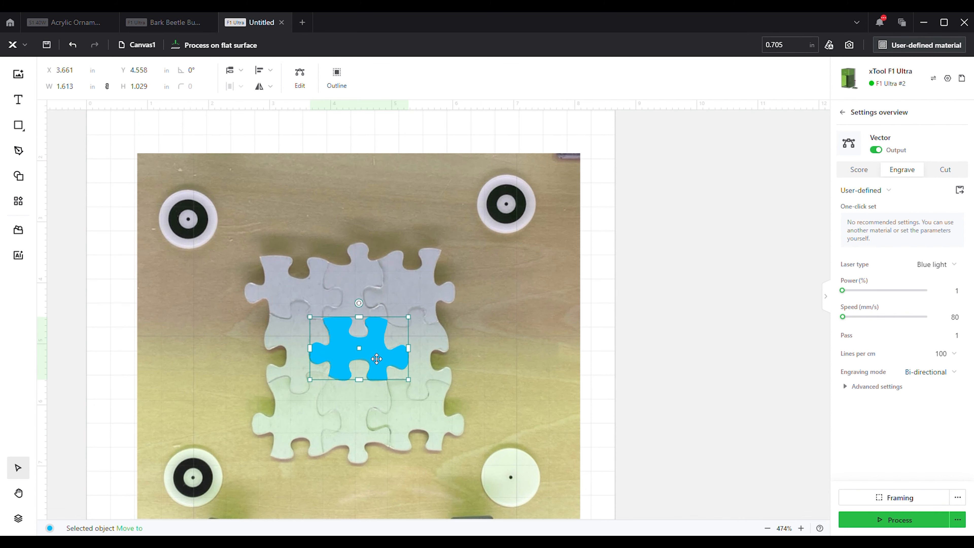
Try shifting the camera image beneath the filled piece, and return it to X 0.833, Y 1.893 in.
{"action": "left_click", "coordinate": [654, 291]}
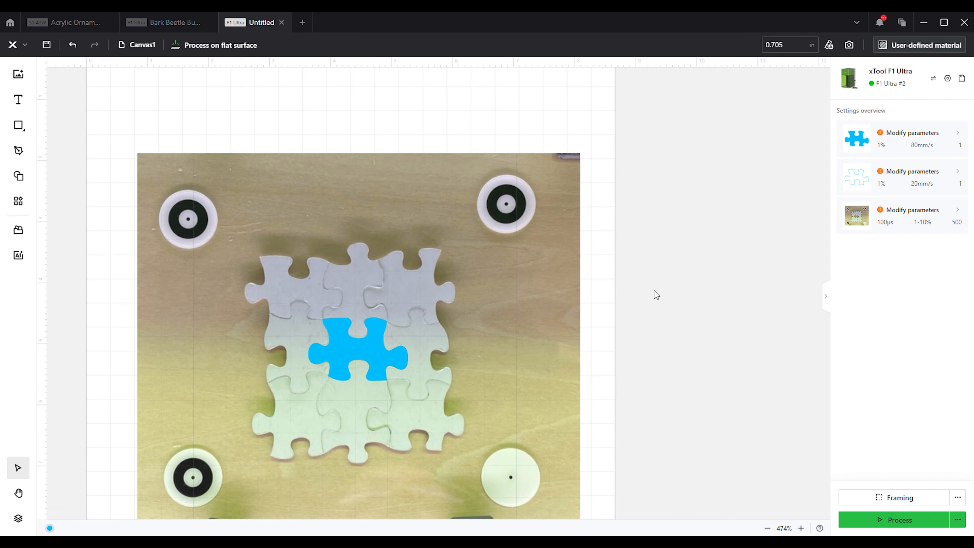
{"action": "scroll", "coordinate": [471, 356], "scroll_direction": "up", "scroll_amount": 3}
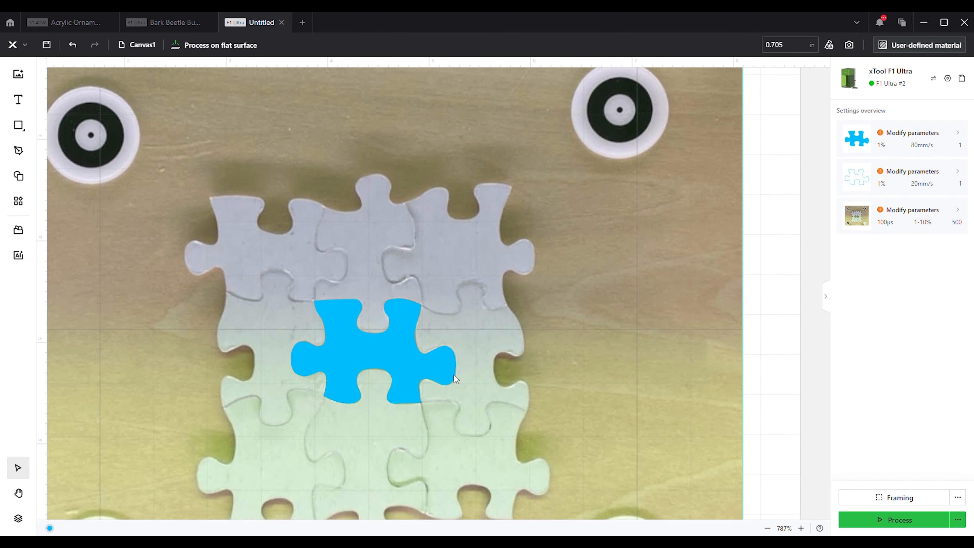
{"action": "scroll", "coordinate": [388, 368], "scroll_direction": "up", "scroll_amount": 3}
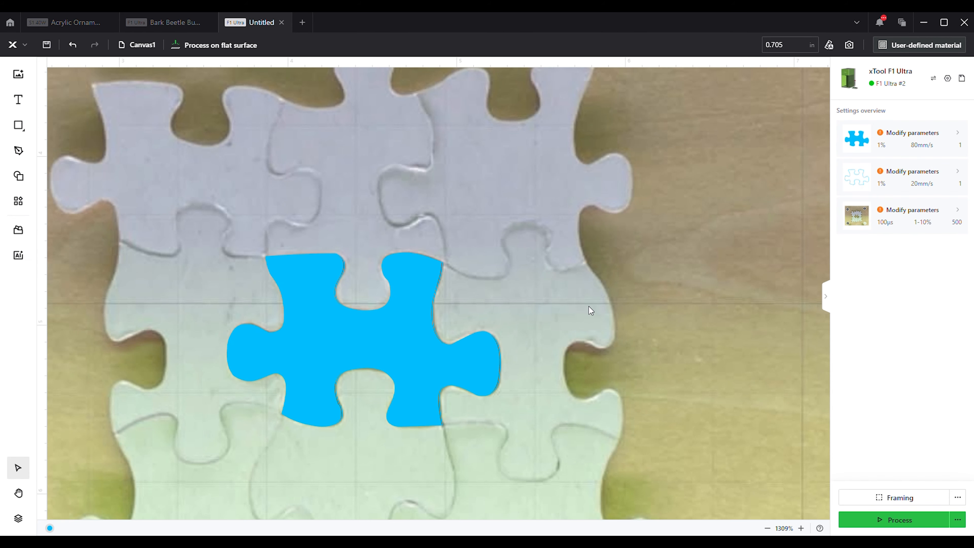
{"action": "left_click", "coordinate": [492, 335]}
{"action": "scroll", "coordinate": [480, 320], "scroll_direction": "down", "scroll_amount": 4}
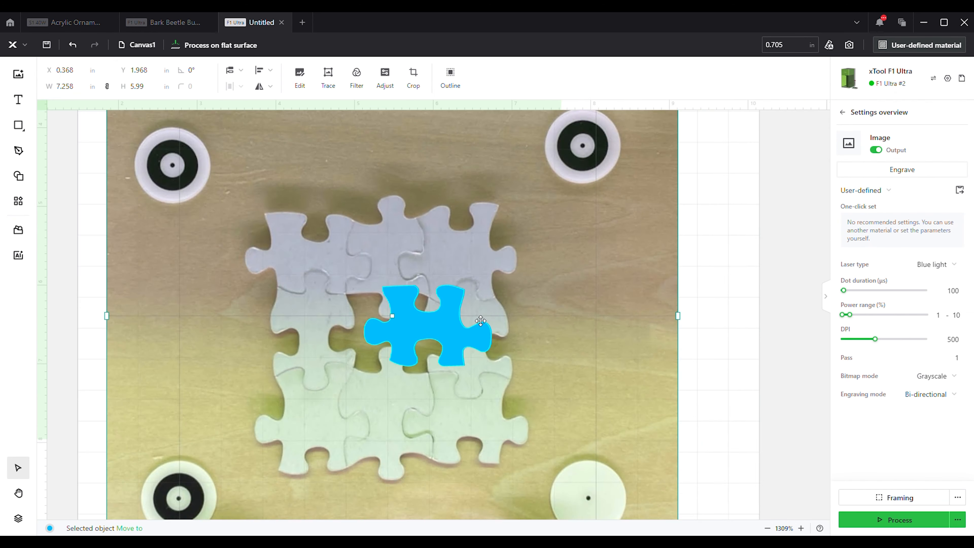
{"action": "scroll", "coordinate": [480, 320], "scroll_direction": "down", "scroll_amount": 2}
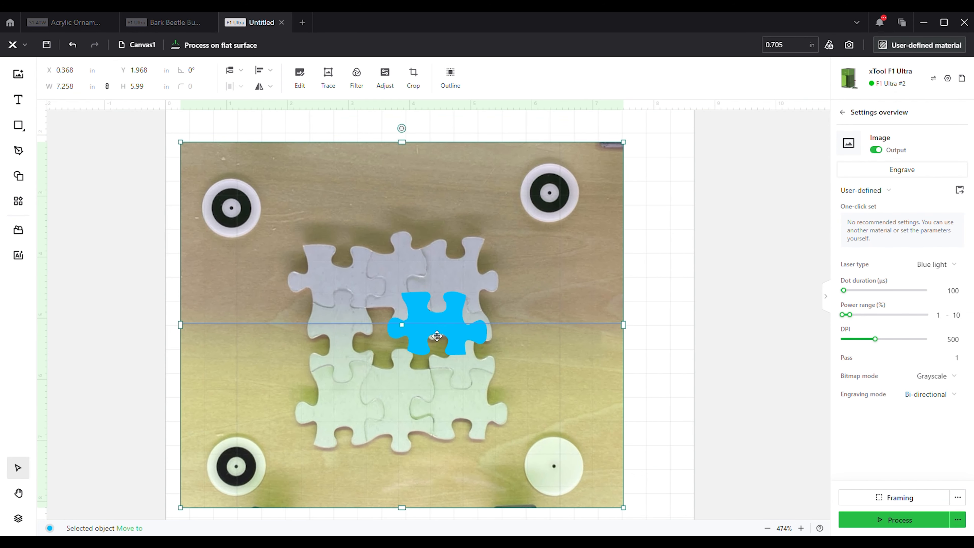
{"action": "left_click_drag", "start_coordinate": [437, 337], "coordinate": [439, 296]}
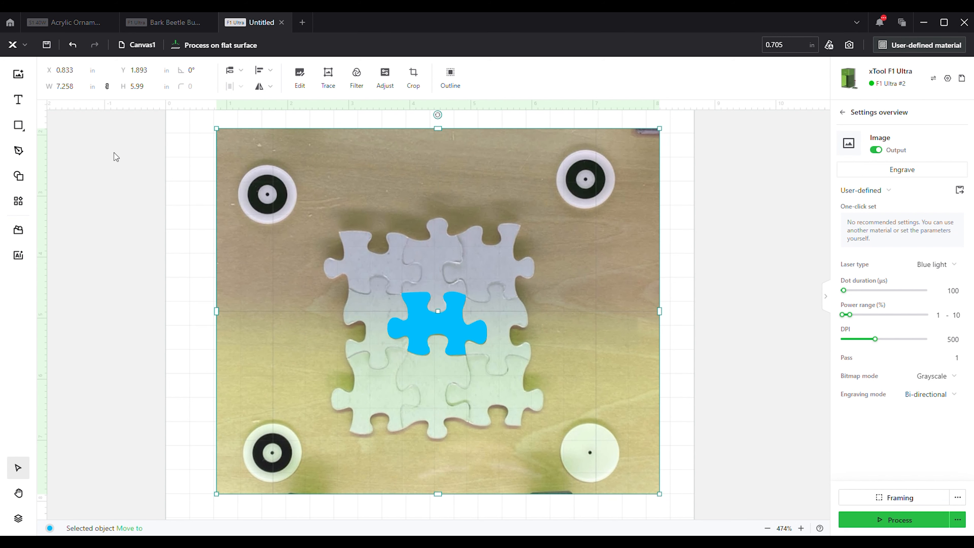